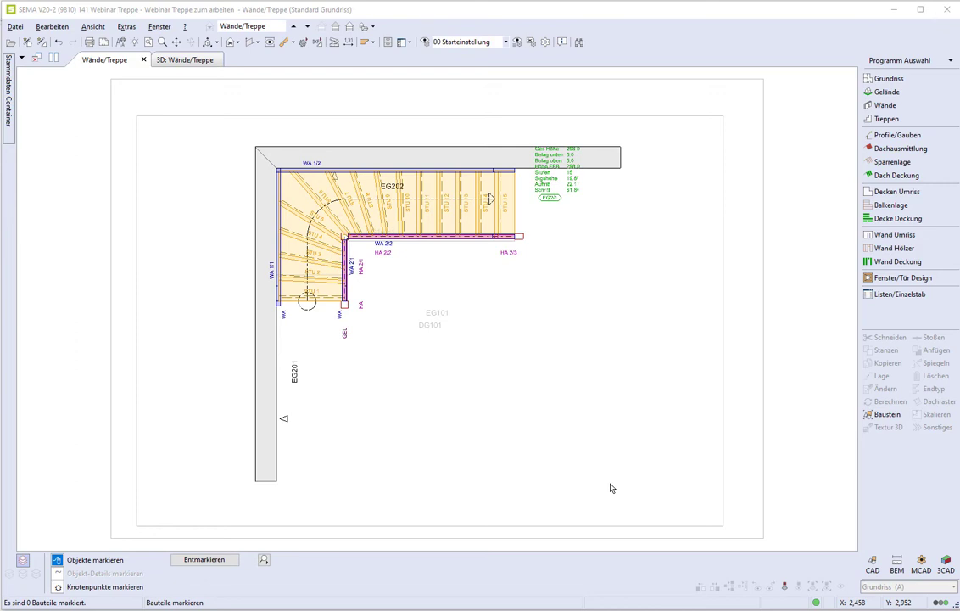
Open the master data library at Treppe › Geländer-Füllung › Glas-Füllung.
click(387, 44)
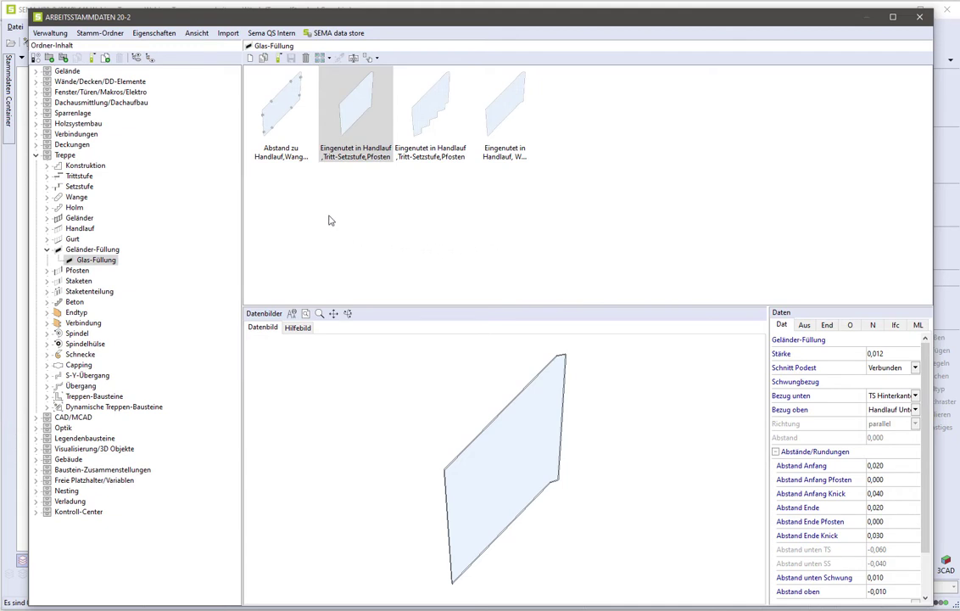
Preview the first glass infill variant, zooming and turning the panel edge-on.
click(285, 133)
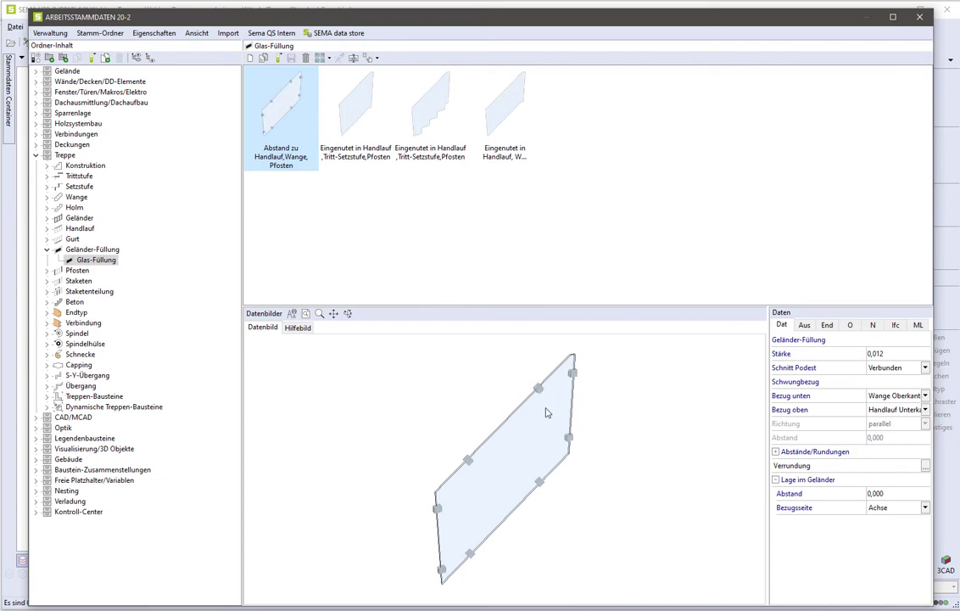
scroll(543, 430, up, 2)
scroll(542, 412, up, 2)
scroll(538, 375, up, 1)
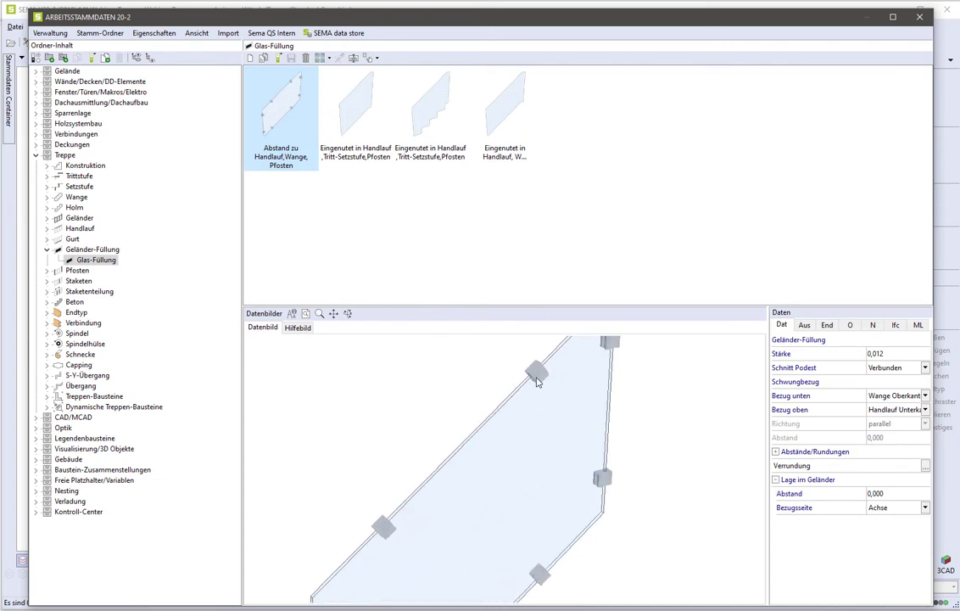
scroll(505, 374, up, 2)
scroll(433, 392, down, 3)
scroll(497, 392, up, 3)
mouse_move(497, 392)
mouse_down()
mouse_move(568, 366)
mouse_move(487, 386)
mouse_up()
scroll(487, 381, down, 2)
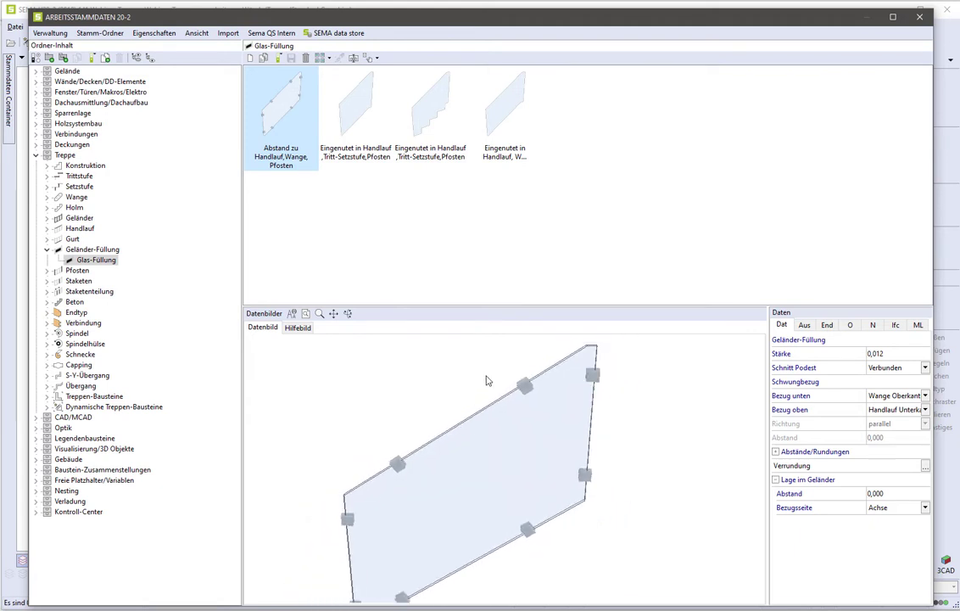
Preview the second and stepped variants, then select 'Eingenutet in Handlauf, Wange, Pfosten'.
click(343, 167)
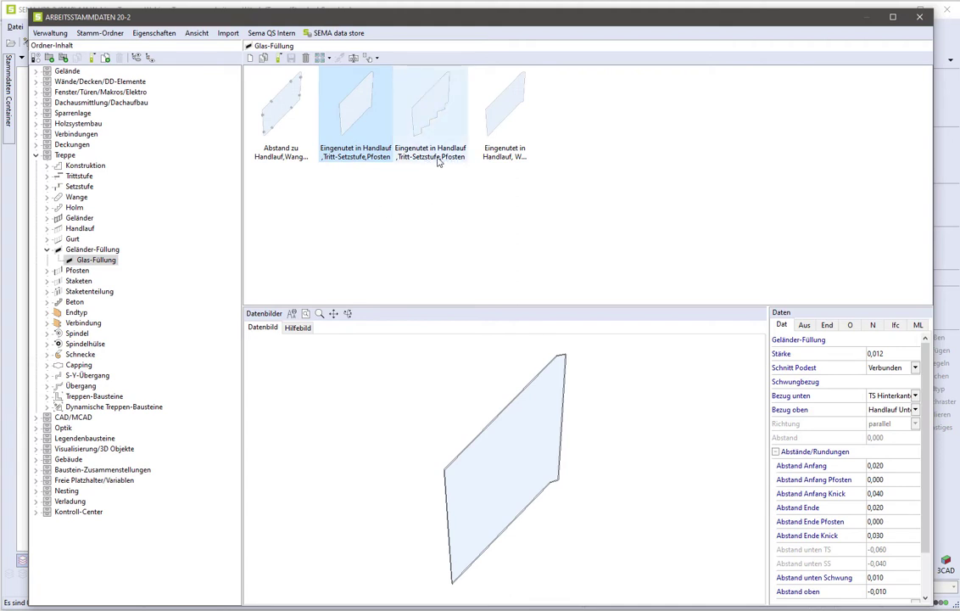
click(456, 158)
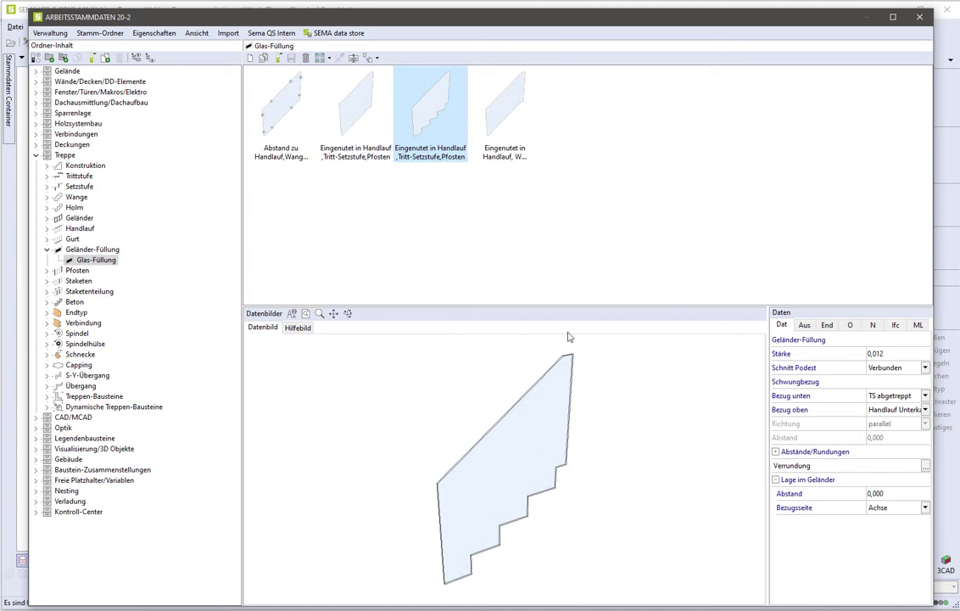
click(507, 143)
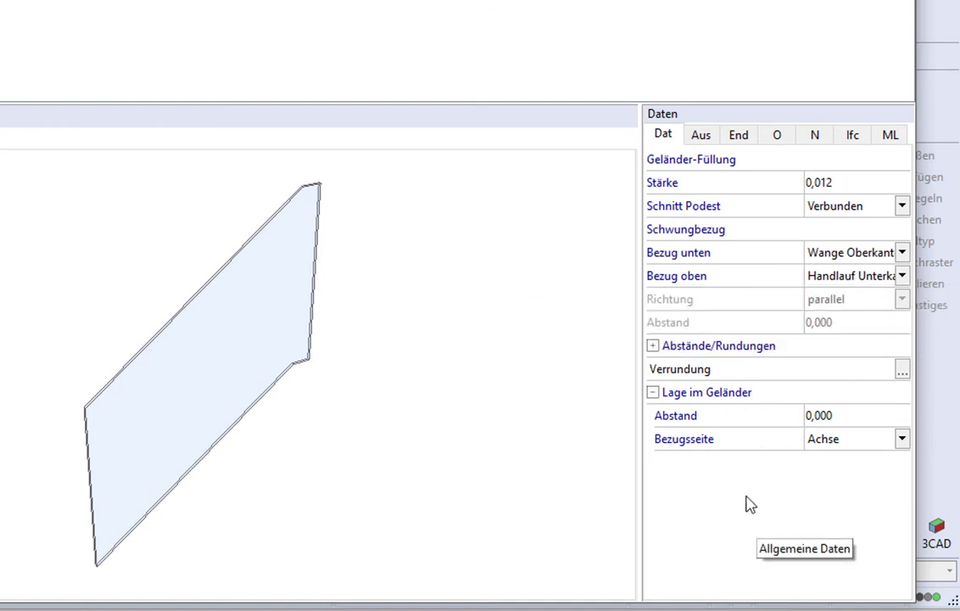
Expand the infill's Abstände/Rundungen values and open its Verrundung corner rounding dialog.
click(652, 345)
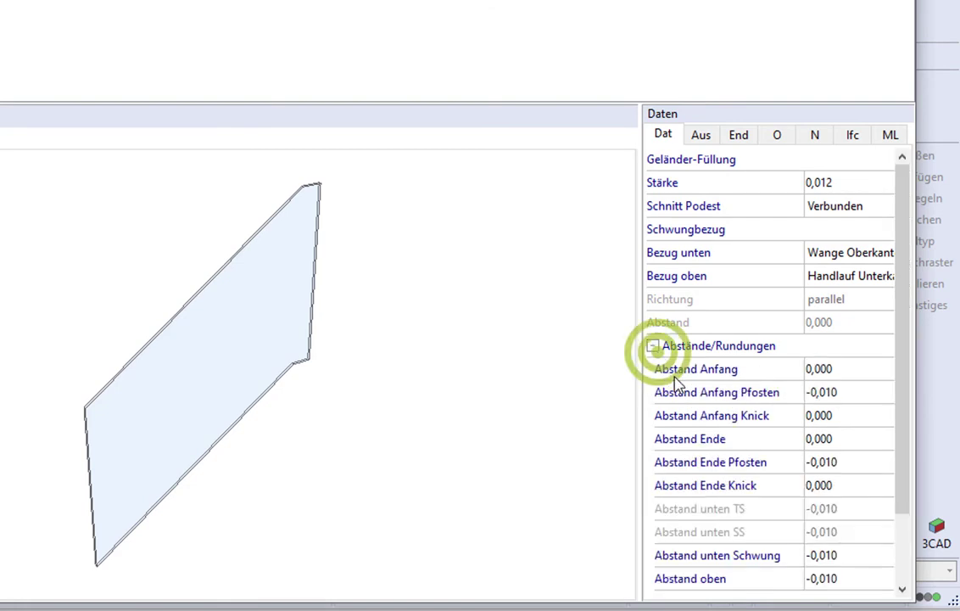
drag(898, 373, 897, 424)
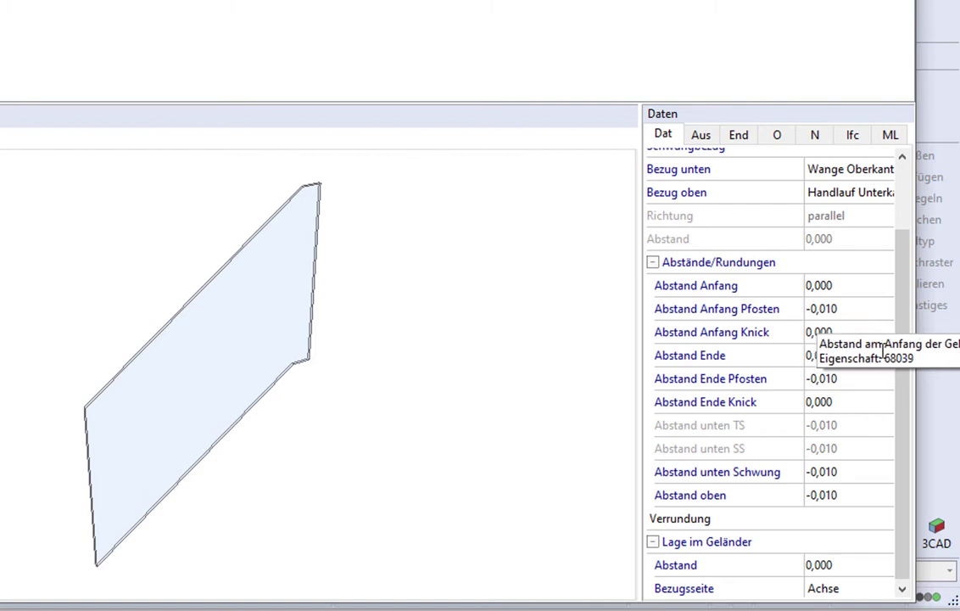
drag(900, 504, 900, 508)
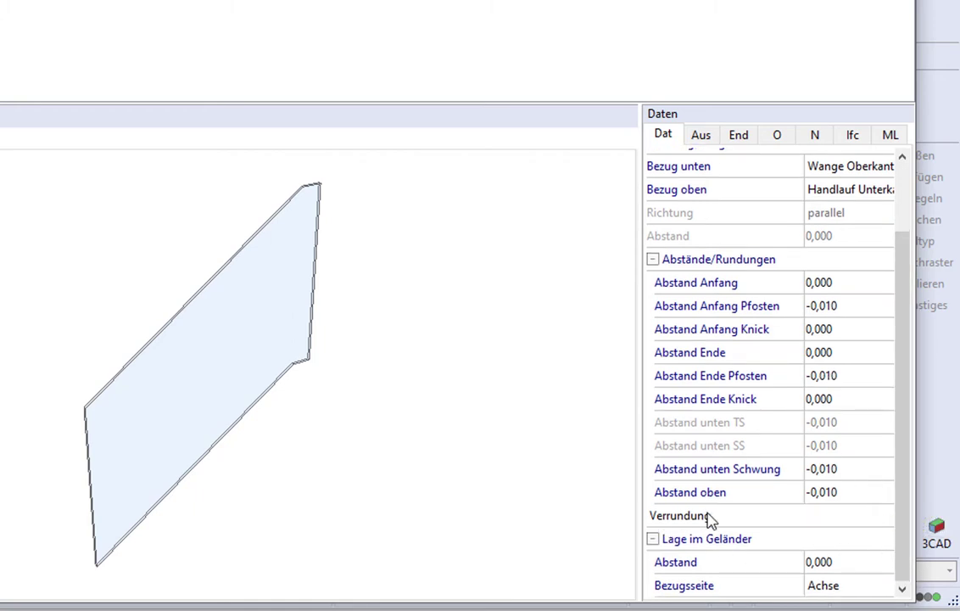
double_click(708, 515)
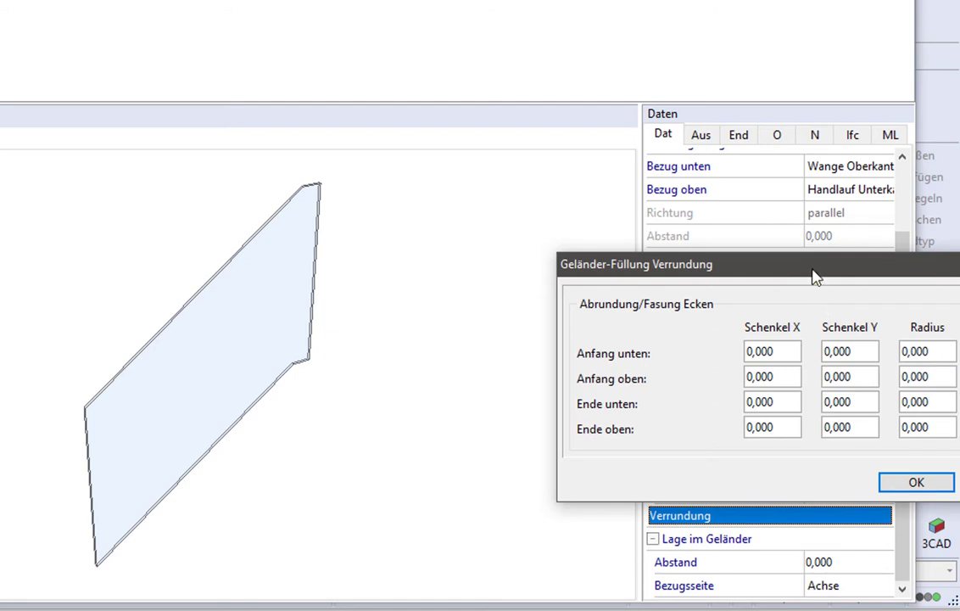
Confirm the Verrundung dialog with all chamfer legs and radii left at 0,000.
drag(764, 268, 476, 204)
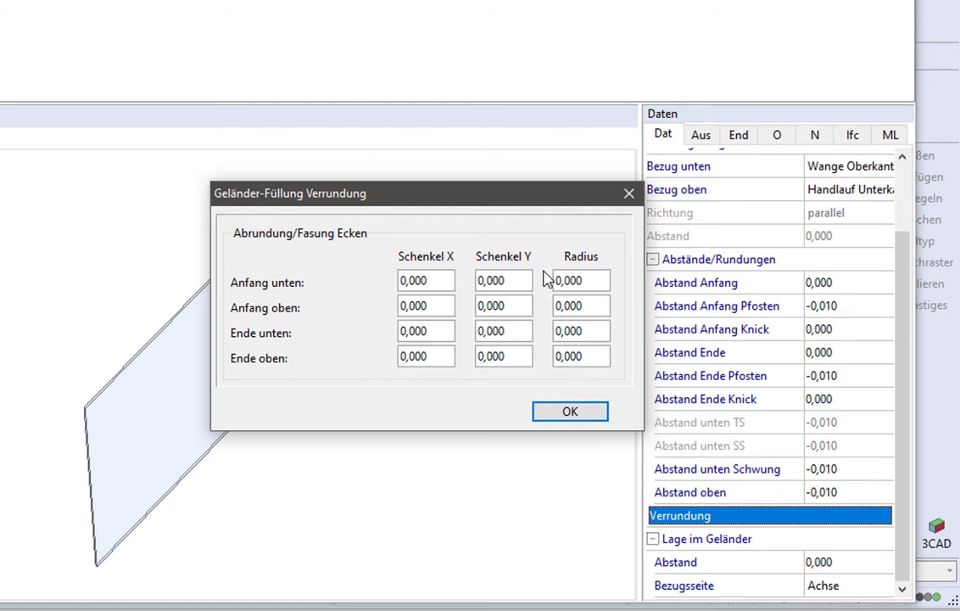
click(575, 416)
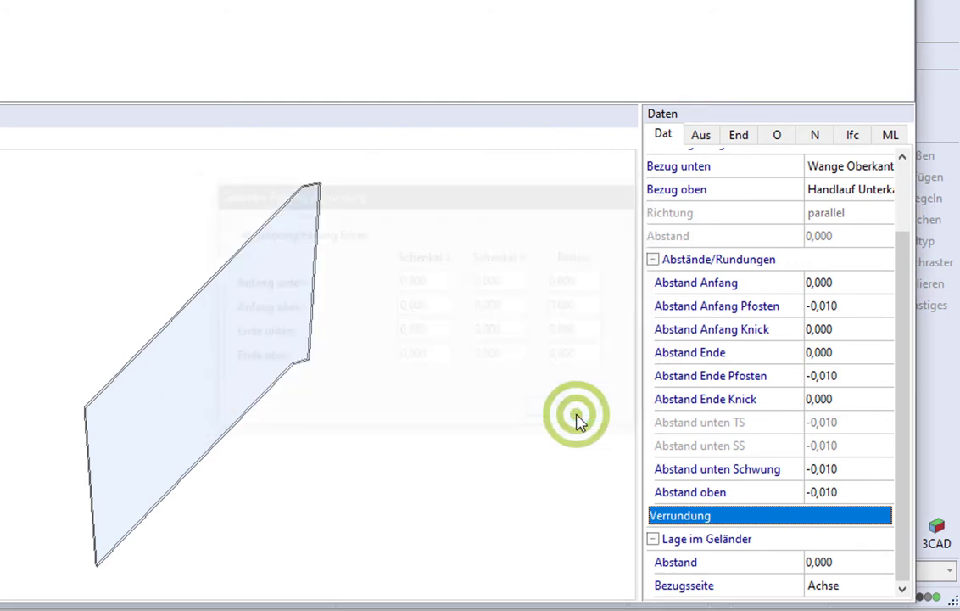
drag(896, 450, 906, 493)
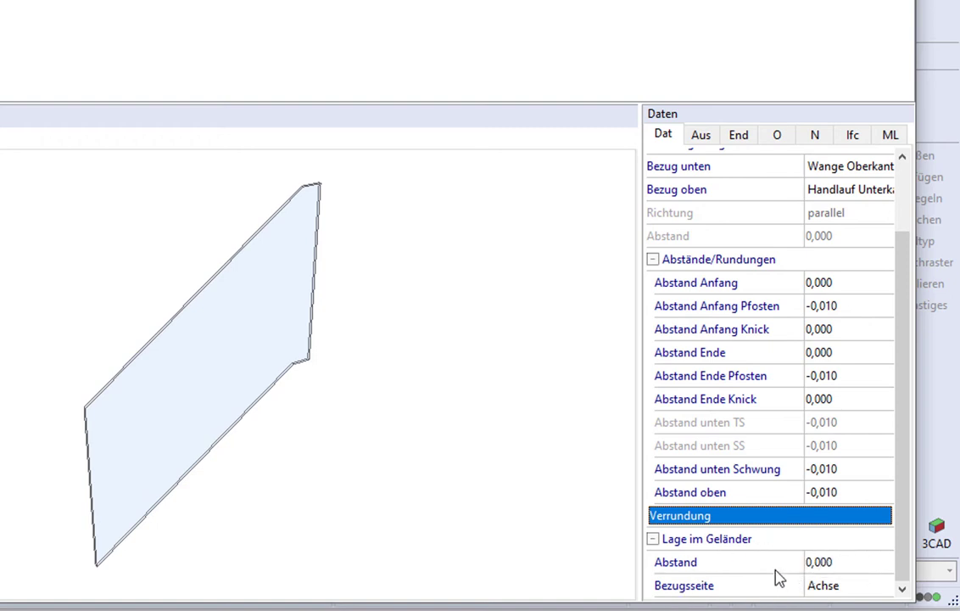
Keep reference side Achse and corner joint Lang-Kurz, then check the unset end types.
click(836, 584)
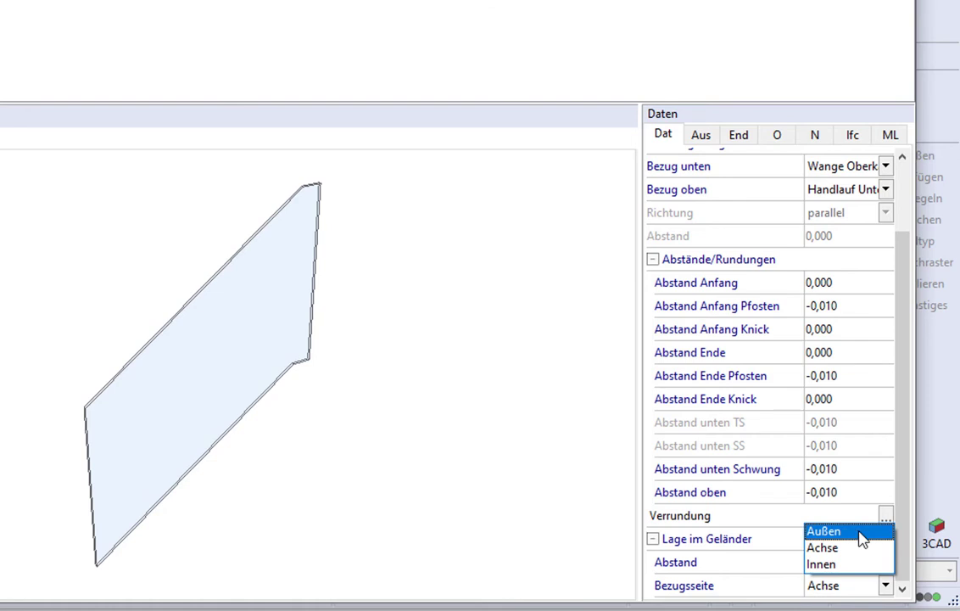
click(753, 572)
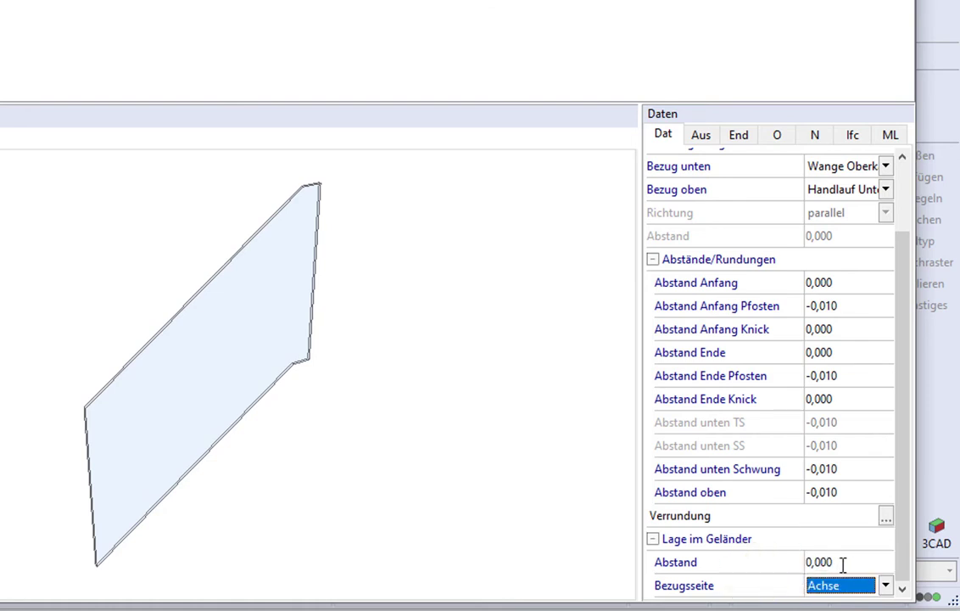
click(706, 136)
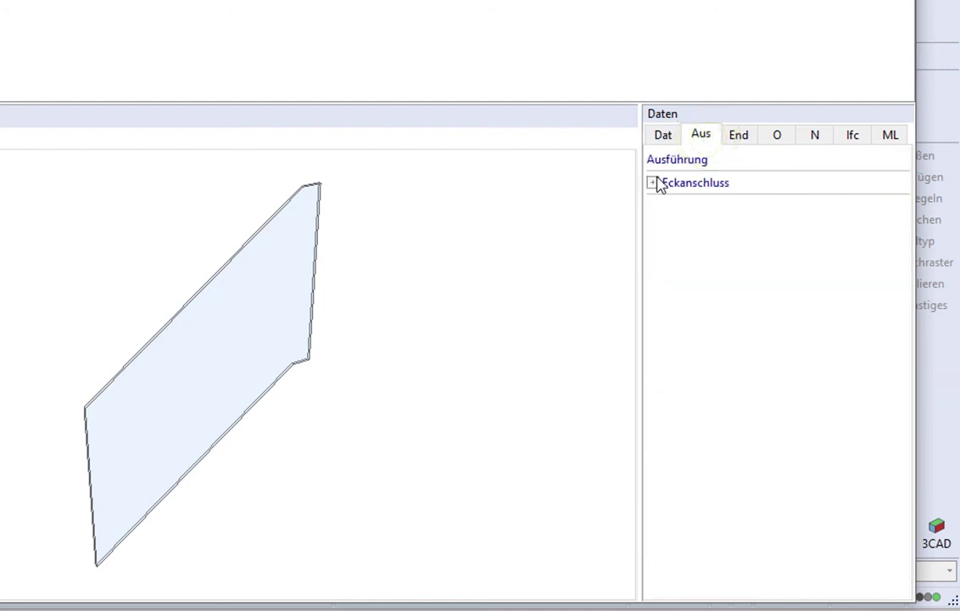
click(654, 182)
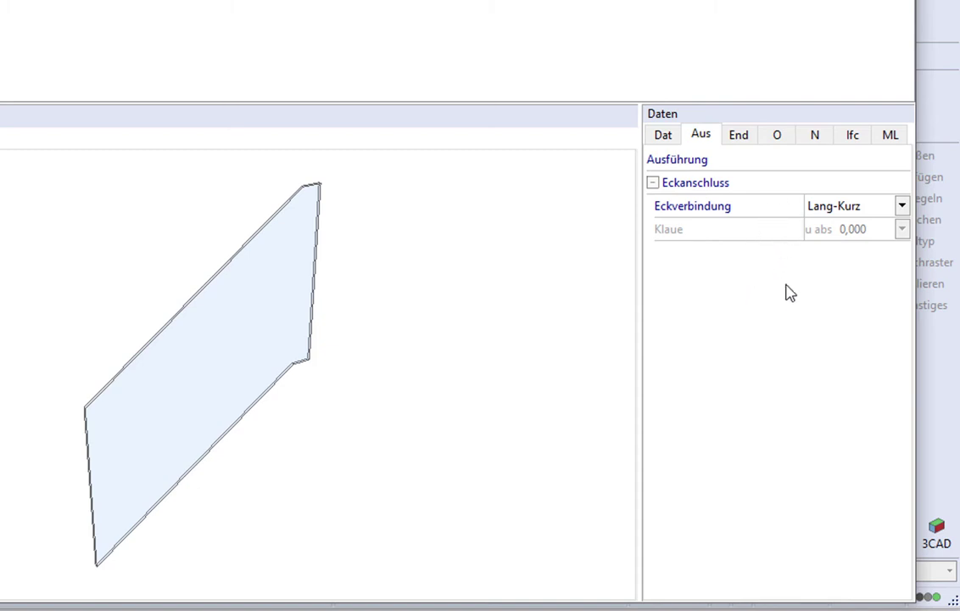
click(851, 208)
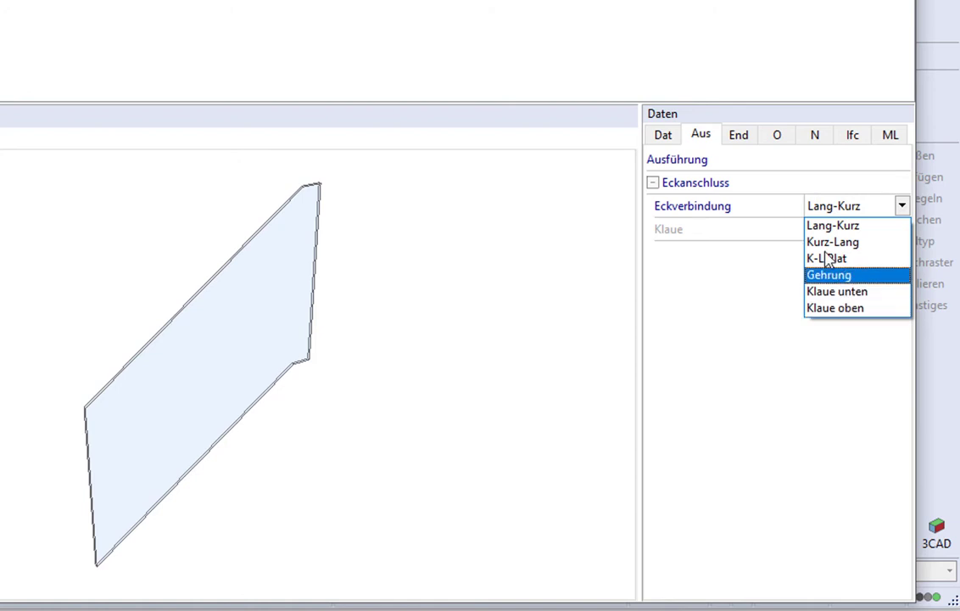
click(764, 270)
click(740, 137)
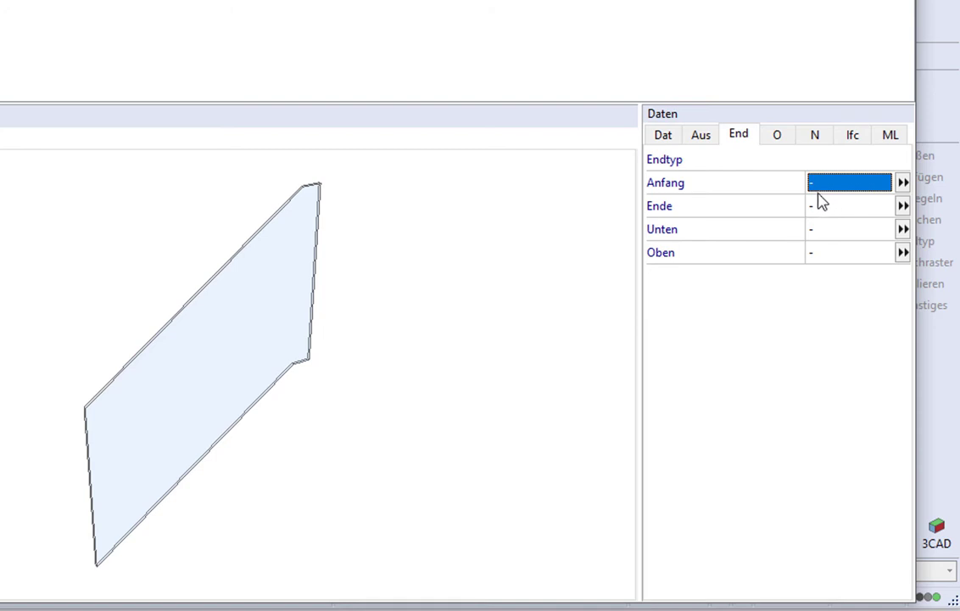
Review the infill's O, N, Ifc and ML data, then expand Treppe › Konstruktion.
mouse_move(848, 182)
click(777, 138)
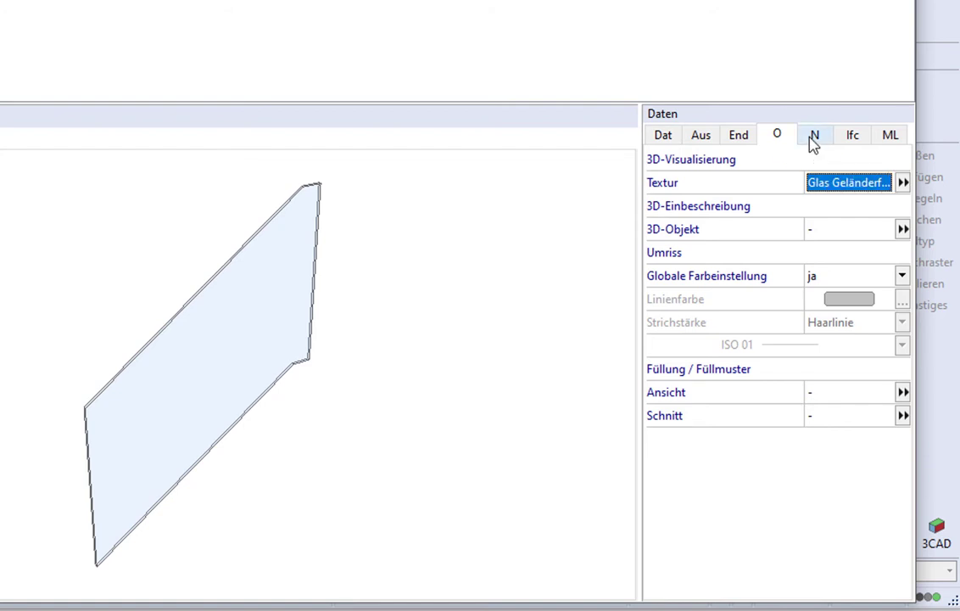
click(813, 141)
click(852, 141)
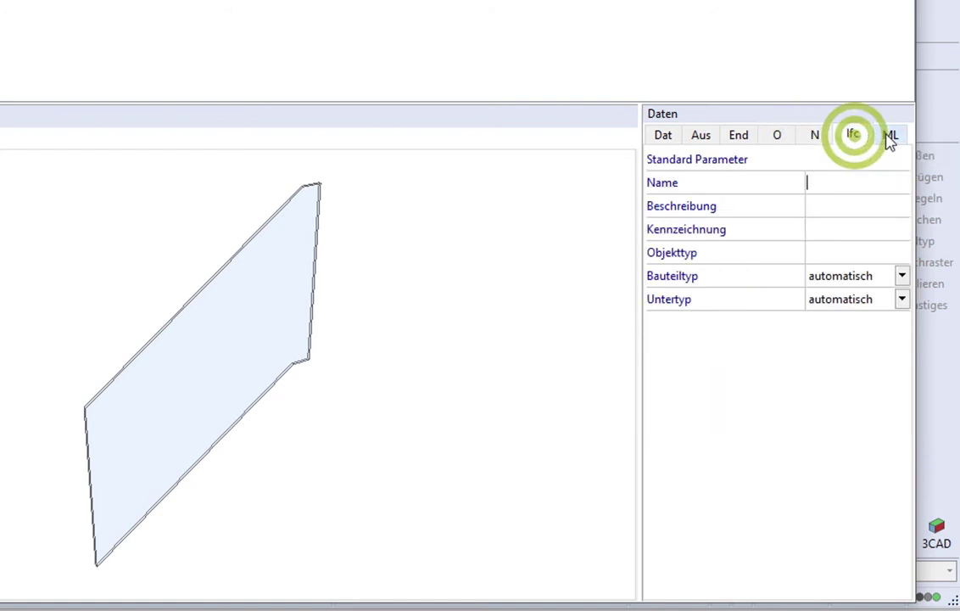
click(890, 138)
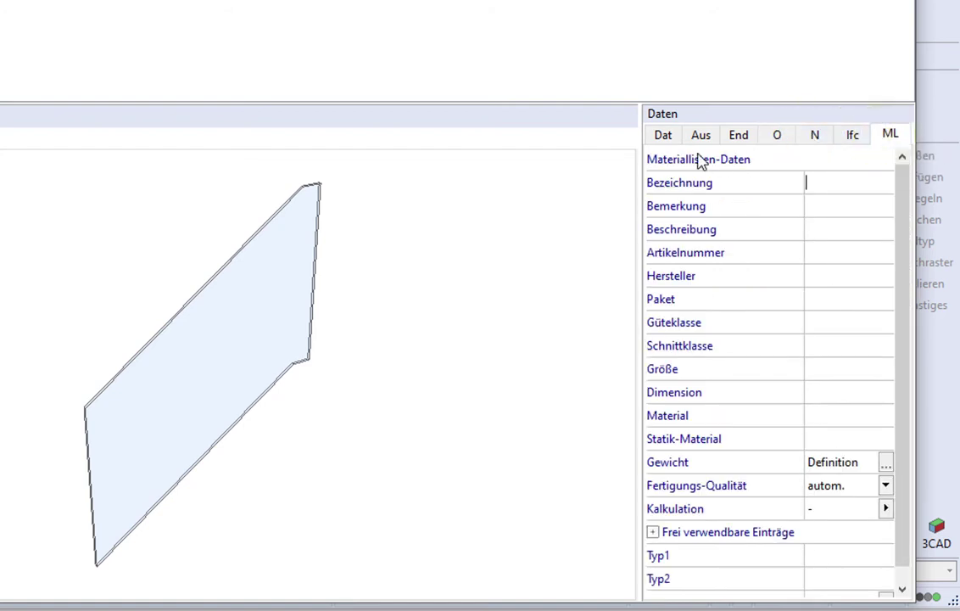
click(664, 138)
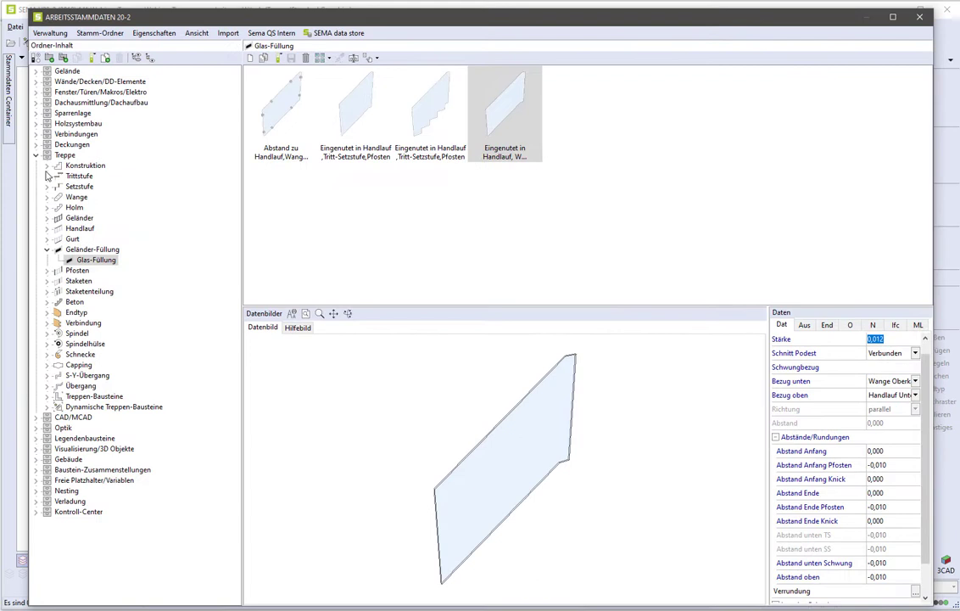
click(47, 165)
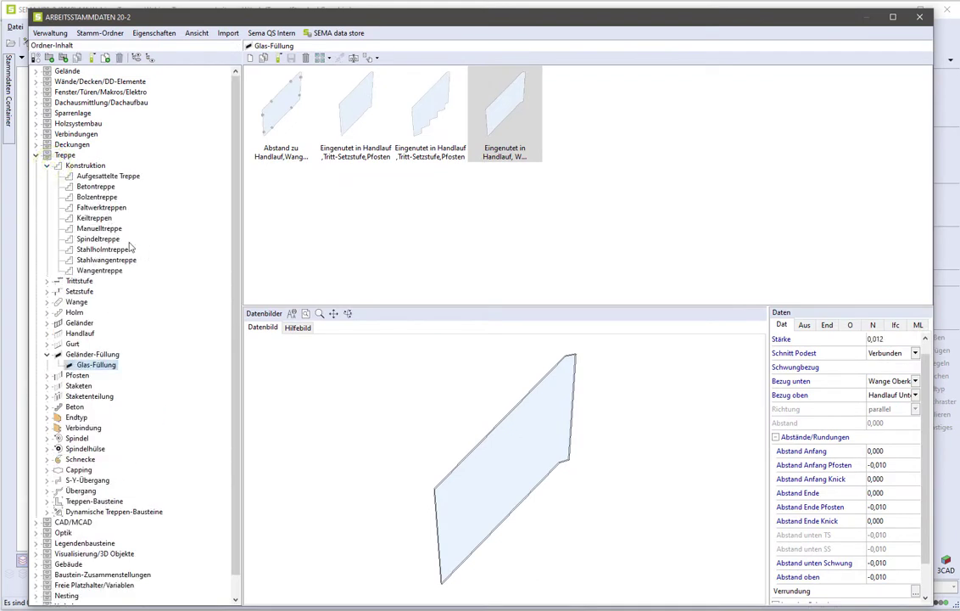
Browse the Faltwerktreppen templates and zoom the right-handed grooved railing stair preview.
click(47, 355)
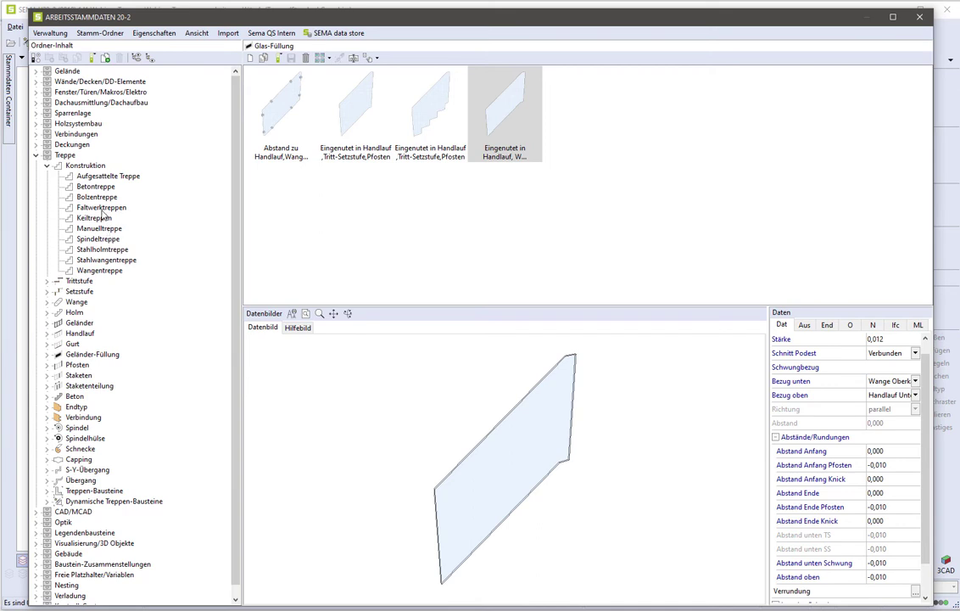
click(110, 208)
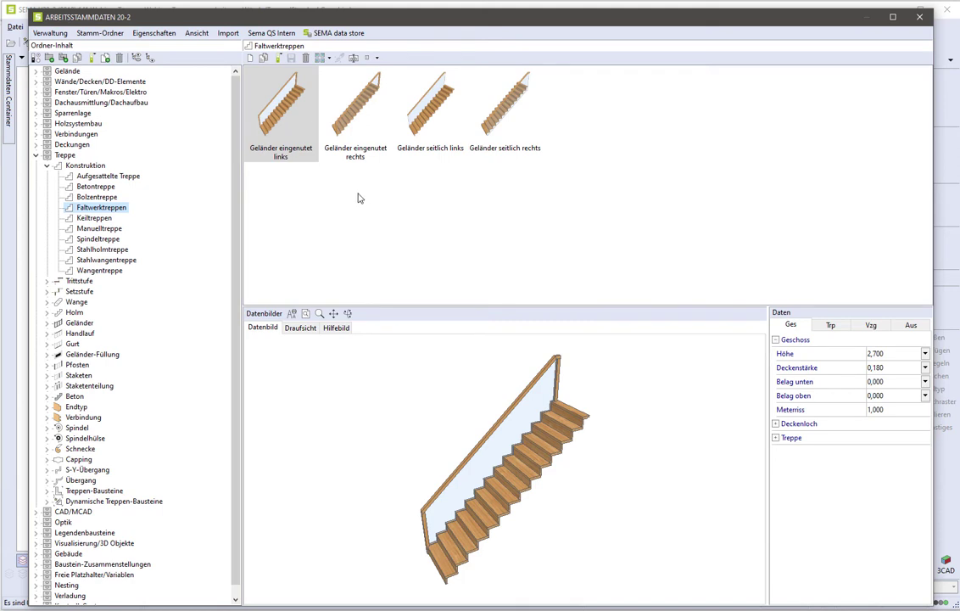
click(359, 128)
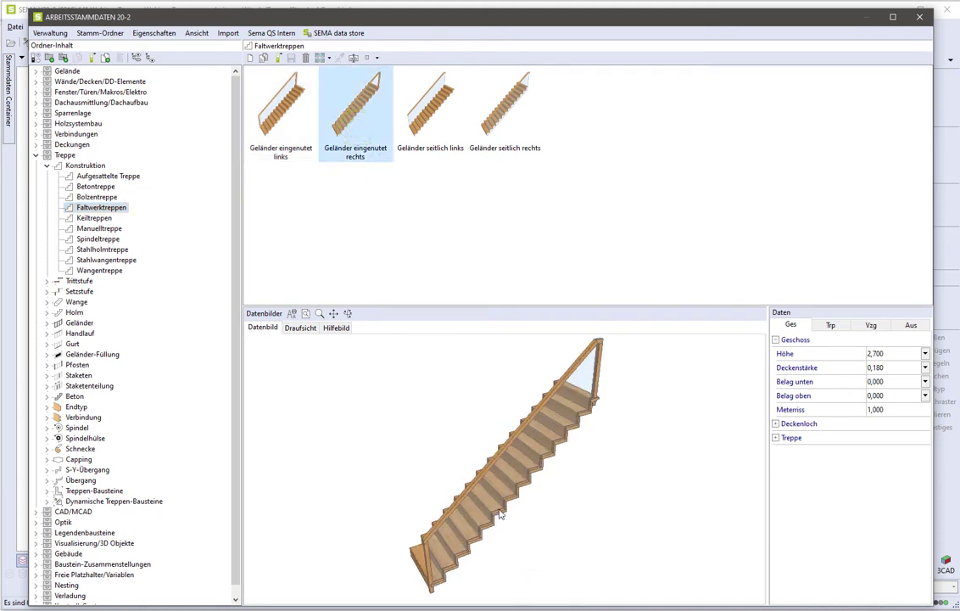
scroll(509, 492, up, 3)
scroll(529, 443, up, 2)
scroll(546, 476, up, 2)
scroll(538, 484, up, 2)
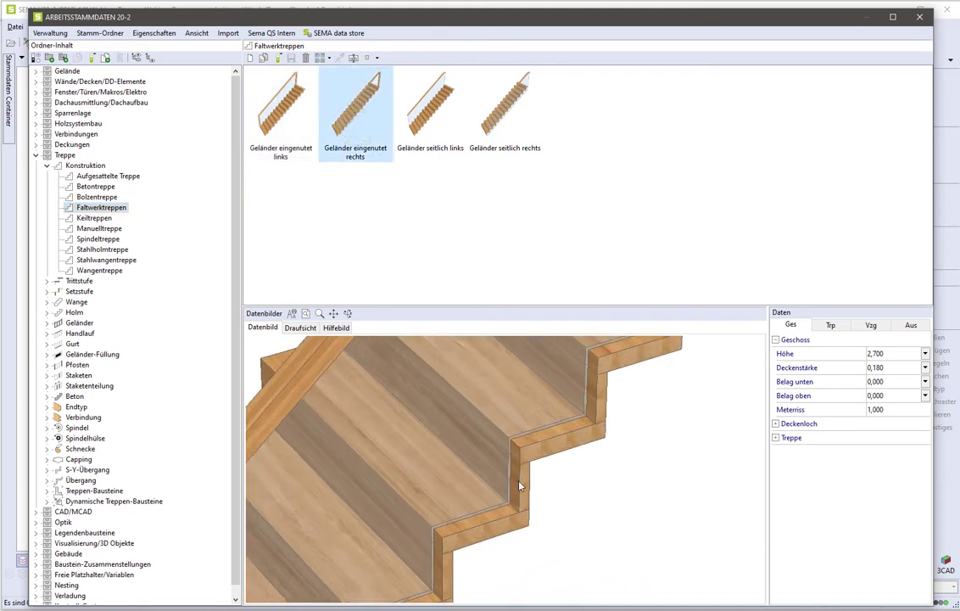
scroll(505, 473, down, 2)
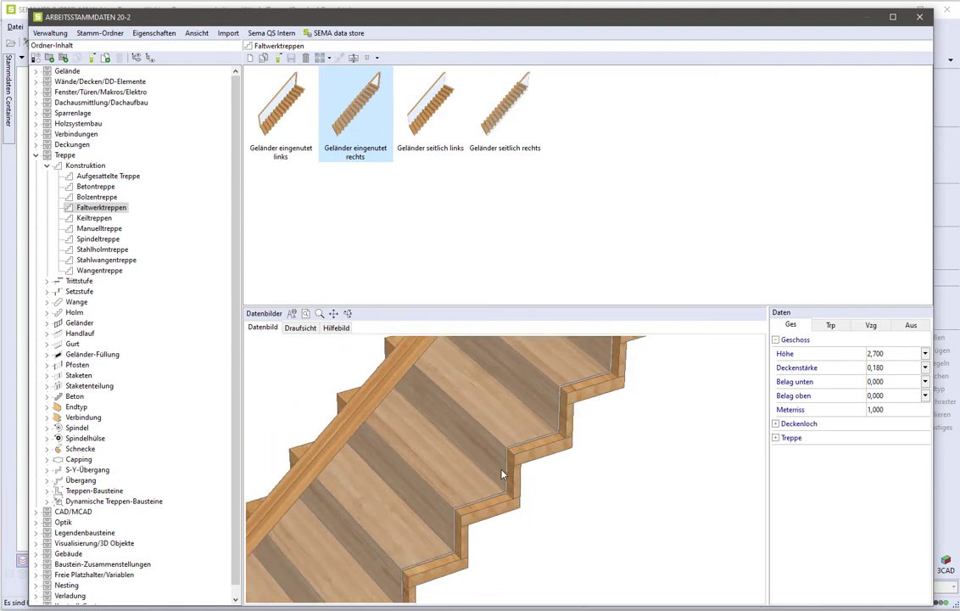
scroll(504, 474, down, 1)
scroll(505, 474, down, 1)
scroll(509, 479, down, 2)
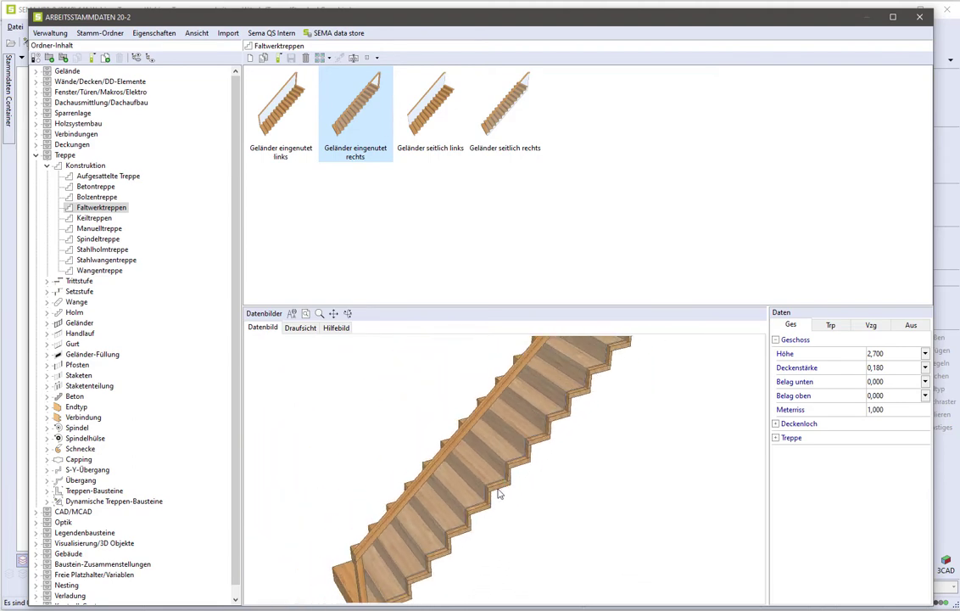
scroll(500, 496, up, 1)
scroll(500, 499, up, 1)
scroll(533, 452, up, 1)
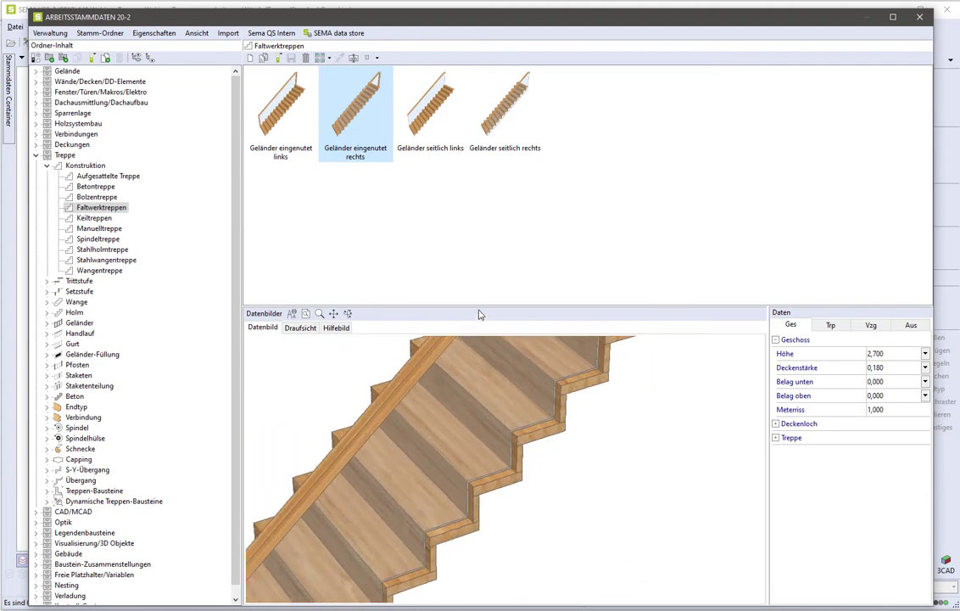
Preview 'Geländer seitlich rechts', orbit it, and collapse the Treppe tree.
click(429, 135)
click(489, 131)
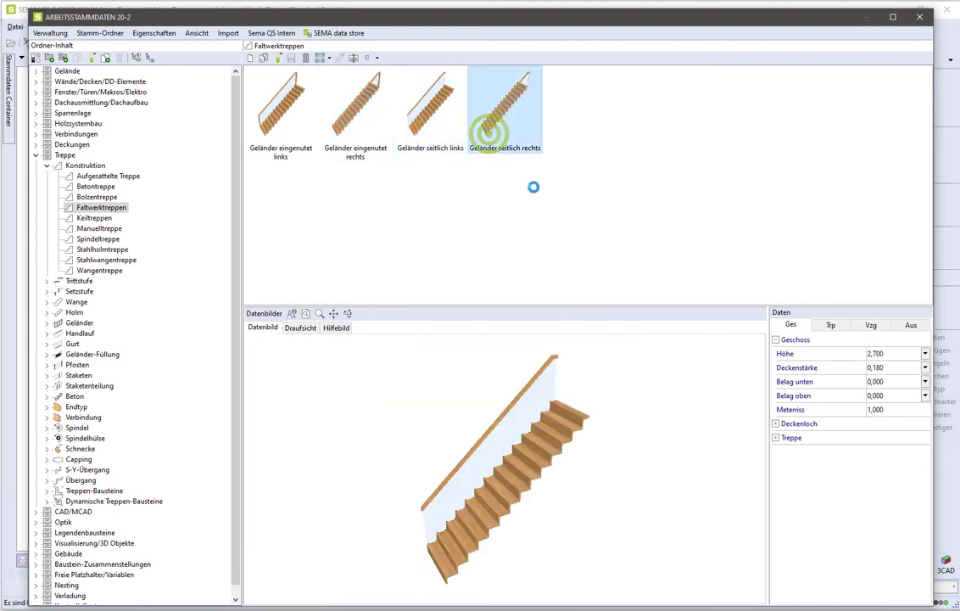
scroll(509, 531, up, 1)
scroll(520, 508, up, 1)
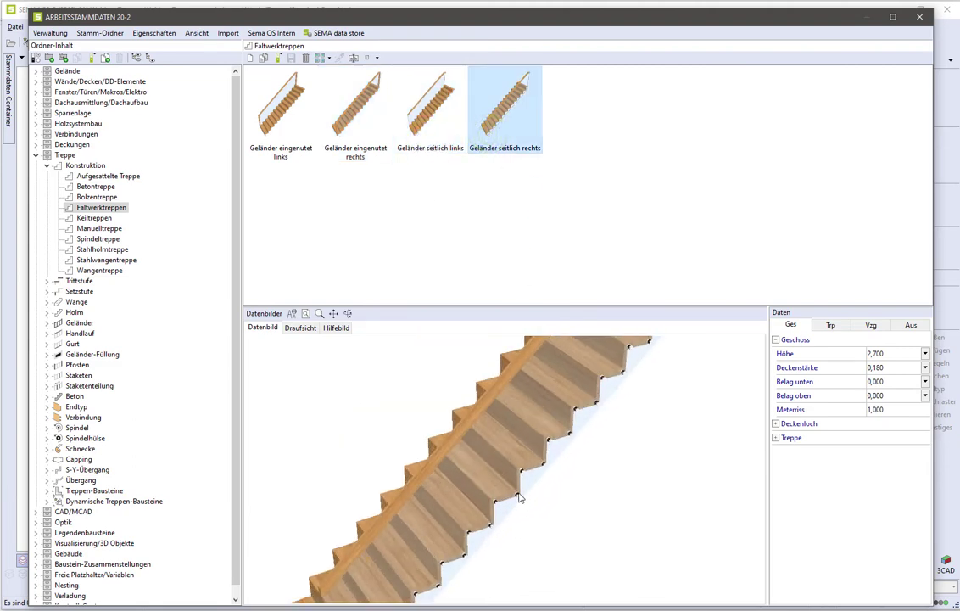
scroll(521, 484, up, 1)
scroll(525, 480, up, 1)
scroll(525, 480, up, 1)
scroll(527, 473, up, 2)
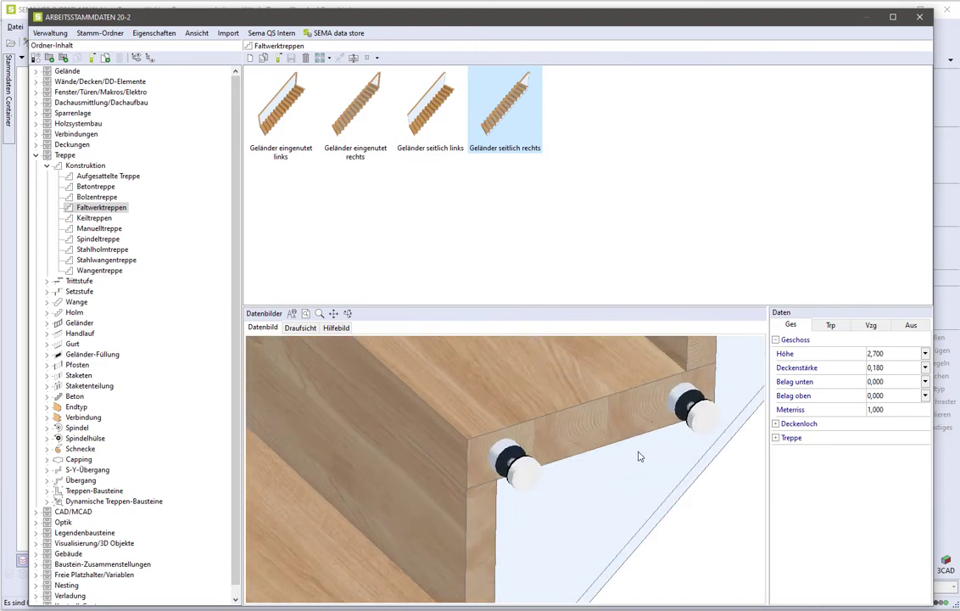
scroll(655, 463, down, 1)
scroll(638, 463, down, 1)
scroll(619, 459, down, 3)
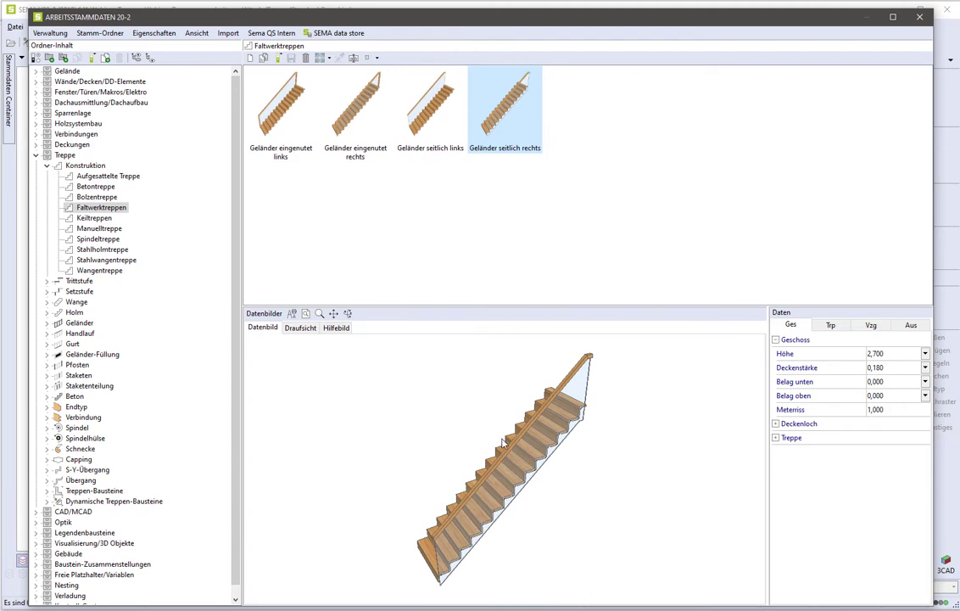
middle_drag(532, 454, 518, 438)
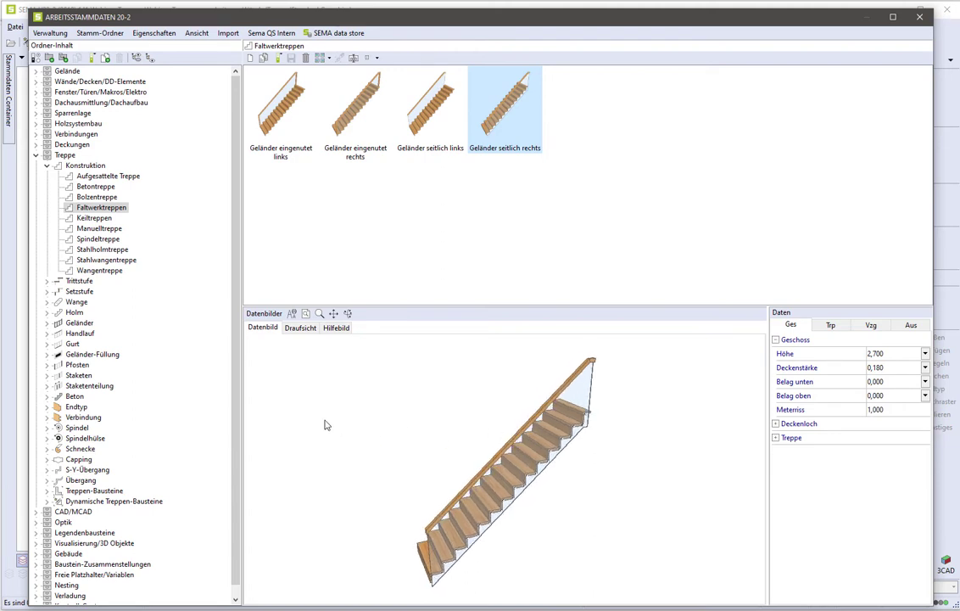
click(47, 165)
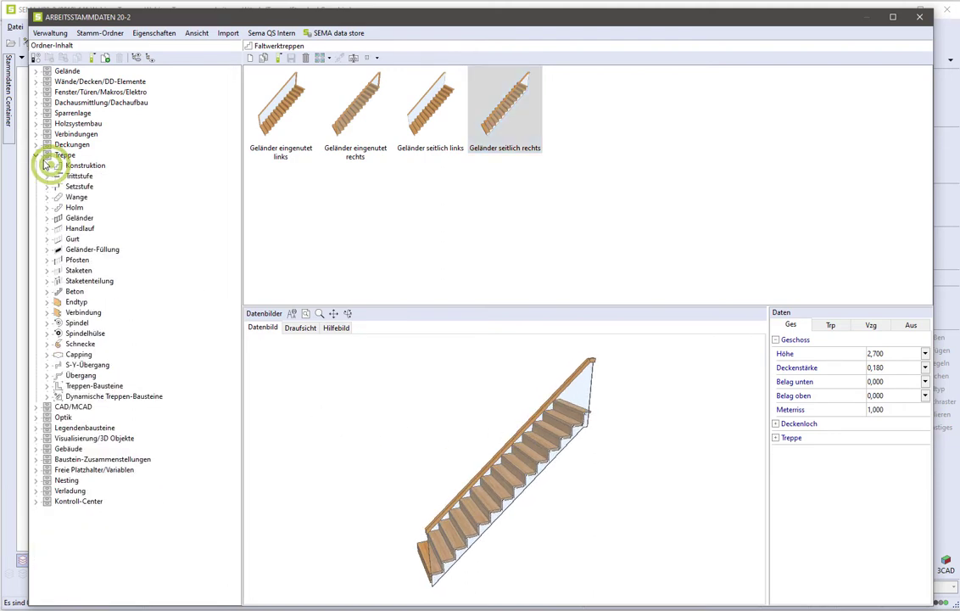
click(35, 156)
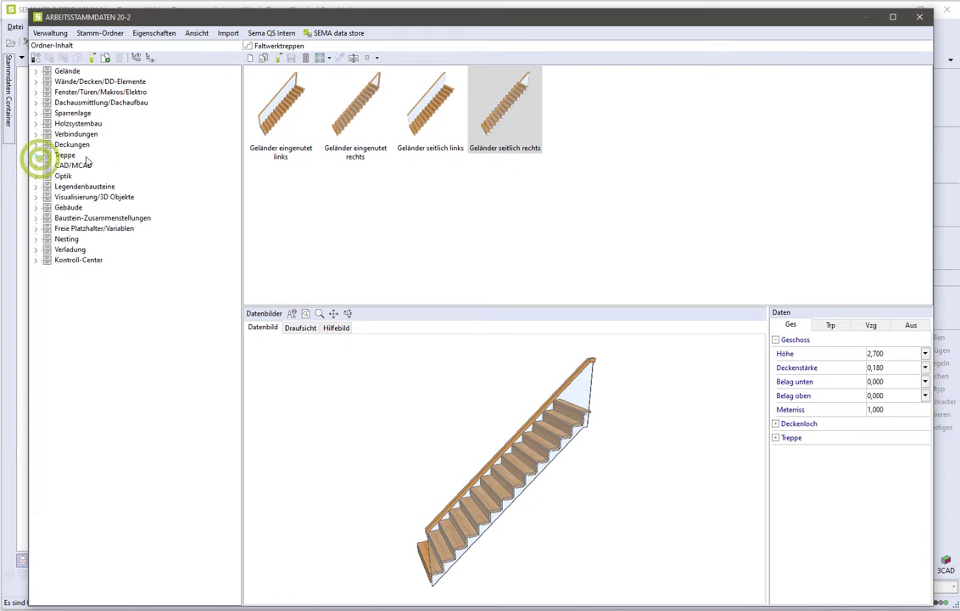
Close master data and open the winder stair's Geländer rechts properties via Ändern.
click(921, 17)
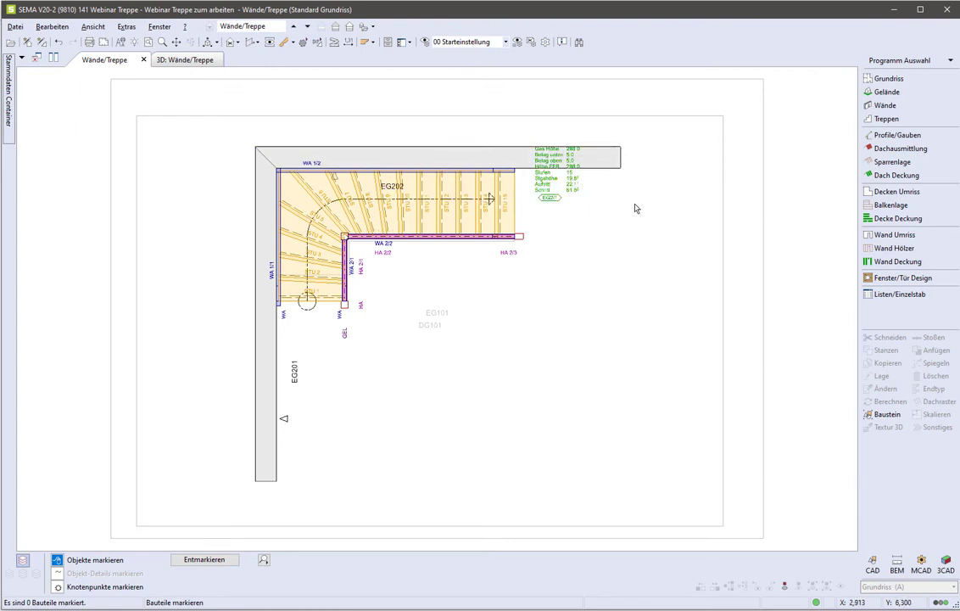
click(551, 201)
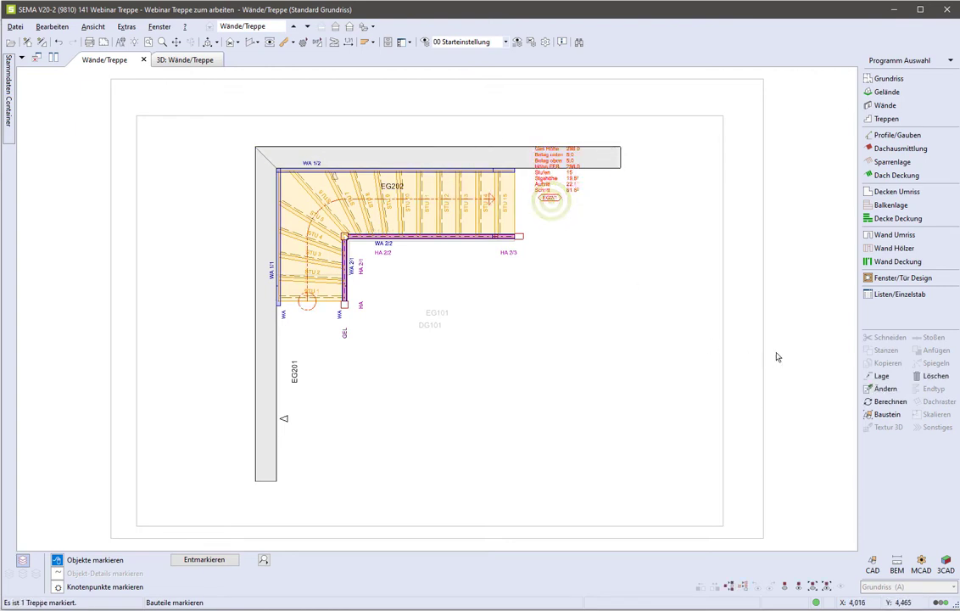
click(882, 389)
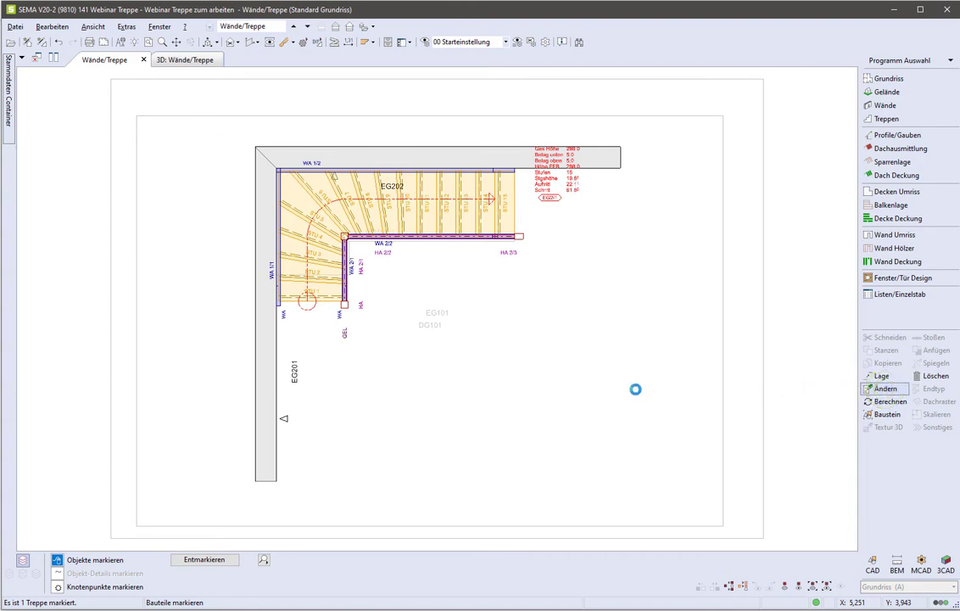
click(933, 278)
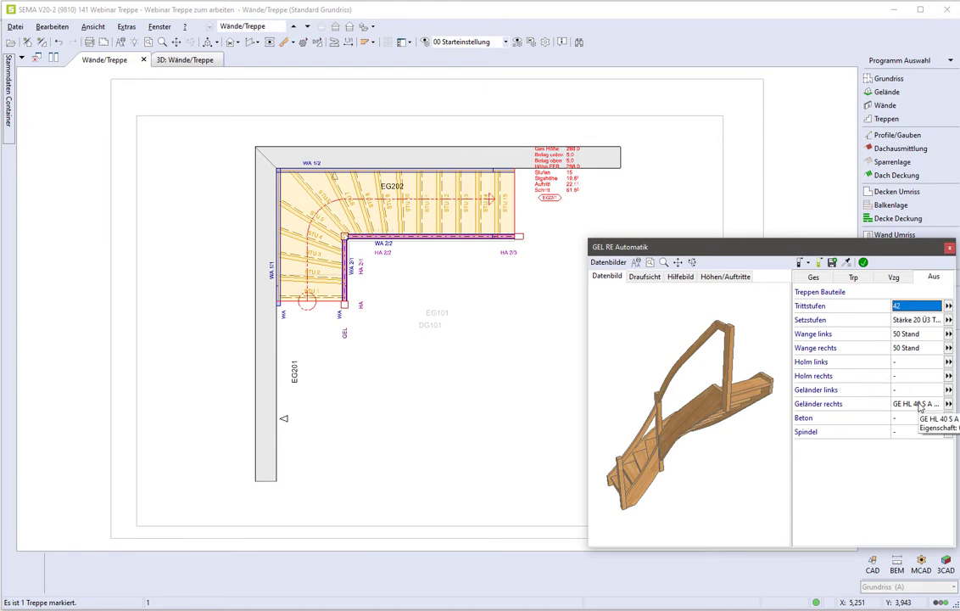
click(912, 404)
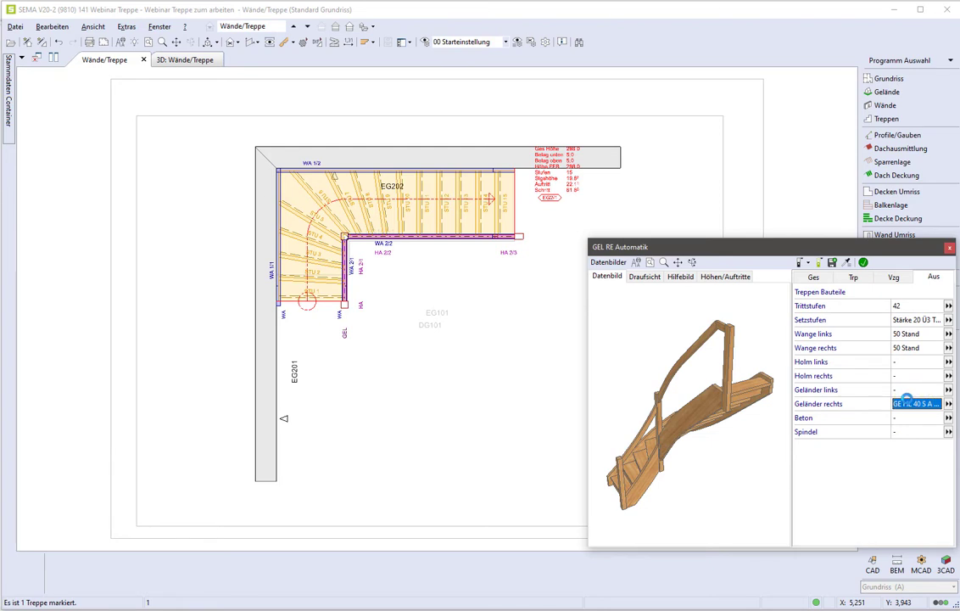
double_click(908, 404)
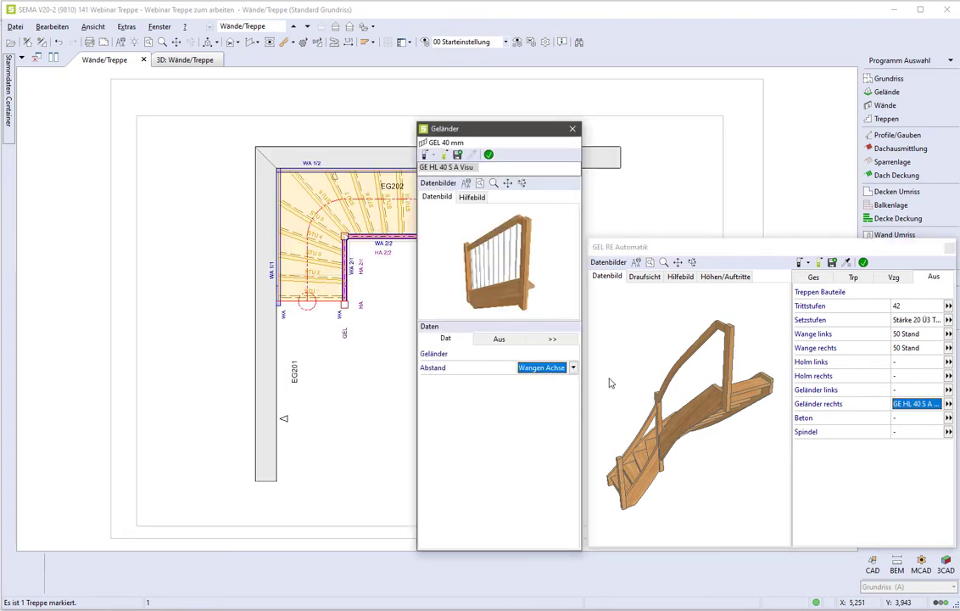
Set the railing infill to Glas-Füllung 'Abstand zu Handlauf…' with Staketen '-', and confirm.
click(500, 338)
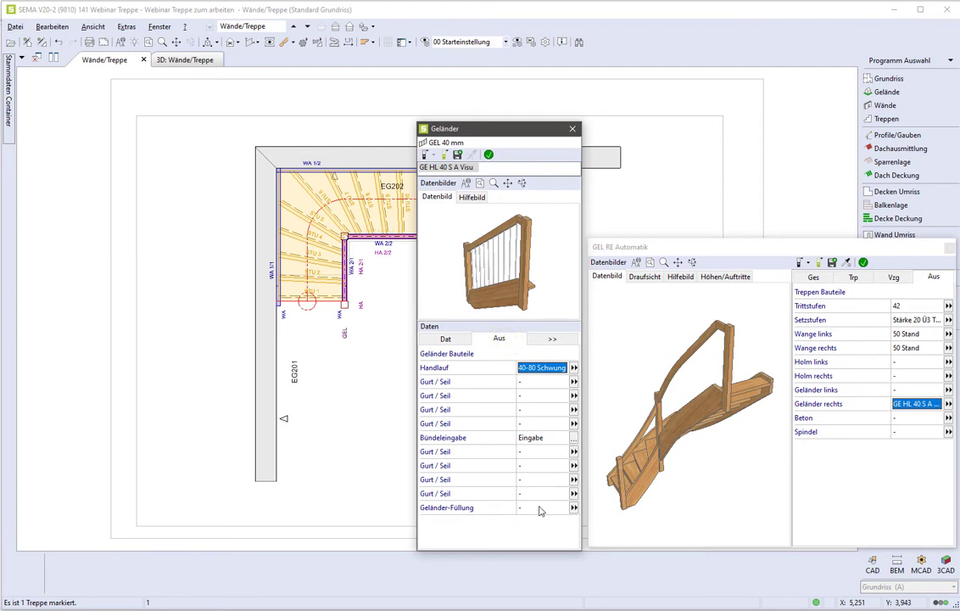
click(574, 508)
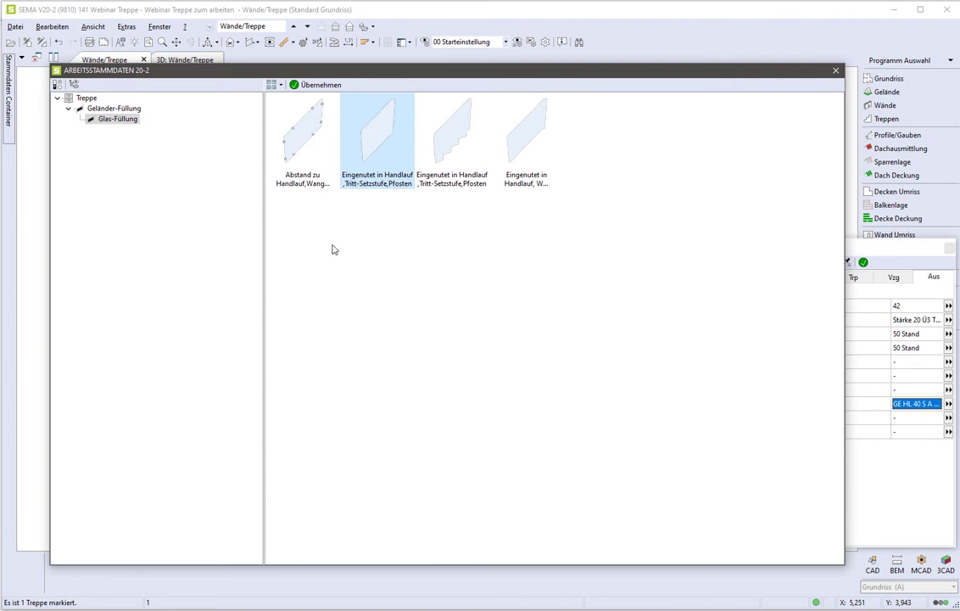
click(304, 155)
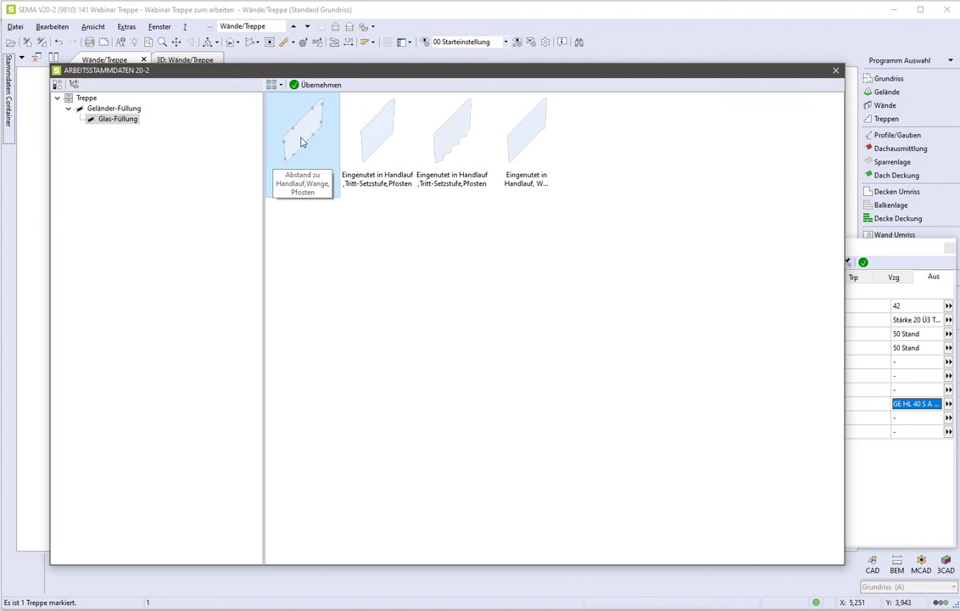
click(308, 84)
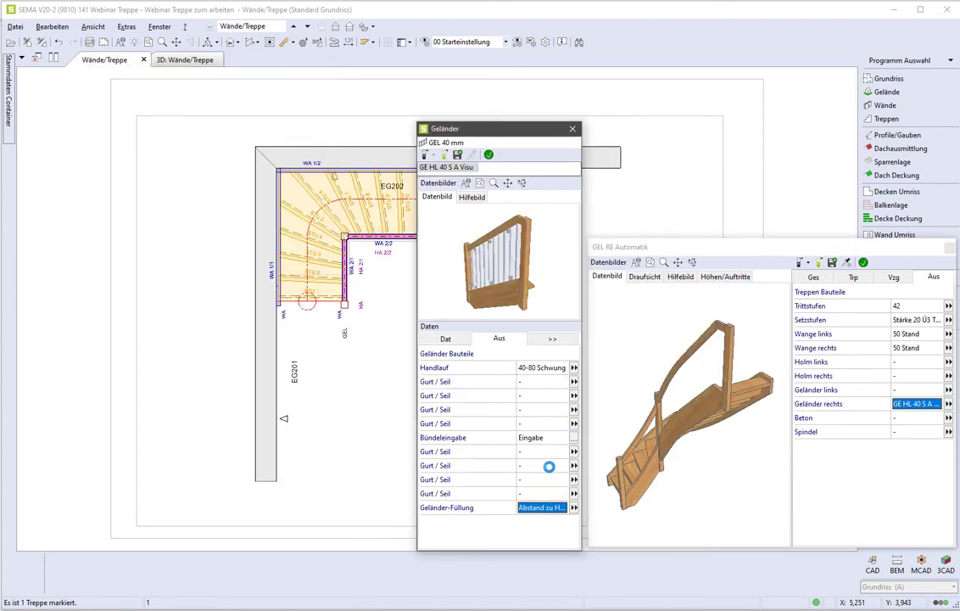
click(543, 337)
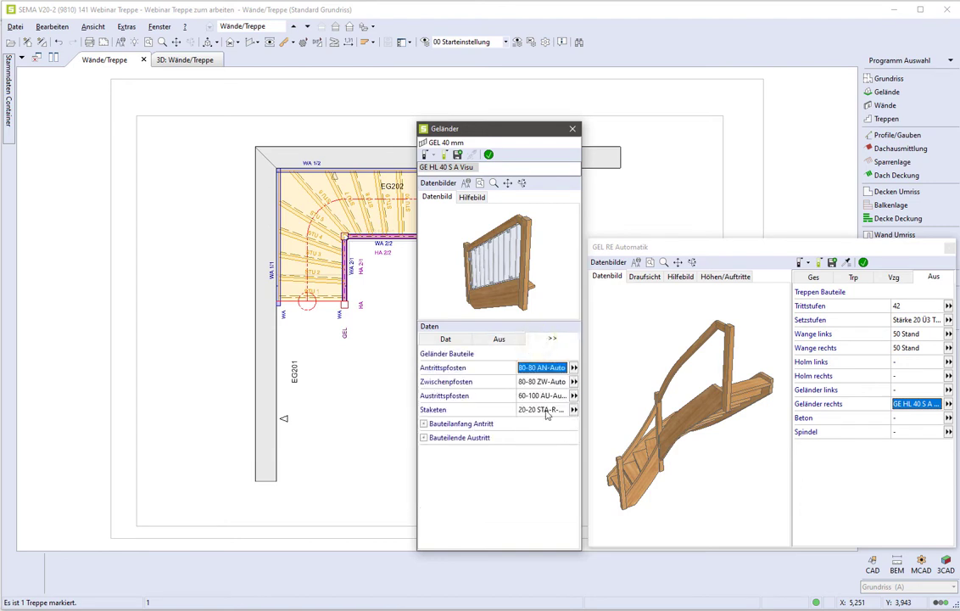
key(Down)
key(Down)
key(Down)
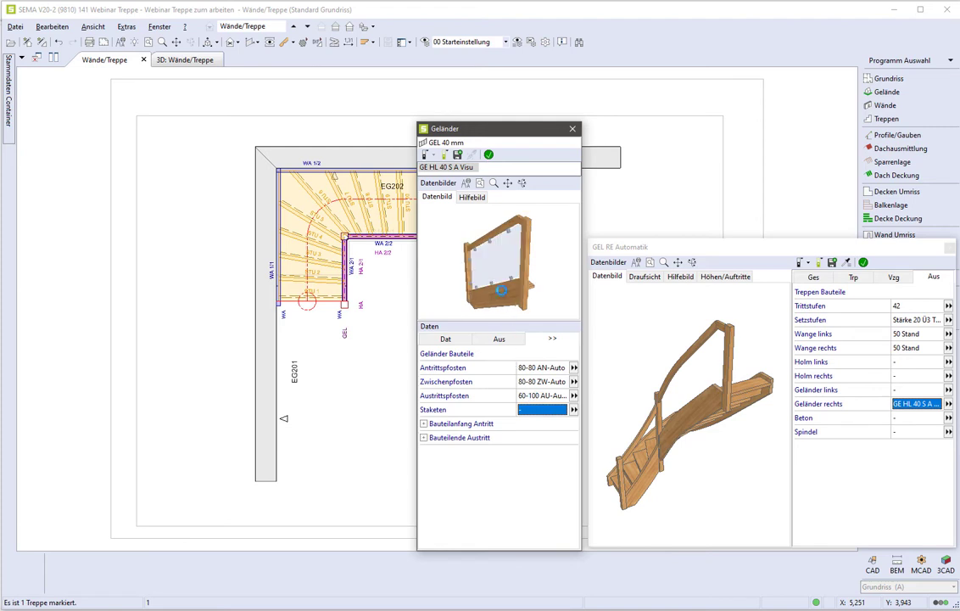
click(489, 156)
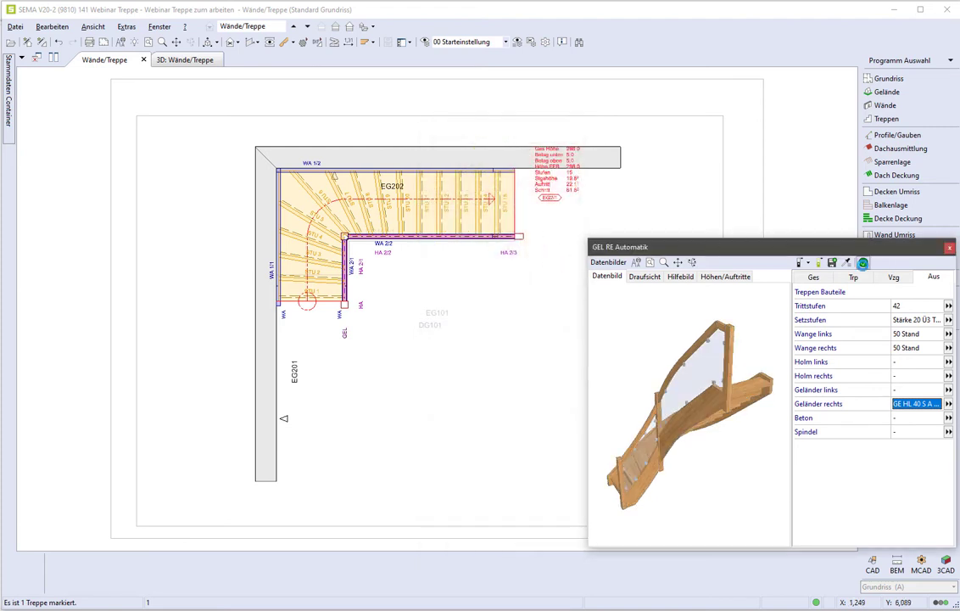
click(865, 263)
Apply the changed references to all components and view the stair in 3D.
click(526, 345)
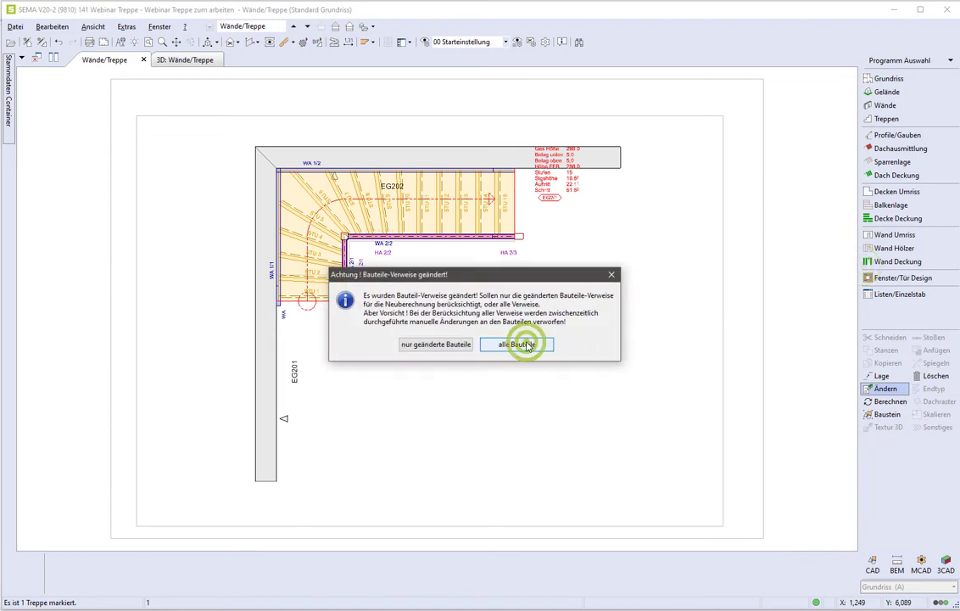
click(187, 61)
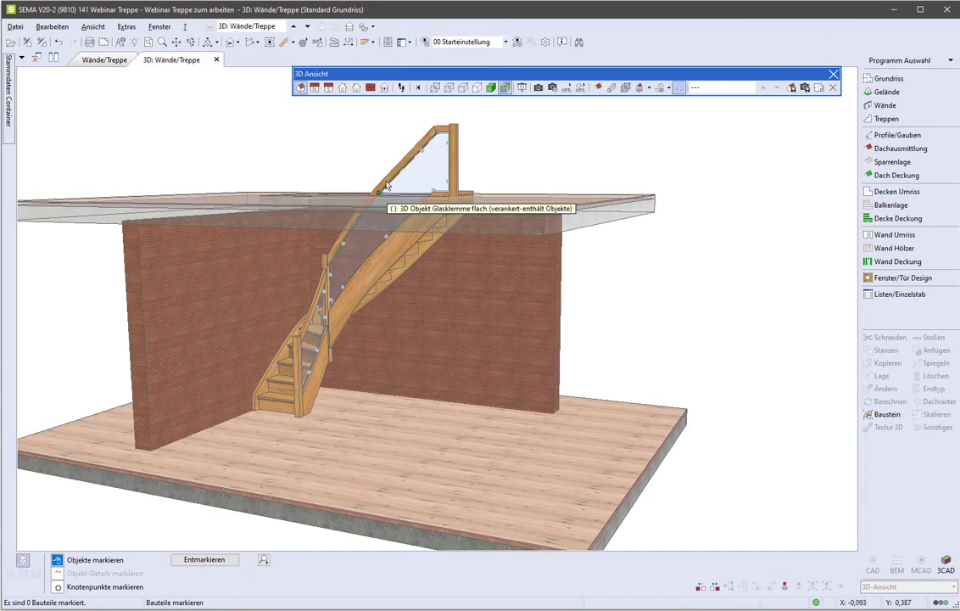
scroll(425, 137, up, 2)
mouse_move(323, 250)
middle_down()
mouse_move(273, 303)
mouse_move(359, 280)
mouse_move(401, 285)
mouse_move(369, 310)
middle_up()
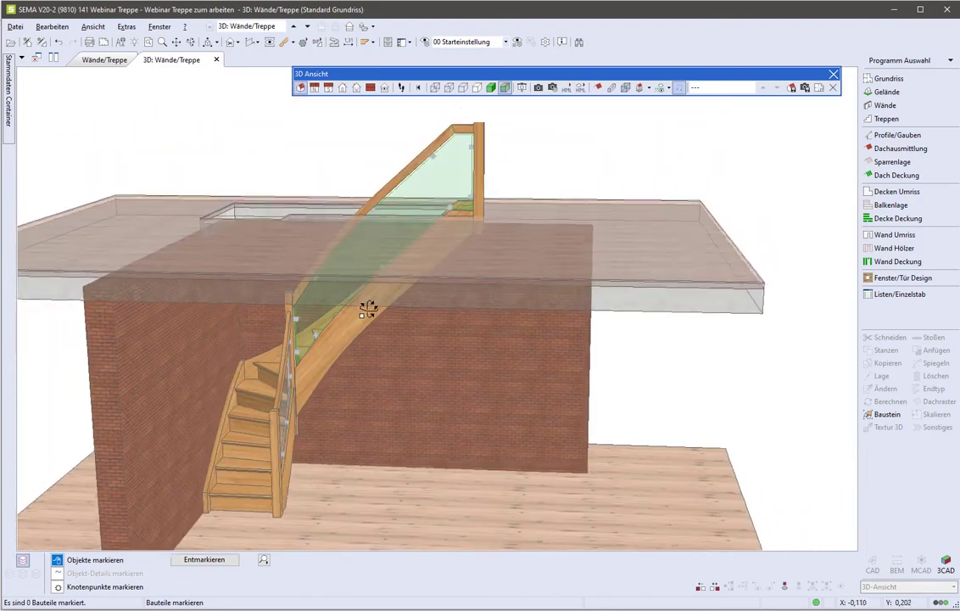
Zoom and orbit around the right railing to inspect the glass panel and clamps.
scroll(451, 189, up, 1)
scroll(451, 185, up, 1)
scroll(445, 174, up, 1)
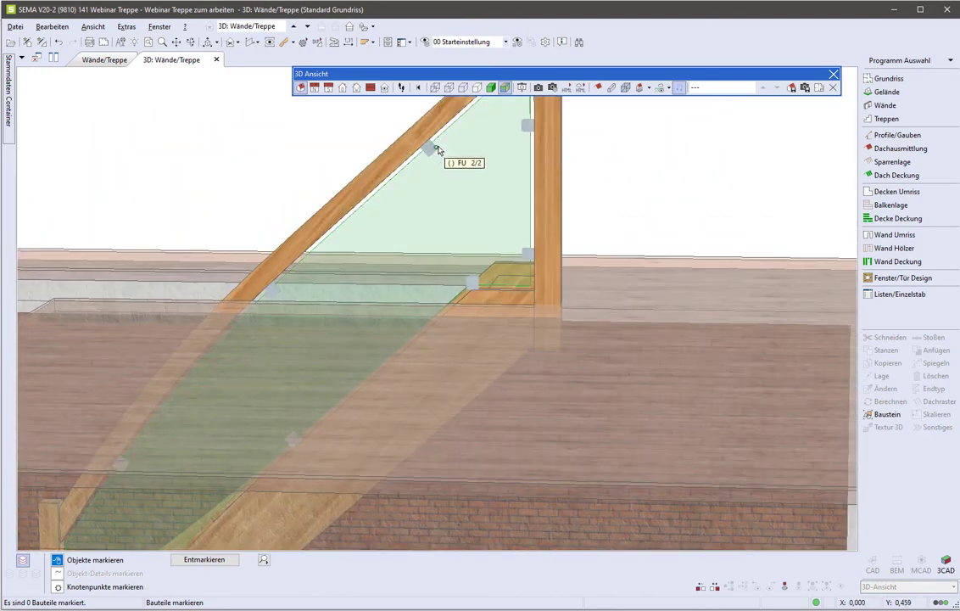
mouse_move(430, 156)
middle_down()
mouse_move(360, 182)
mouse_move(369, 238)
mouse_move(351, 223)
mouse_move(388, 237)
mouse_move(373, 253)
middle_up()
scroll(373, 253, up, 1)
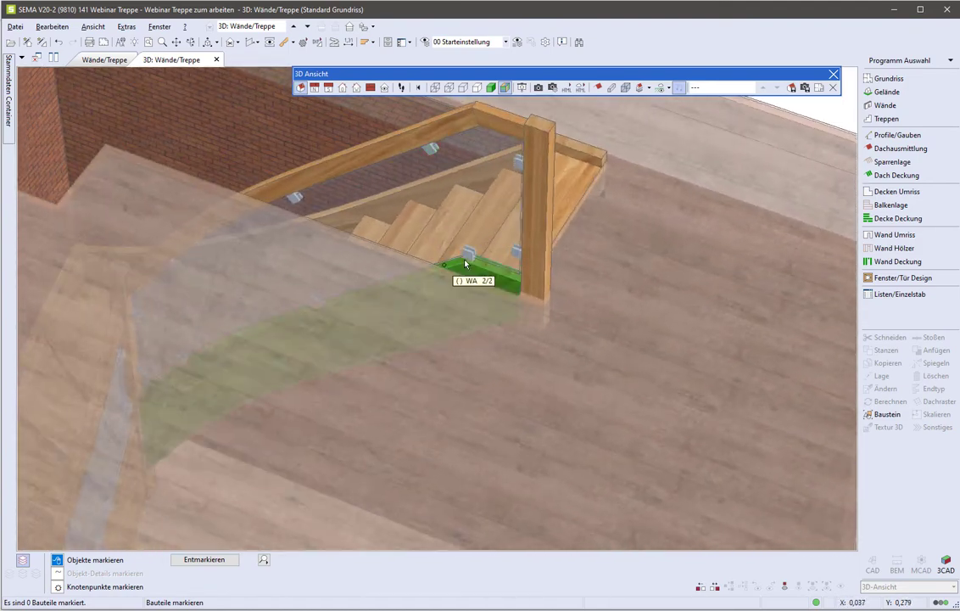
scroll(467, 263, up, 1)
scroll(465, 259, up, 1)
scroll(467, 257, up, 1)
scroll(469, 258, up, 1)
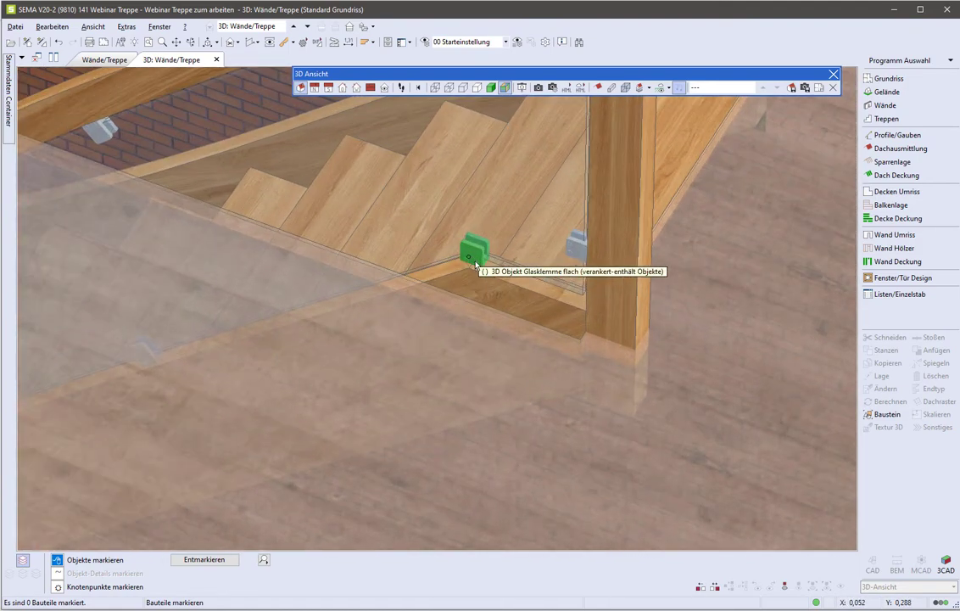
mouse_move(471, 258)
middle_down()
mouse_move(451, 268)
mouse_move(450, 200)
mouse_move(523, 156)
middle_up()
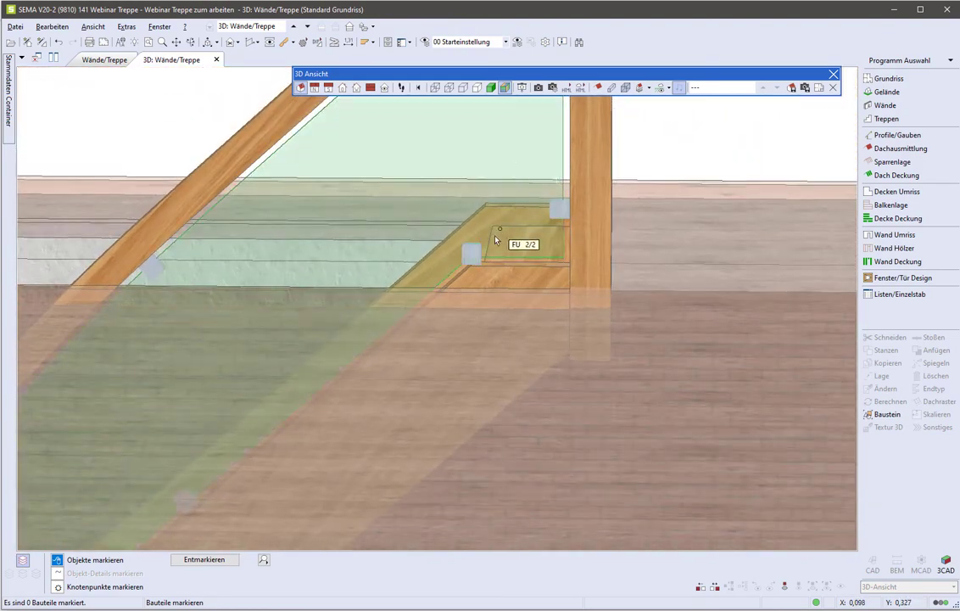
scroll(438, 272, down, 3)
mouse_move(439, 271)
middle_down()
mouse_move(435, 225)
mouse_move(387, 232)
middle_up()
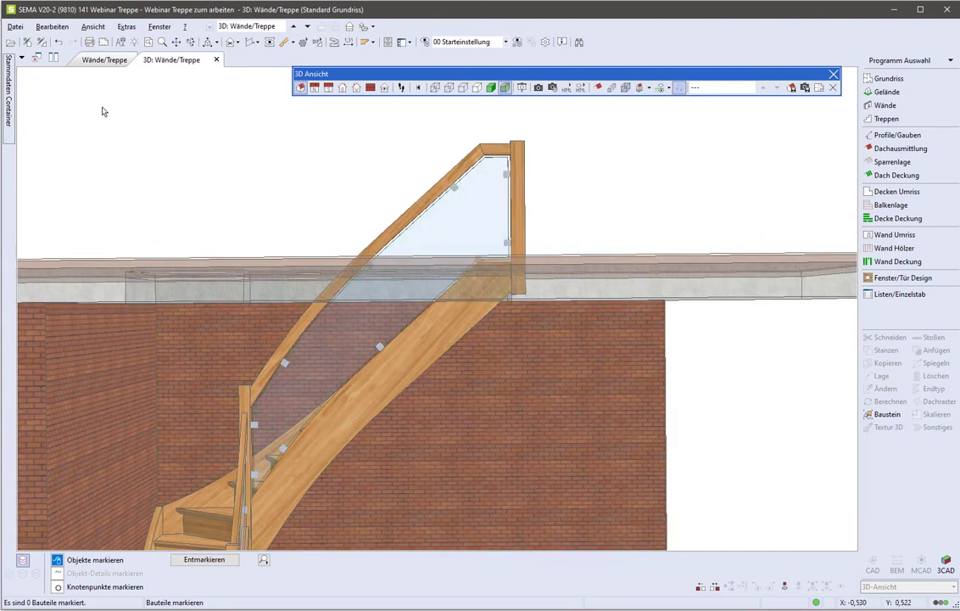
Return to the Wände/Treppe plan and frame the whole stair with its info text.
click(95, 60)
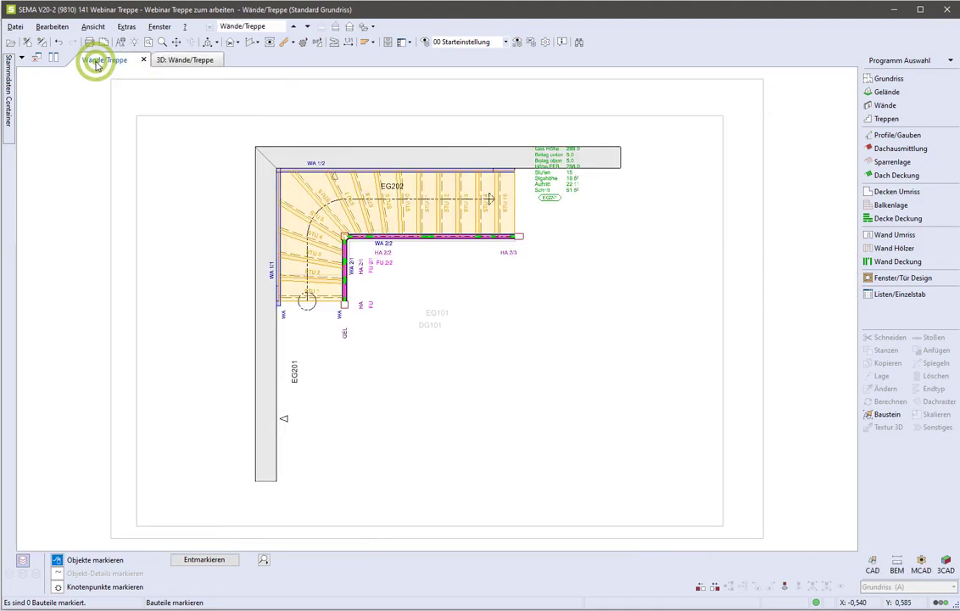
scroll(280, 204, up, 3)
scroll(327, 292, up, 2)
scroll(361, 284, up, 2)
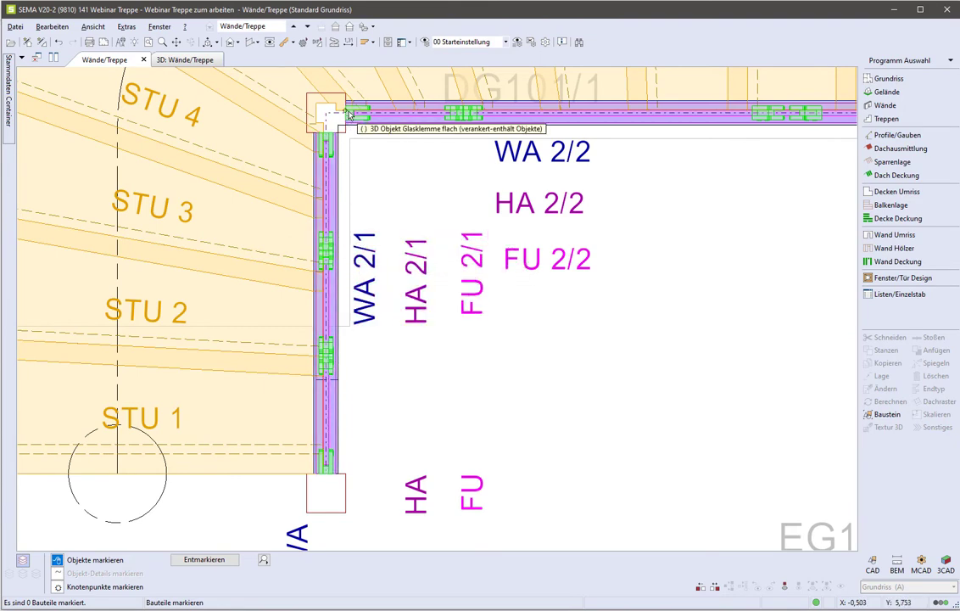
scroll(551, 259, down, 1)
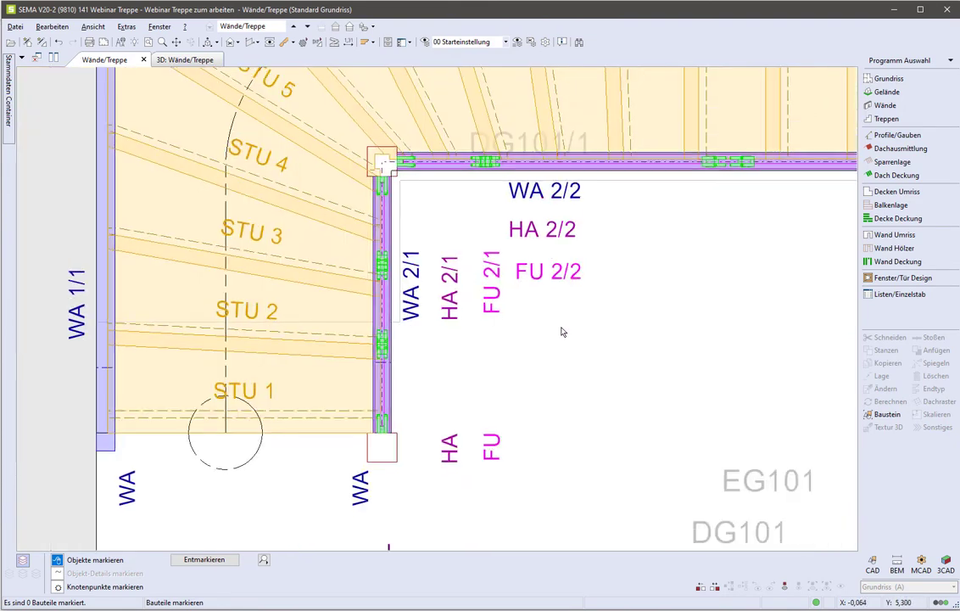
mouse_move(560, 328)
middle_down()
mouse_move(487, 324)
mouse_move(432, 266)
middle_up()
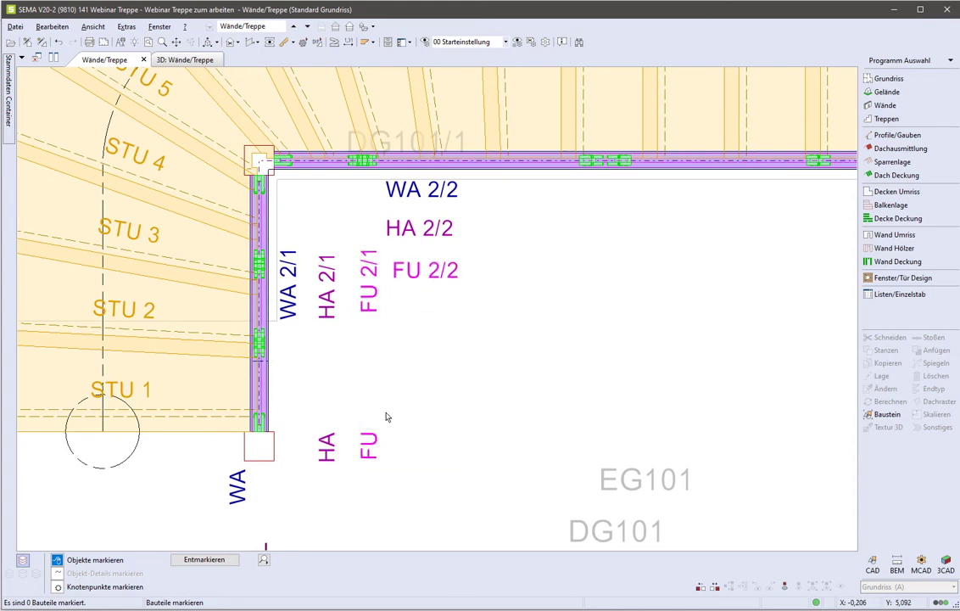
scroll(453, 460, down, 1)
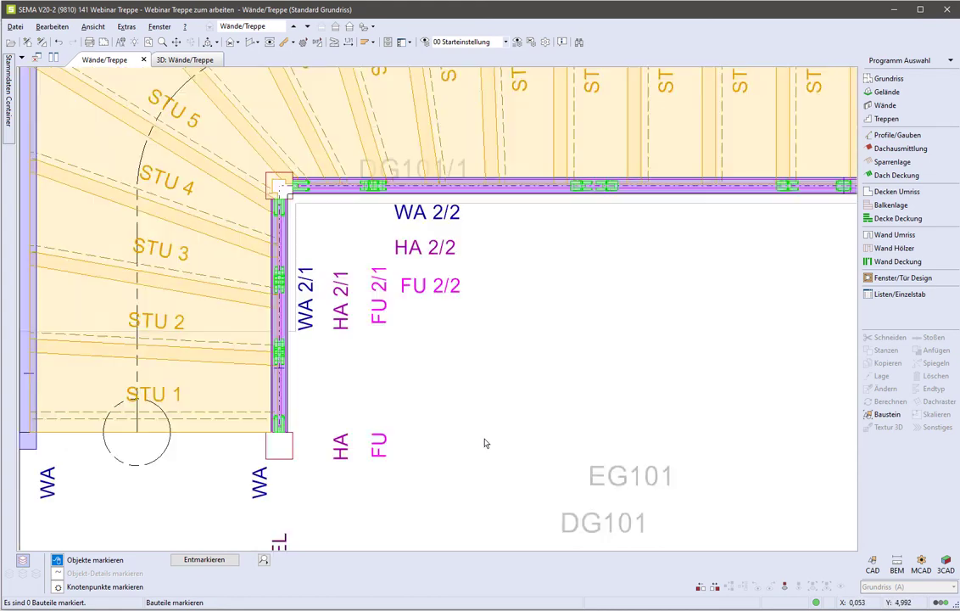
scroll(484, 443, down, 2)
middle_drag(521, 419, 388, 403)
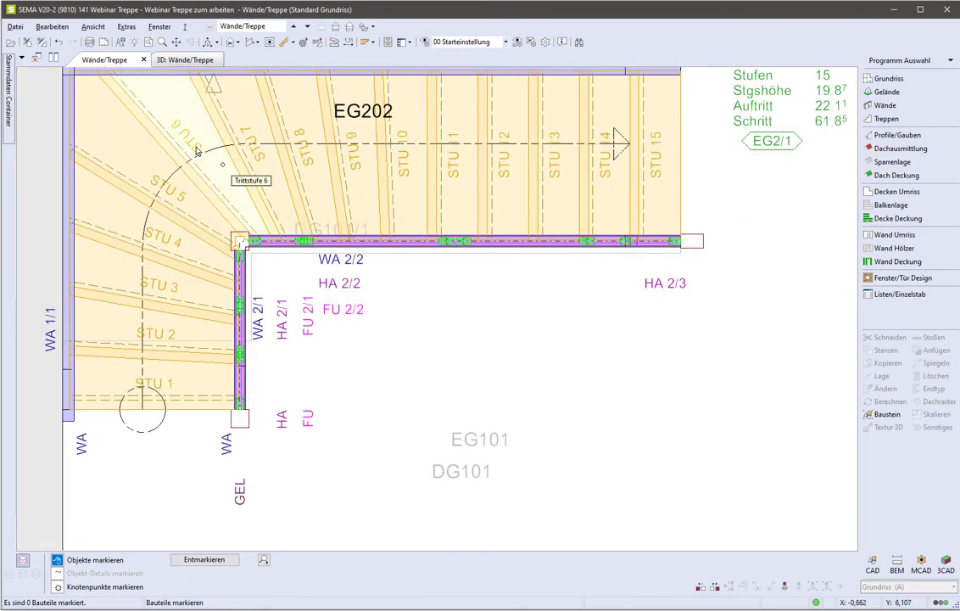
Undo the glass infill, removing the FU panels and clamps from the railings.
click(61, 43)
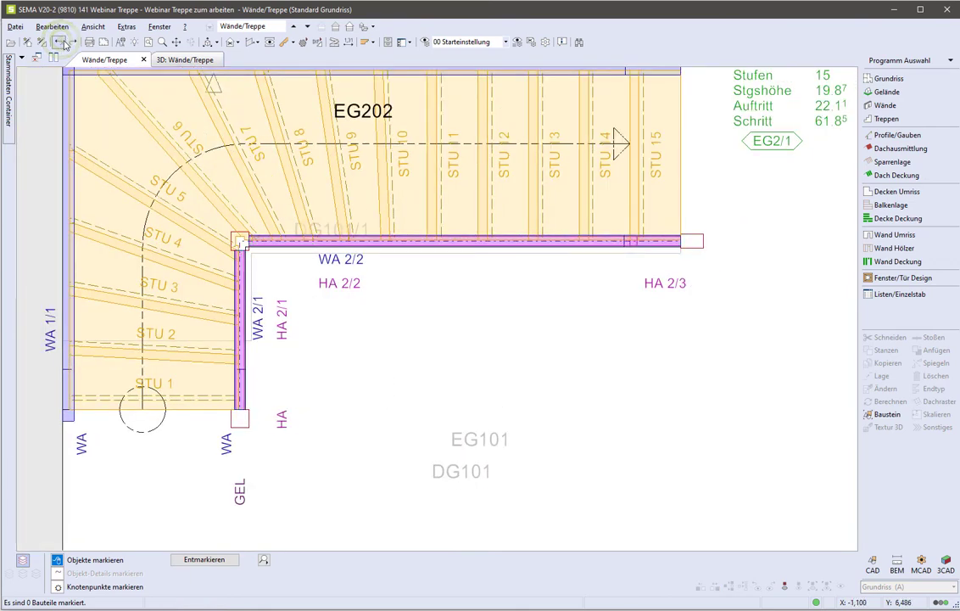
middle_drag(398, 413, 416, 384)
scroll(346, 445, down, 1)
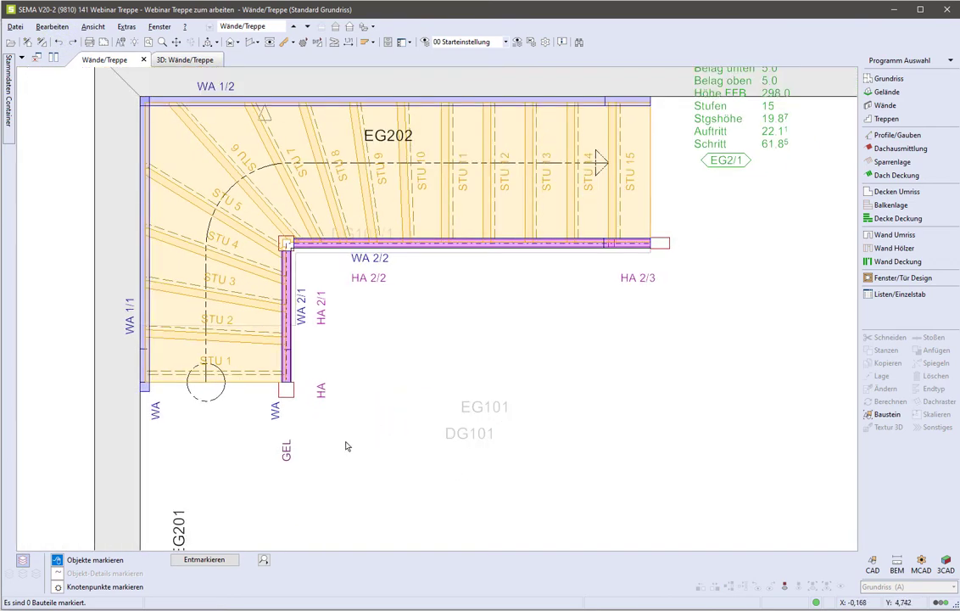
Change the railing's Geländer-Füllung to the Eingenutet in Handlauf glass infill and confirm.
click(287, 450)
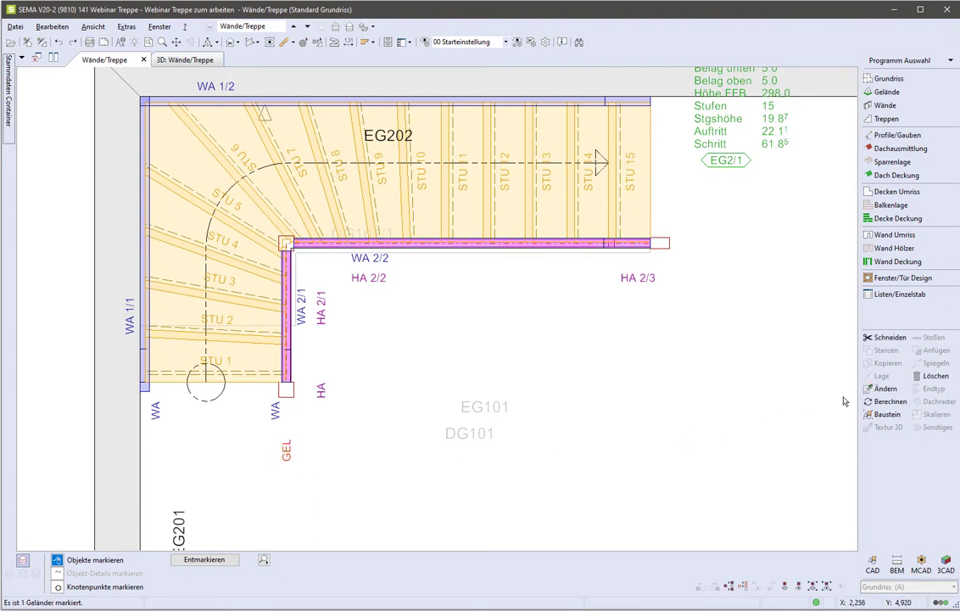
click(874, 390)
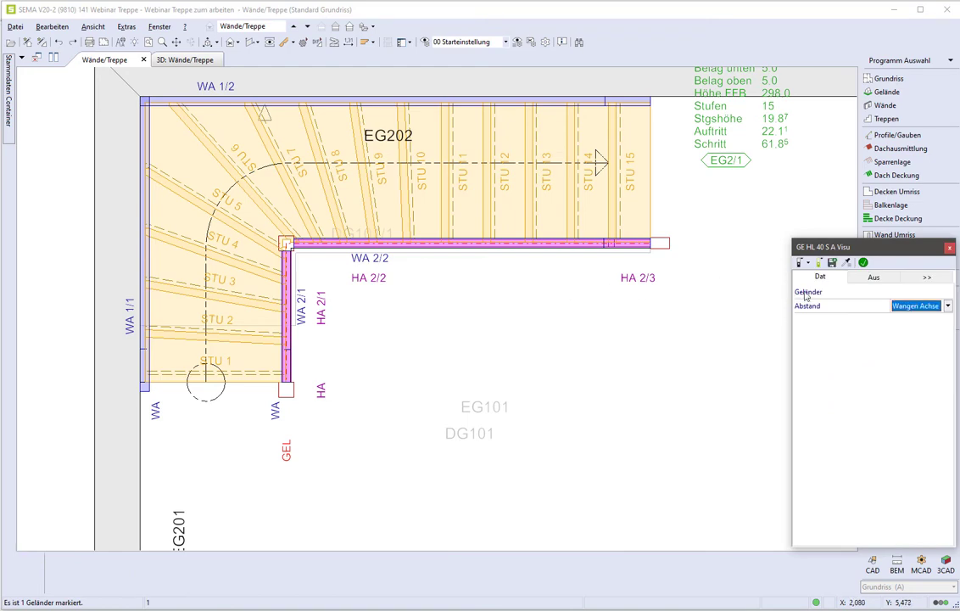
click(875, 278)
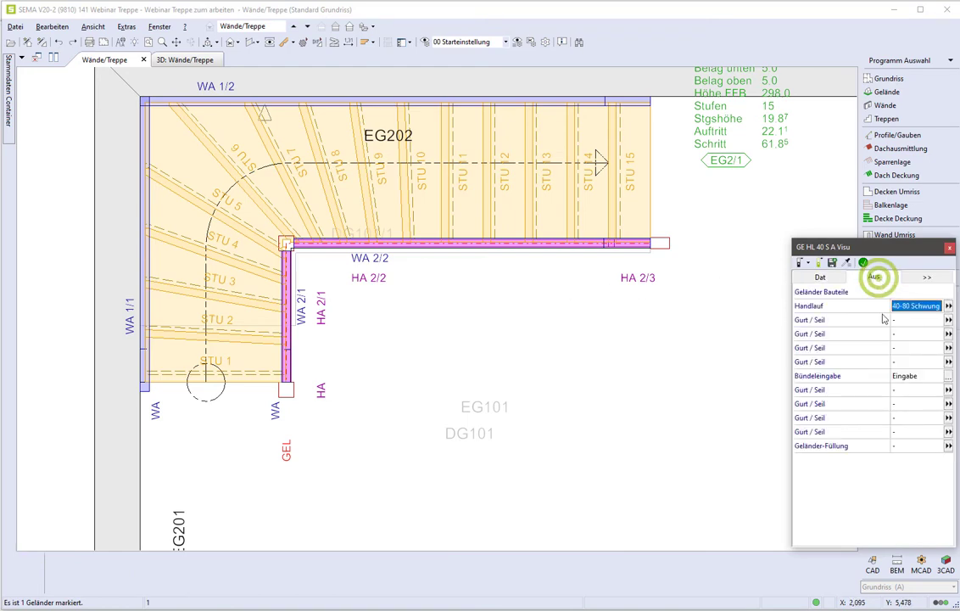
click(949, 445)
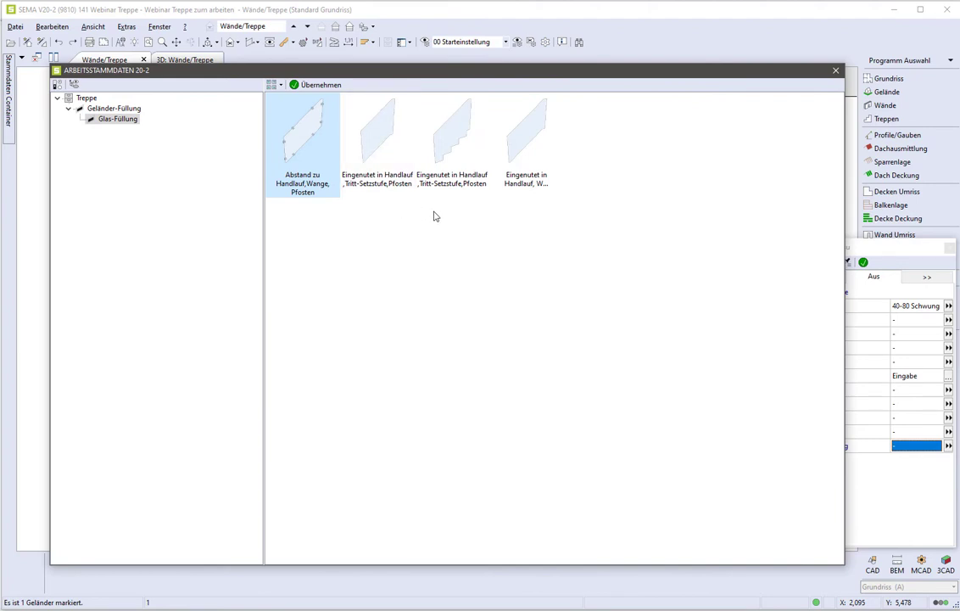
double_click(508, 165)
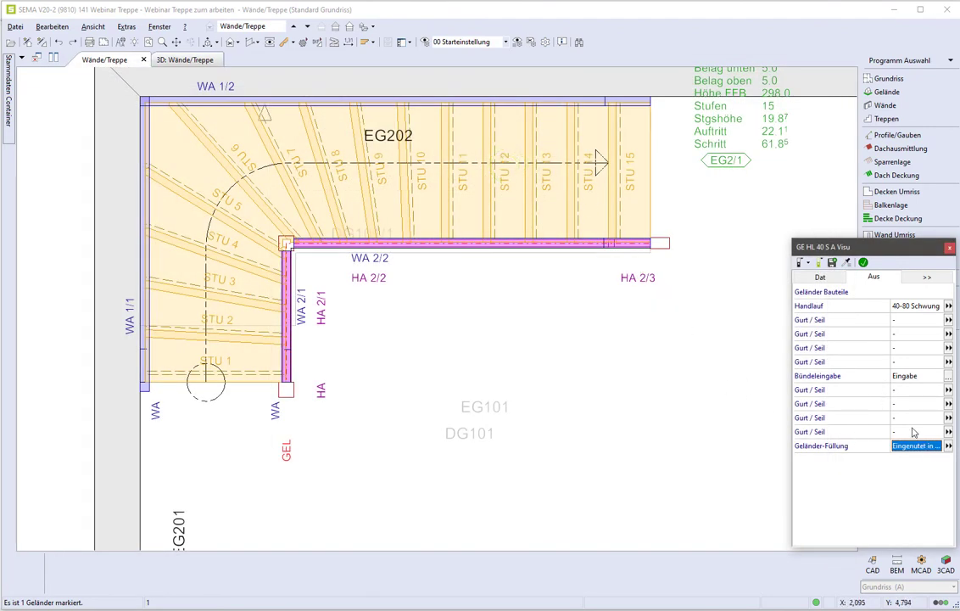
click(863, 263)
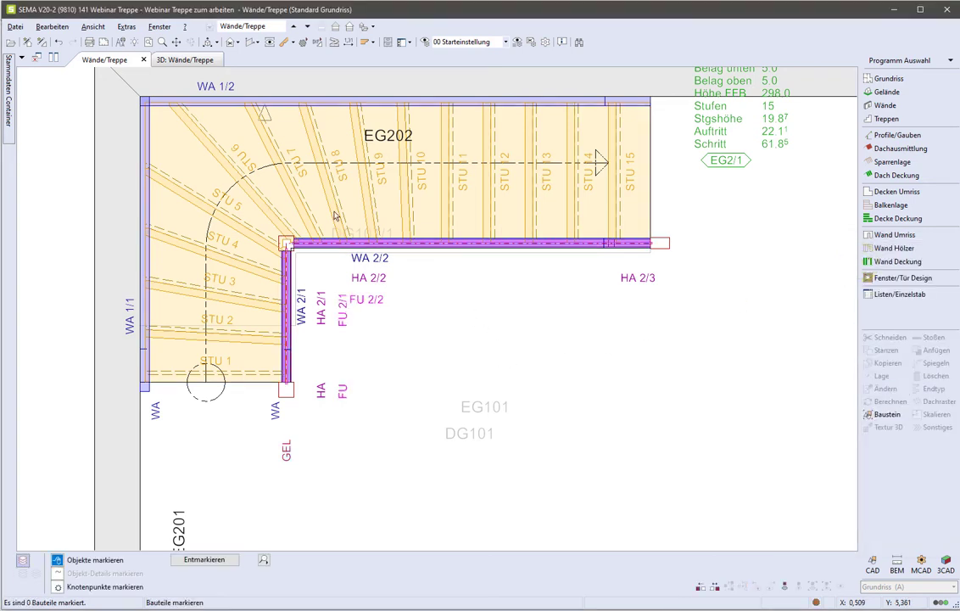
Inspect the grooved glass railing infill in 3D, then return to the floor plan and undo it.
click(186, 60)
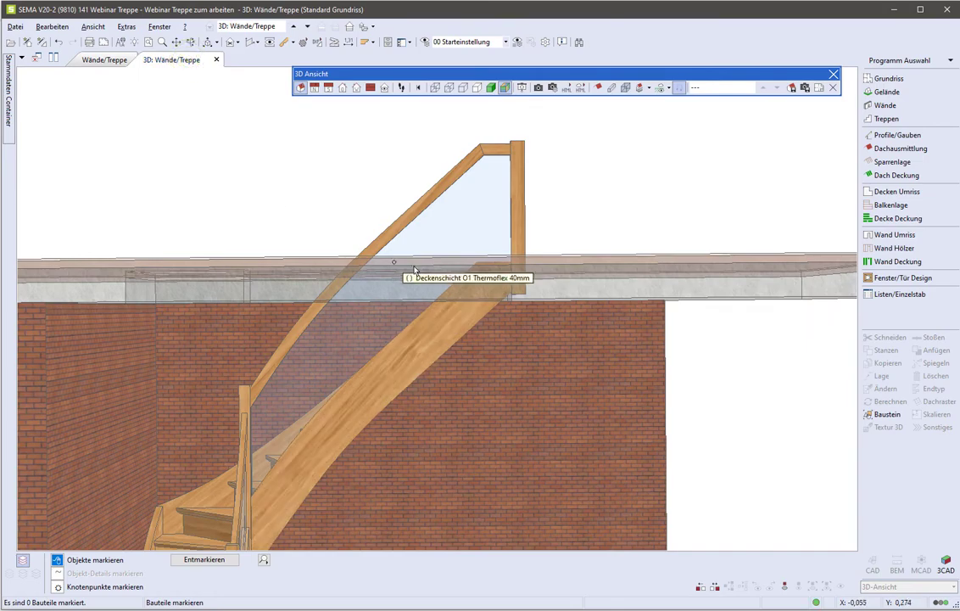
mouse_move(386, 392)
mouse_down()
mouse_move(435, 215)
mouse_move(326, 215)
mouse_move(313, 229)
mouse_up()
scroll(313, 229, up, 3)
scroll(379, 354, up, 2)
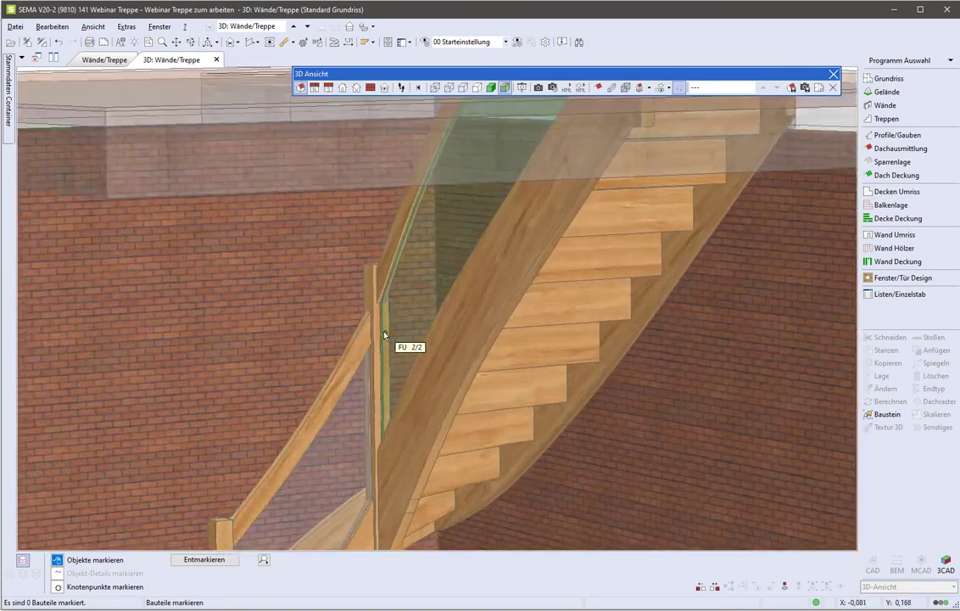
scroll(383, 336, up, 2)
scroll(377, 318, up, 1)
scroll(388, 242, up, 1)
scroll(509, 234, down, 2)
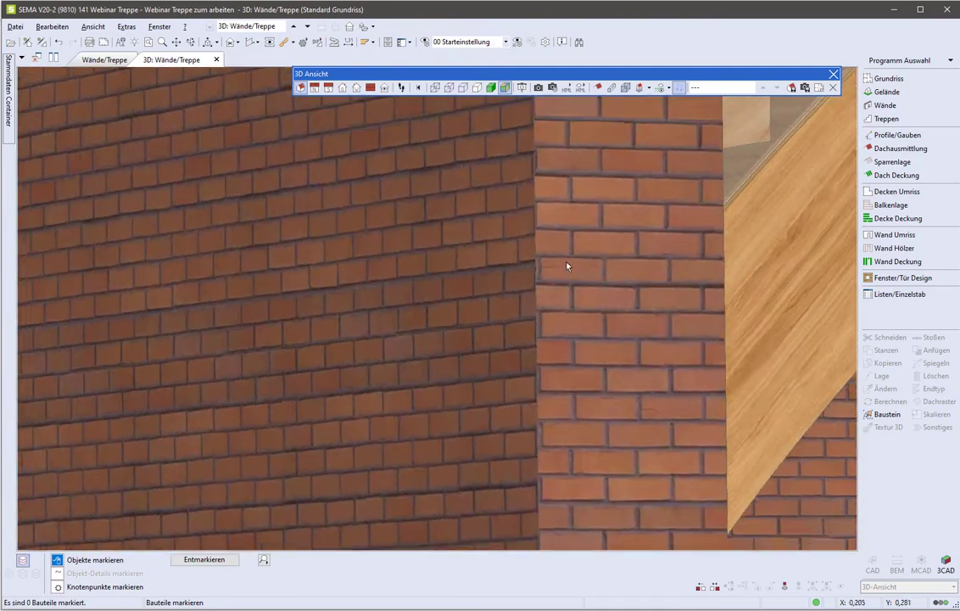
scroll(566, 262, down, 1)
scroll(543, 250, down, 3)
mouse_move(536, 243)
mouse_down()
mouse_move(474, 265)
mouse_move(475, 305)
mouse_up()
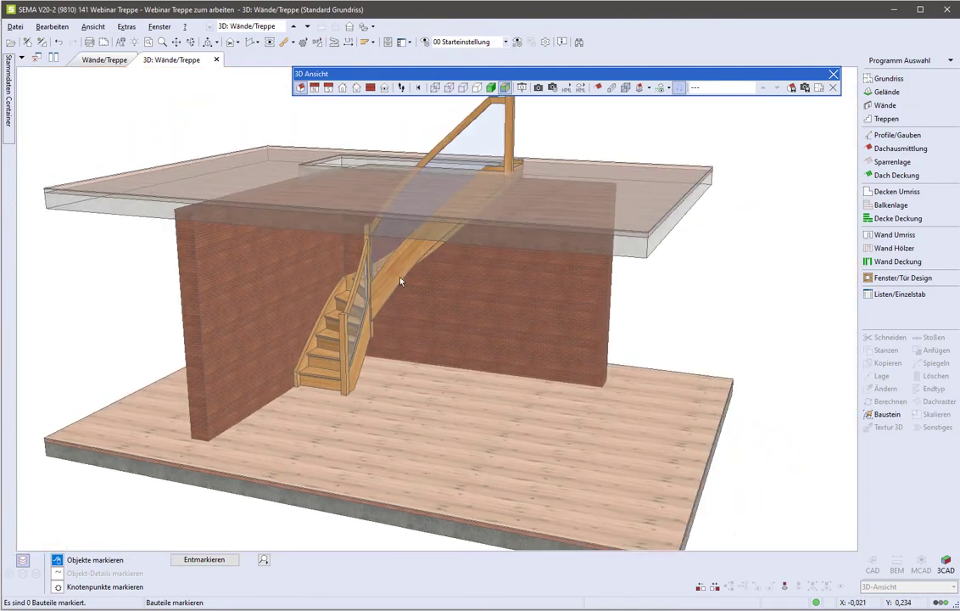
click(96, 59)
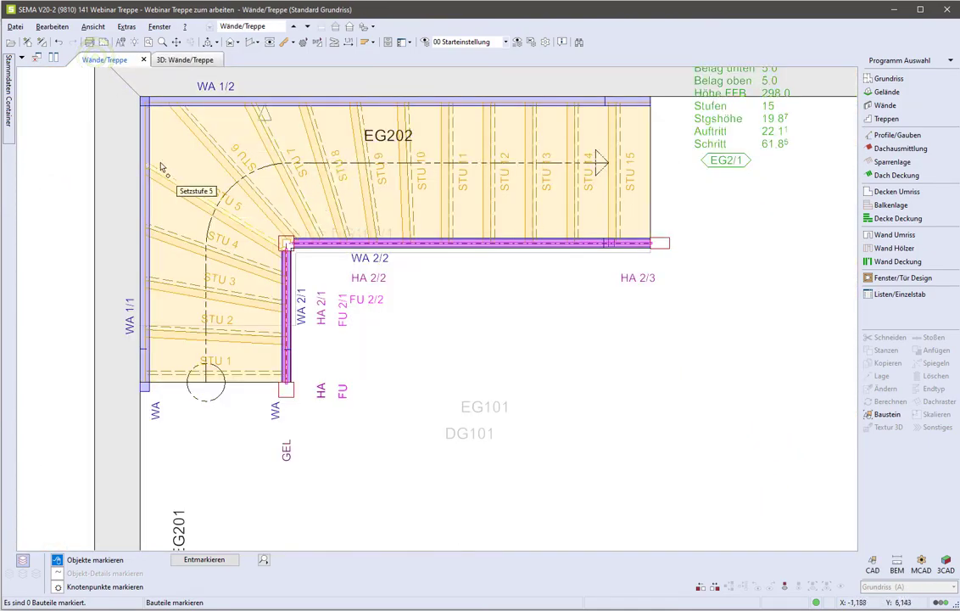
click(58, 44)
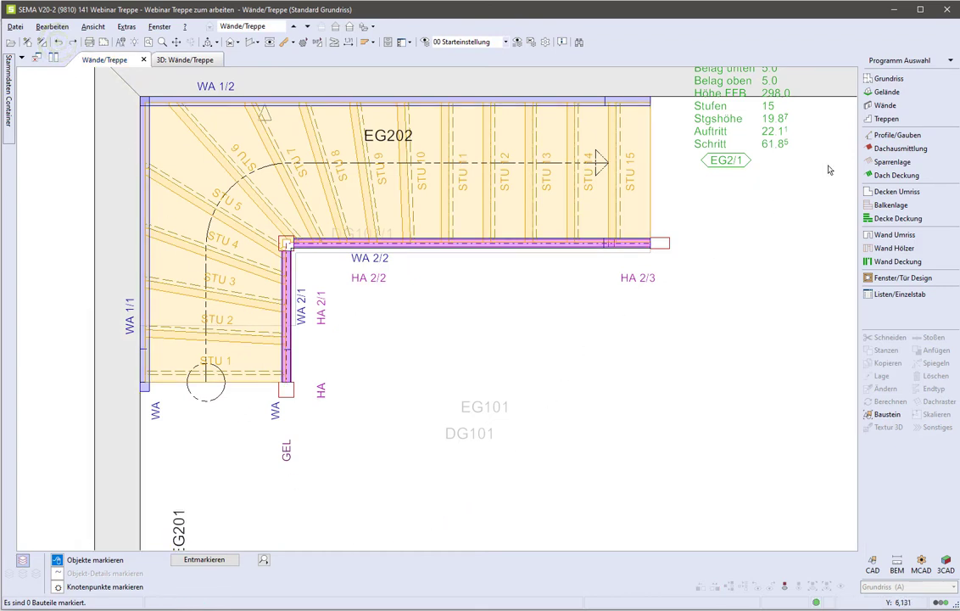
Start a new railing infill using glass grooved into handrail, stringer and posts.
click(891, 122)
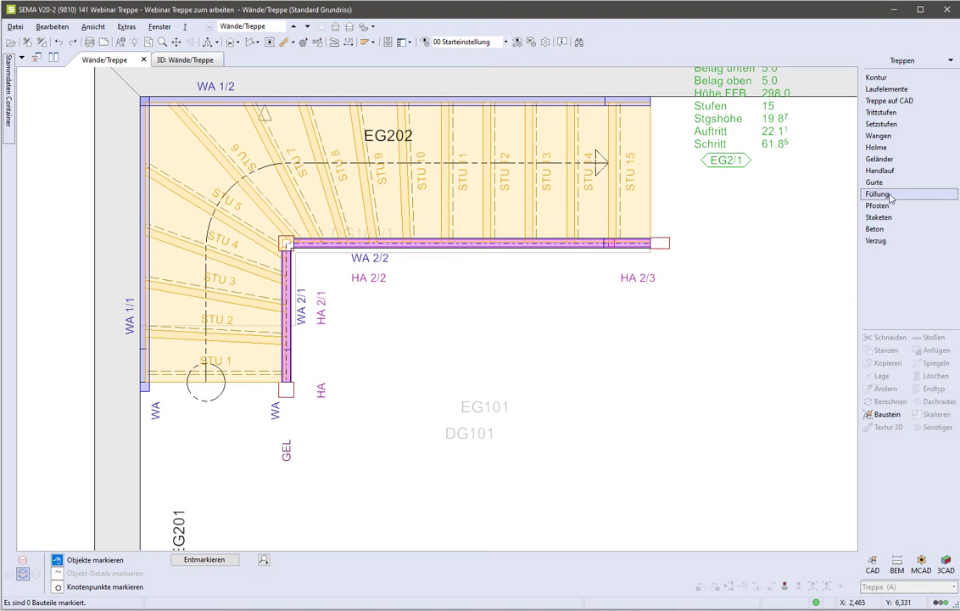
click(897, 200)
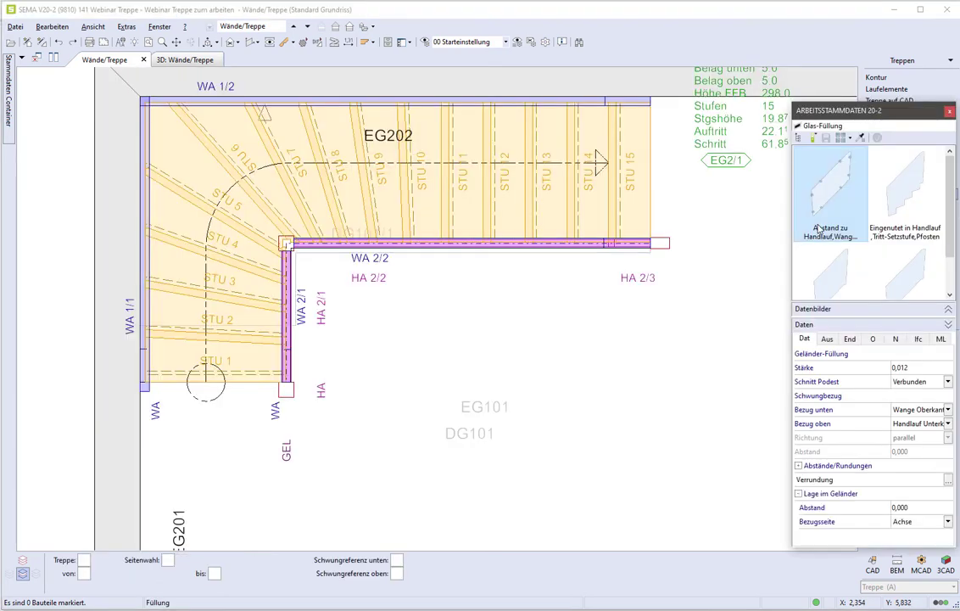
drag(863, 115, 814, 112)
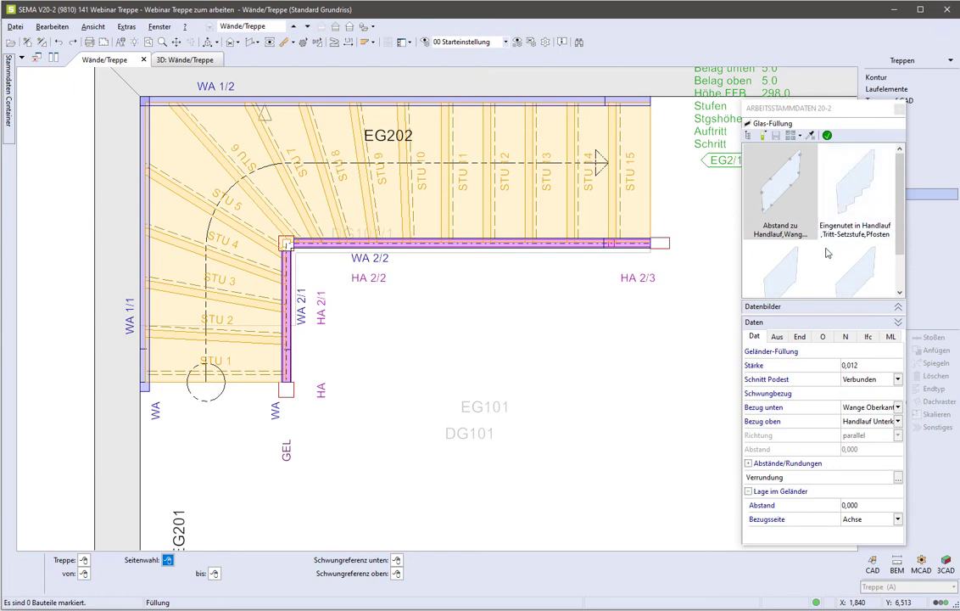
drag(900, 225, 905, 264)
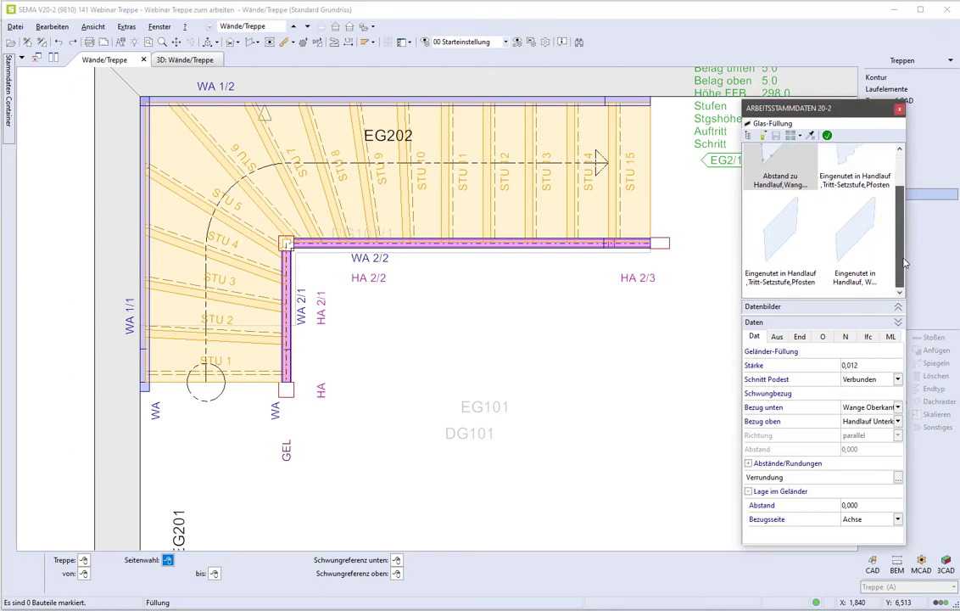
click(859, 247)
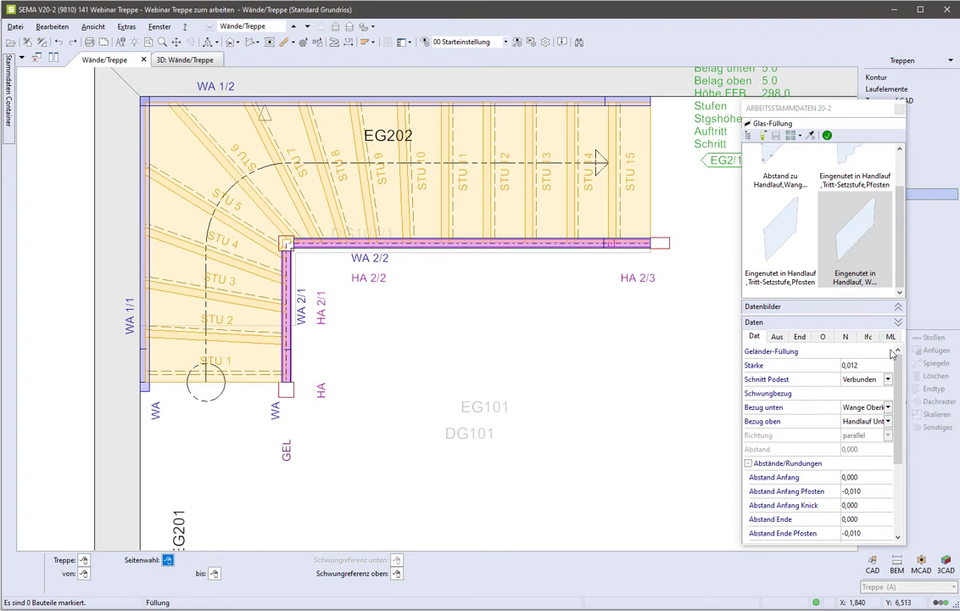
drag(898, 373, 897, 422)
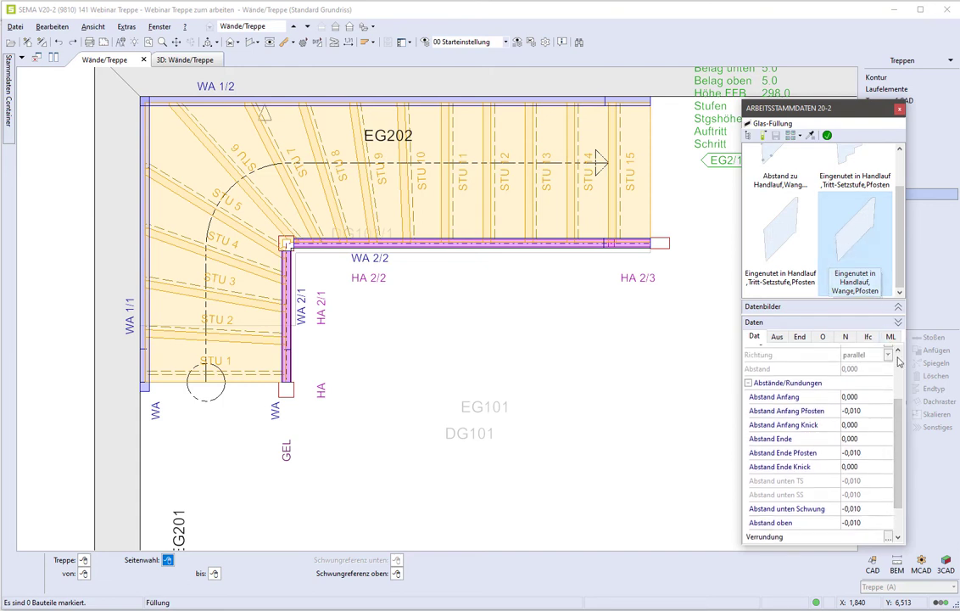
drag(899, 428, 899, 452)
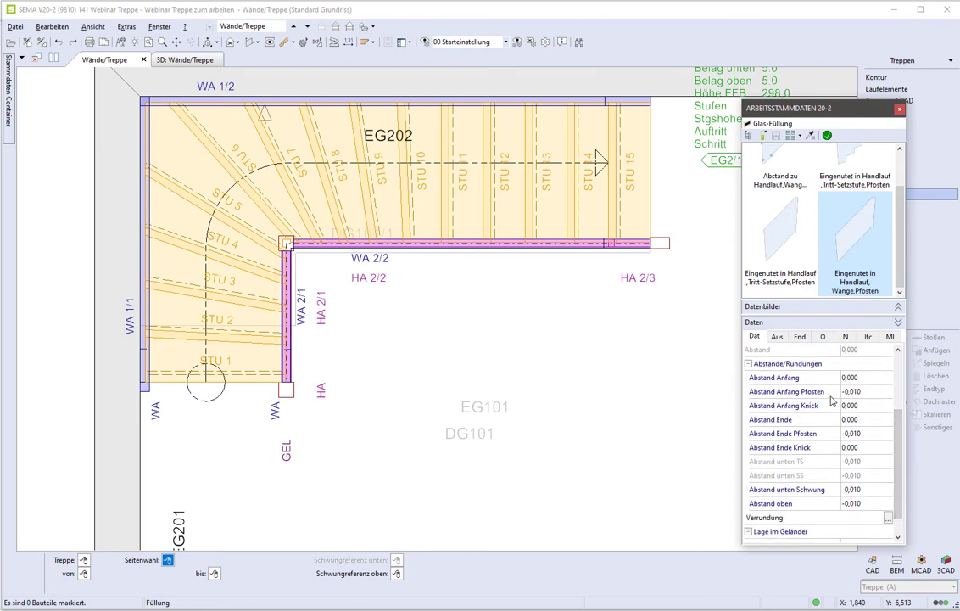
Set start and end post clearances to -0,015 and lower curve clearance to -0,020.
click(865, 391)
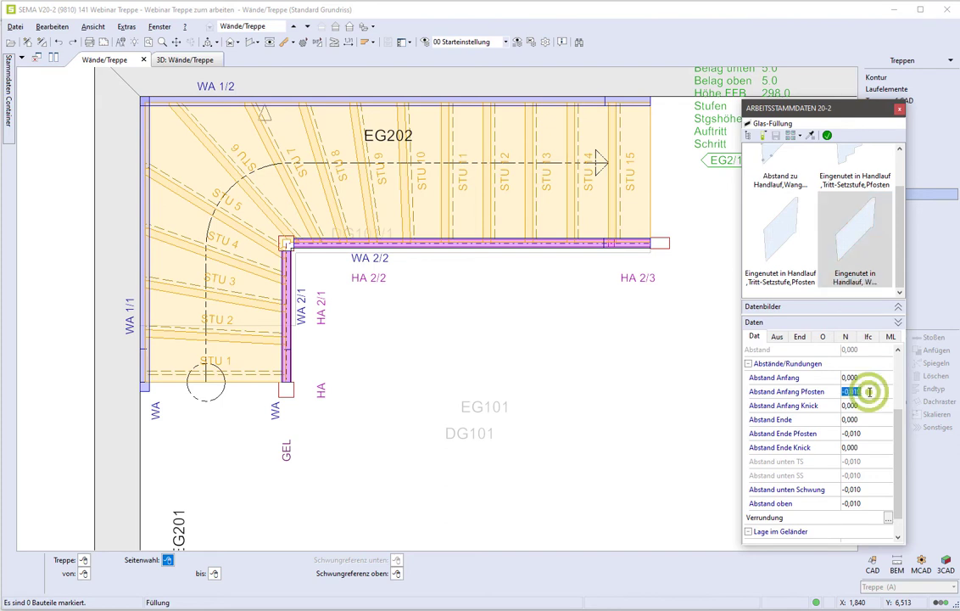
text(-)
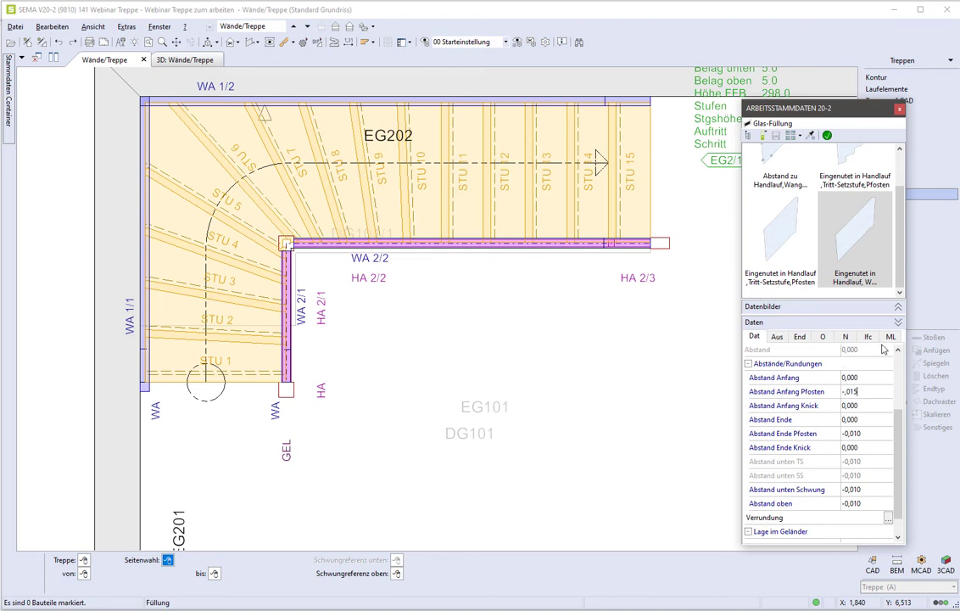
key(Tab)
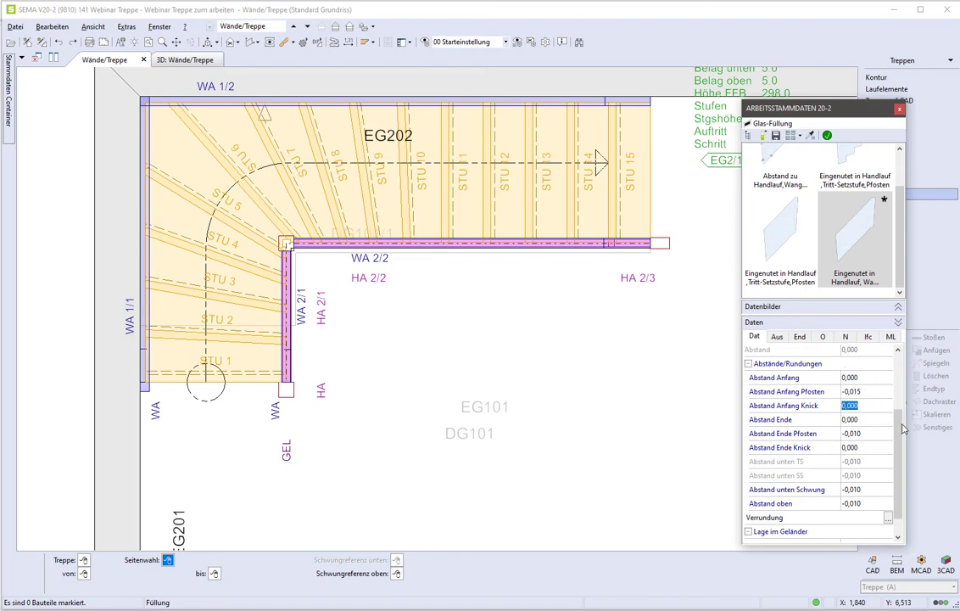
mouse_move(898, 421)
mouse_down()
mouse_move(898, 437)
mouse_move(783, 446)
mouse_up()
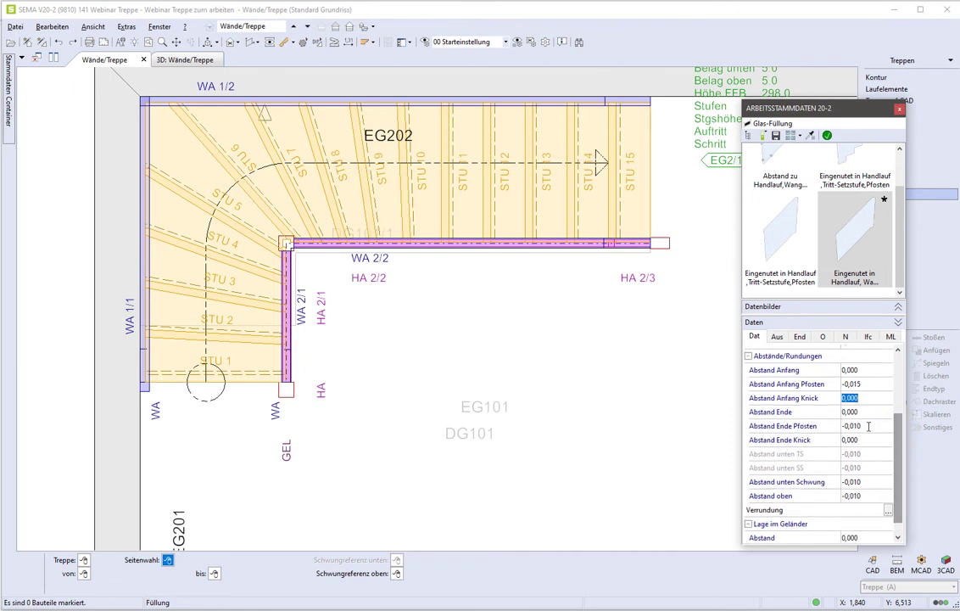
click(867, 425)
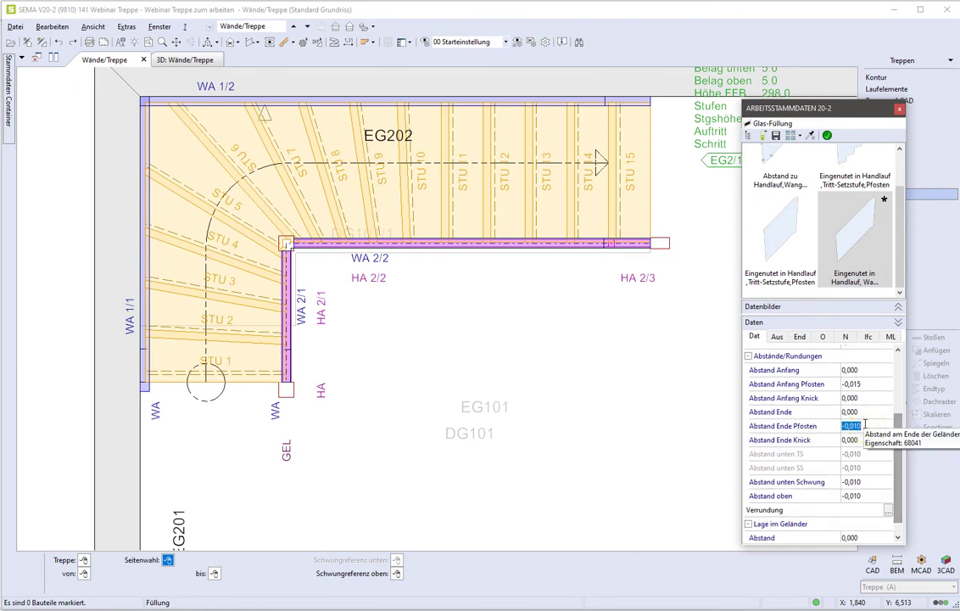
text(-)
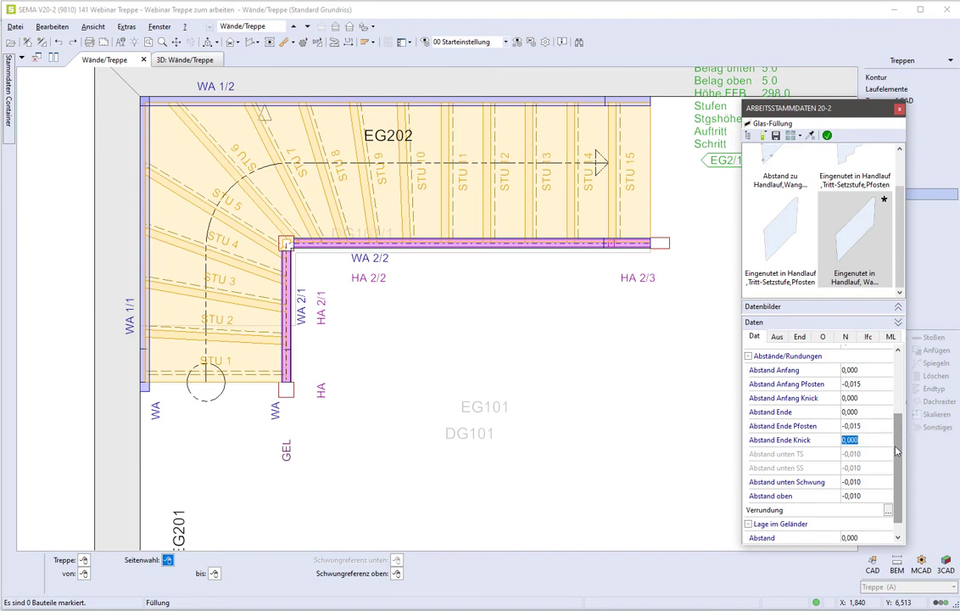
drag(900, 446, 903, 462)
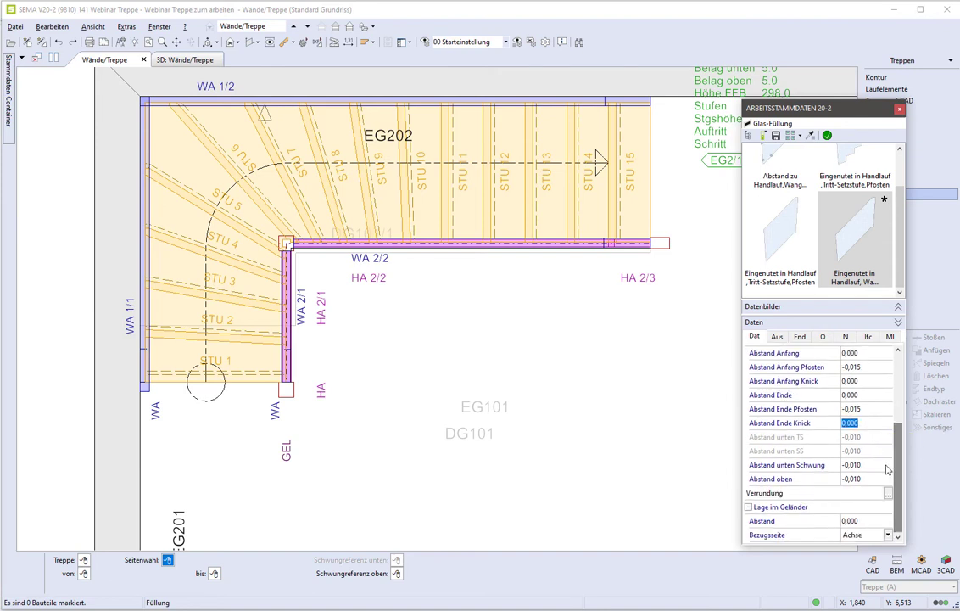
click(877, 465)
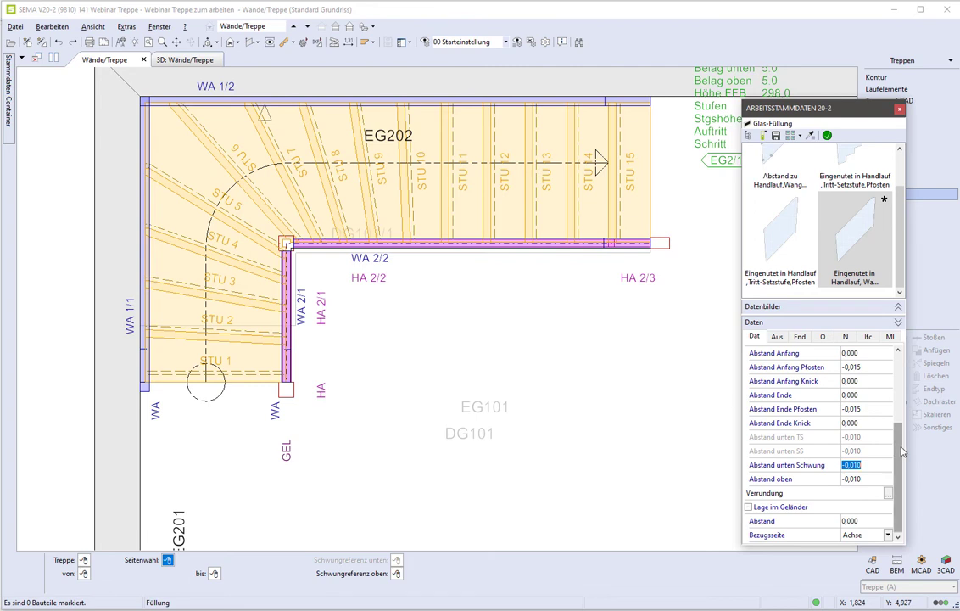
drag(896, 446, 872, 414)
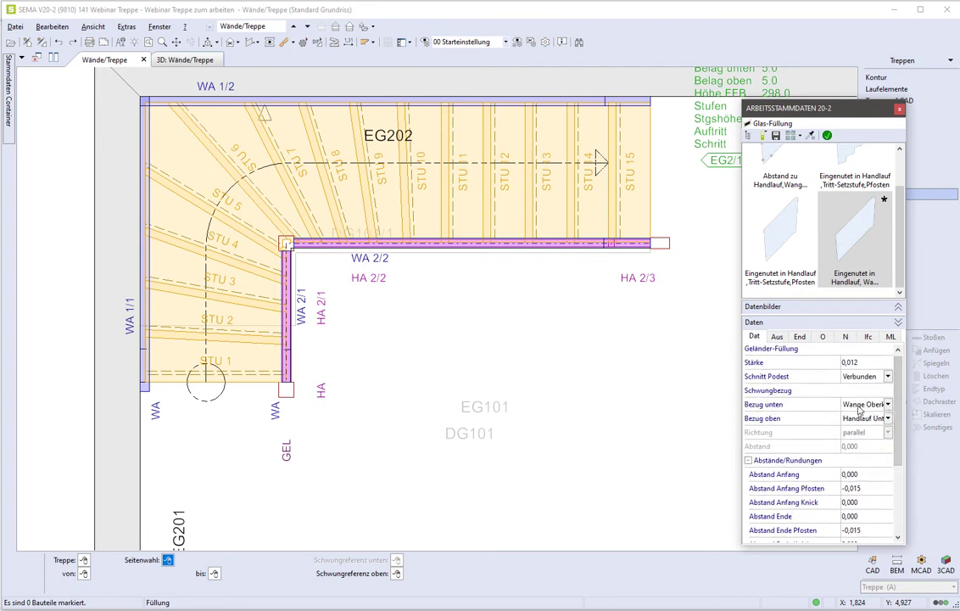
mouse_move(861, 404)
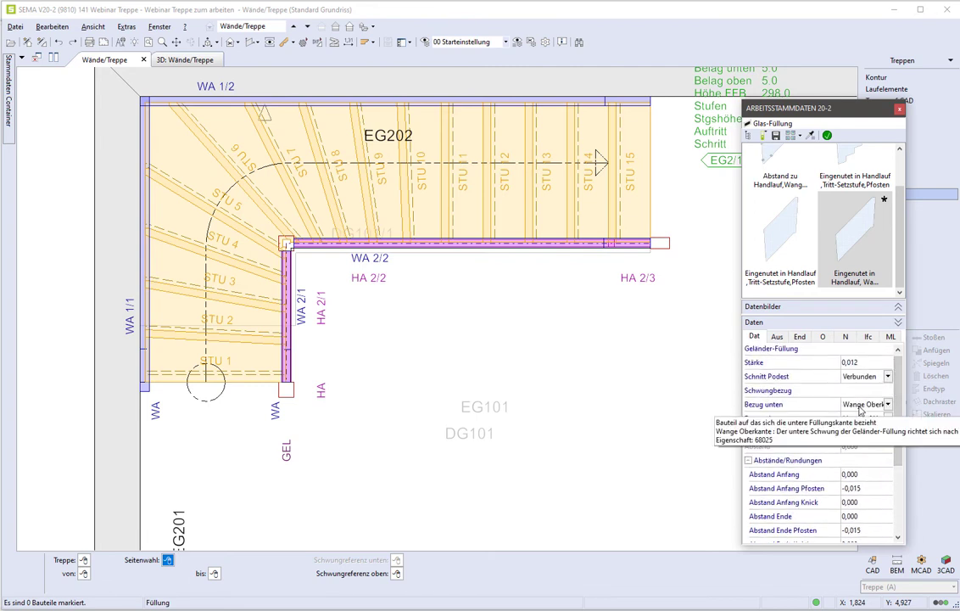
drag(897, 399, 903, 473)
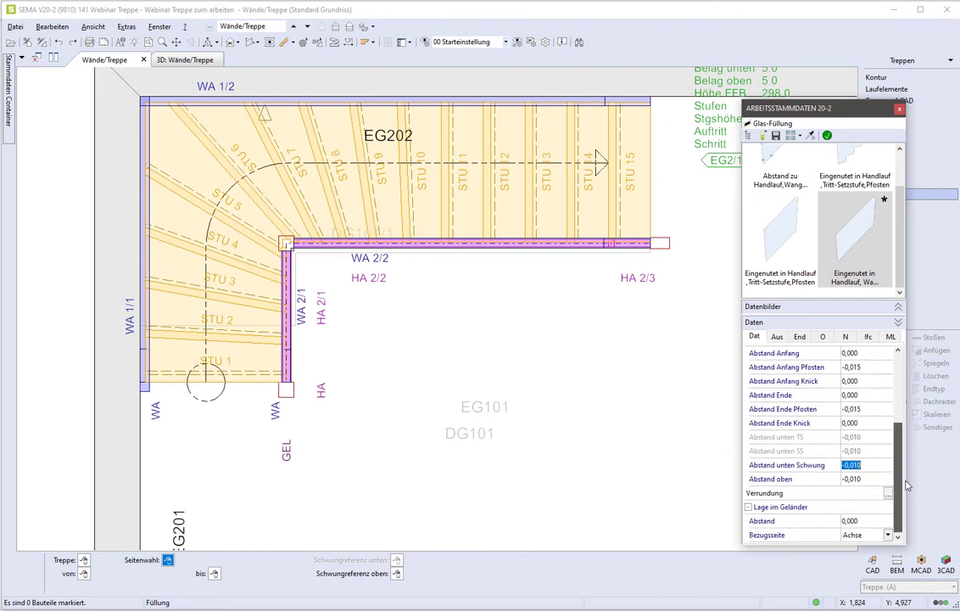
click(855, 464)
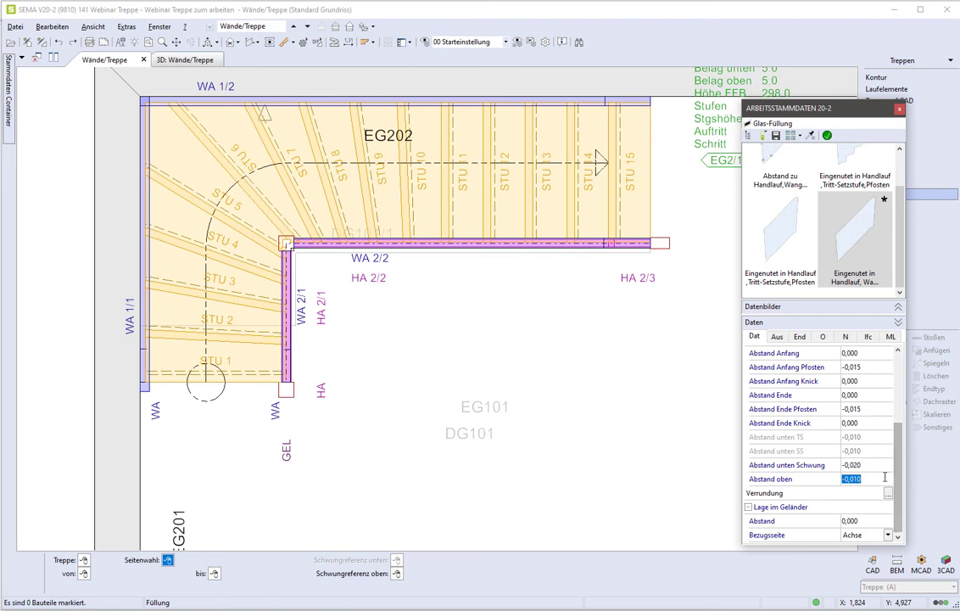
click(828, 135)
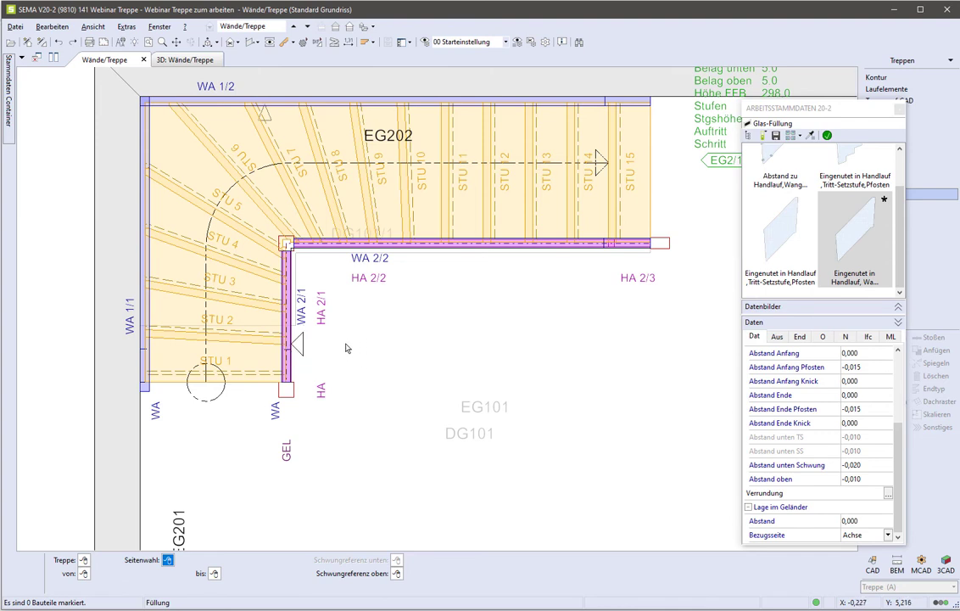
Place glass infill FU 2/1 along wall WA 2/1 and inspect it in 3D.
click(286, 347)
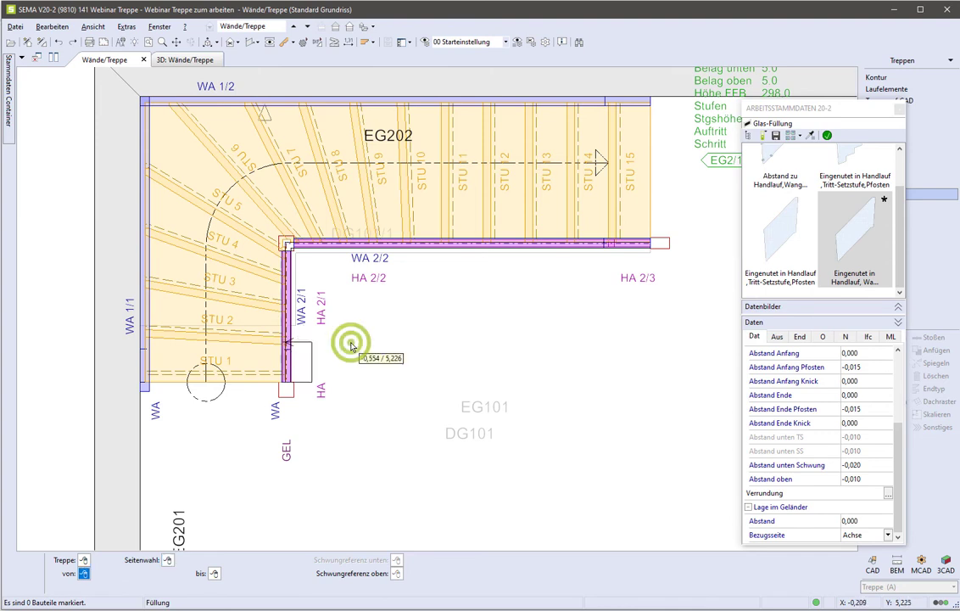
click(297, 381)
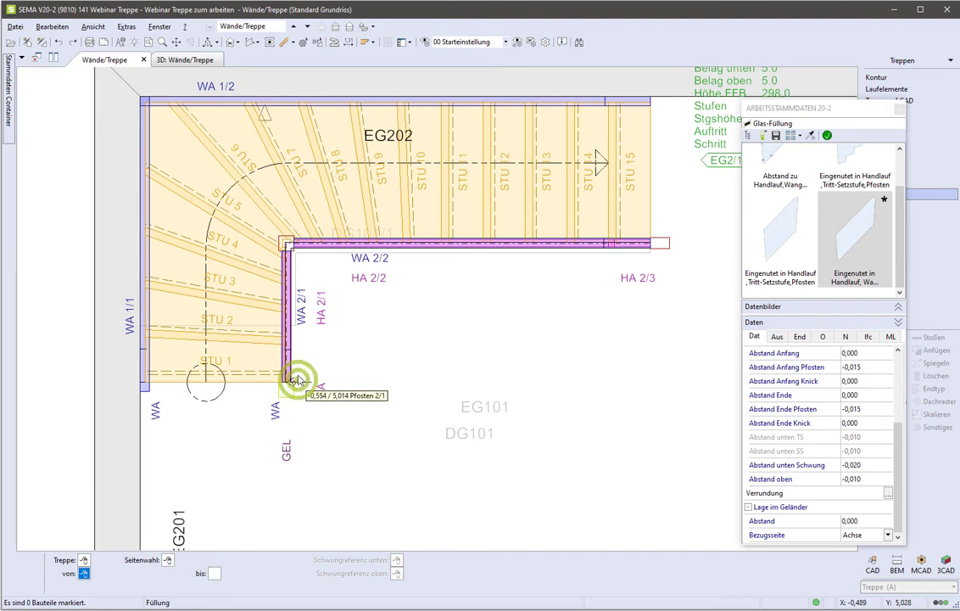
click(292, 255)
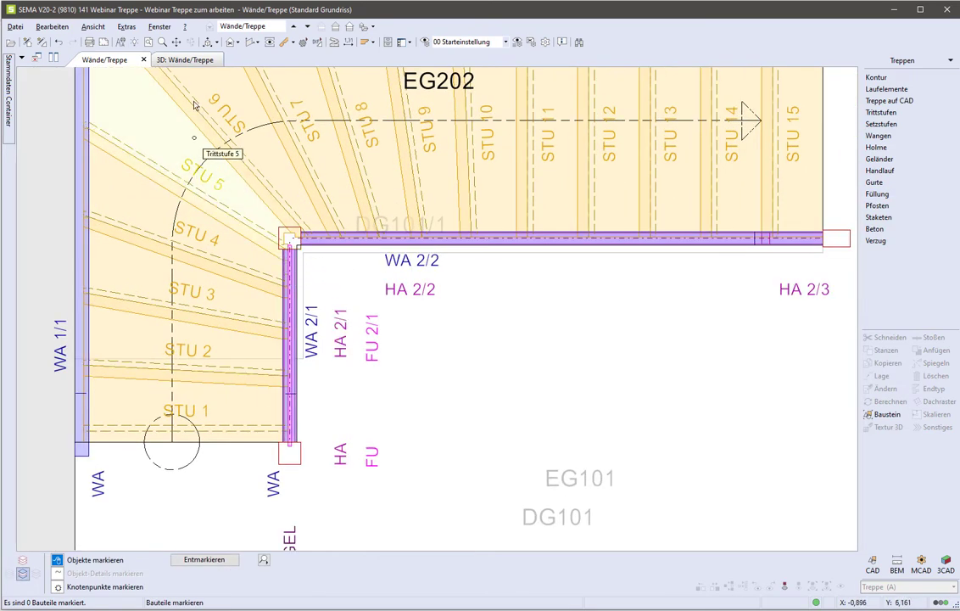
click(185, 60)
scroll(322, 284, up, 3)
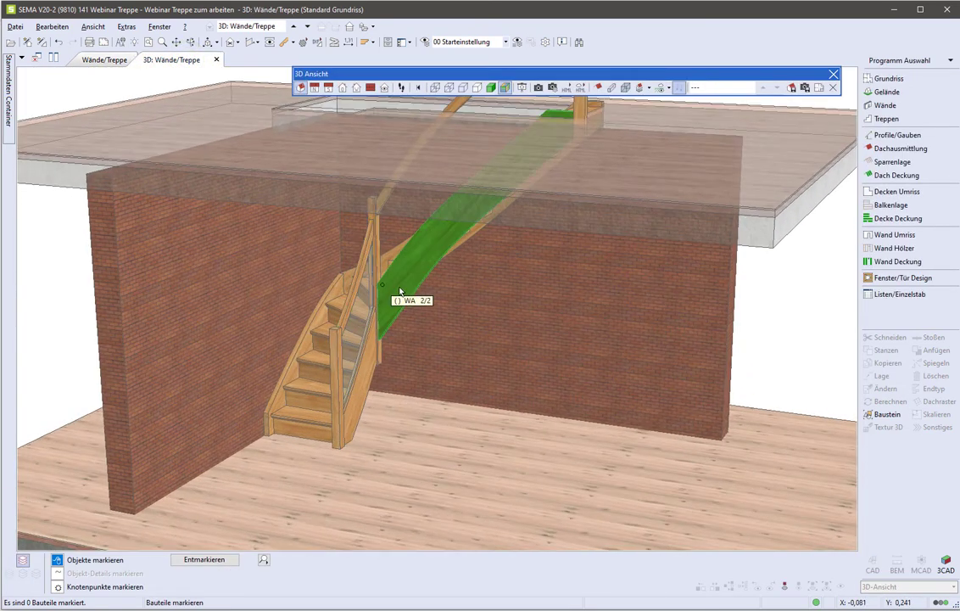
middle_drag(358, 322, 286, 290)
scroll(286, 289, up, 1)
scroll(297, 289, up, 2)
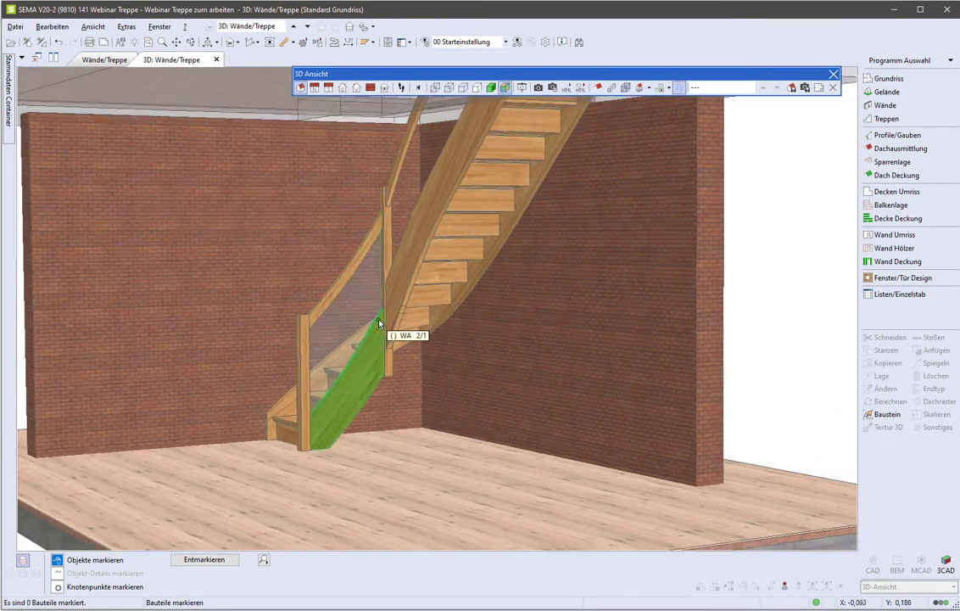
scroll(306, 284, up, 2)
scroll(325, 282, up, 2)
scroll(325, 282, down, 5)
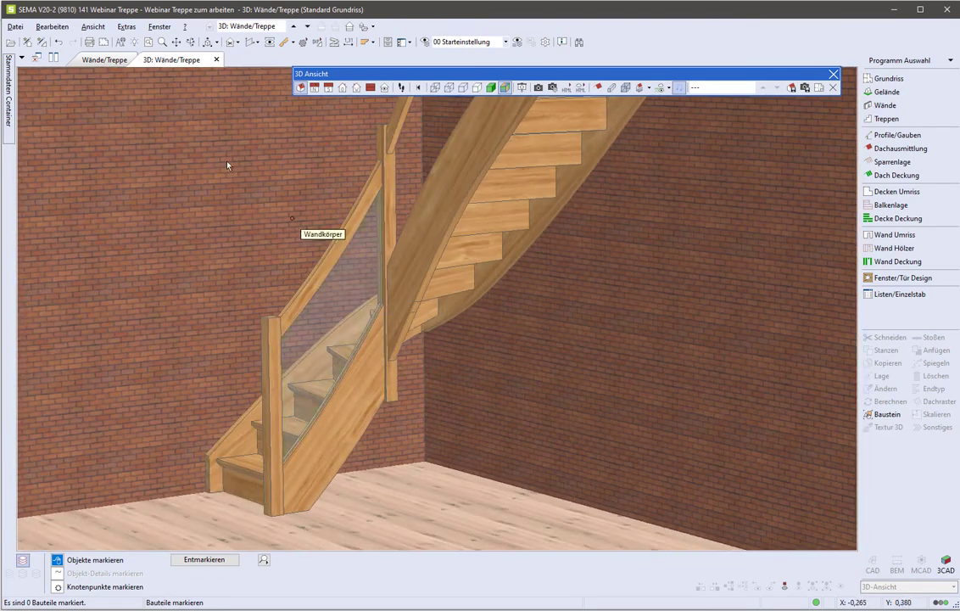
Place second glass infill FU 2/2 from the corner post to Pfosten 2/3 and view both in 3D.
click(104, 59)
click(57, 44)
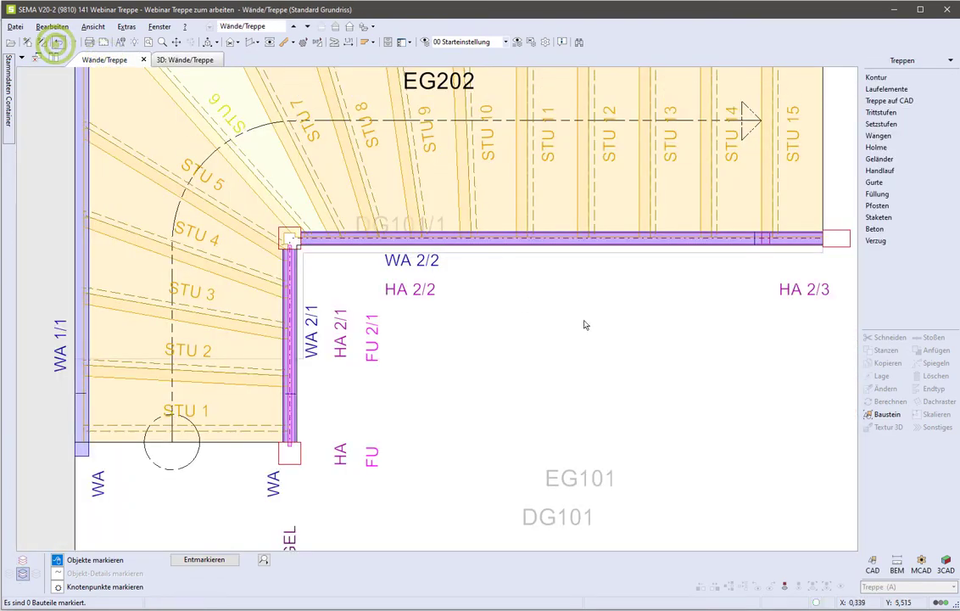
click(876, 194)
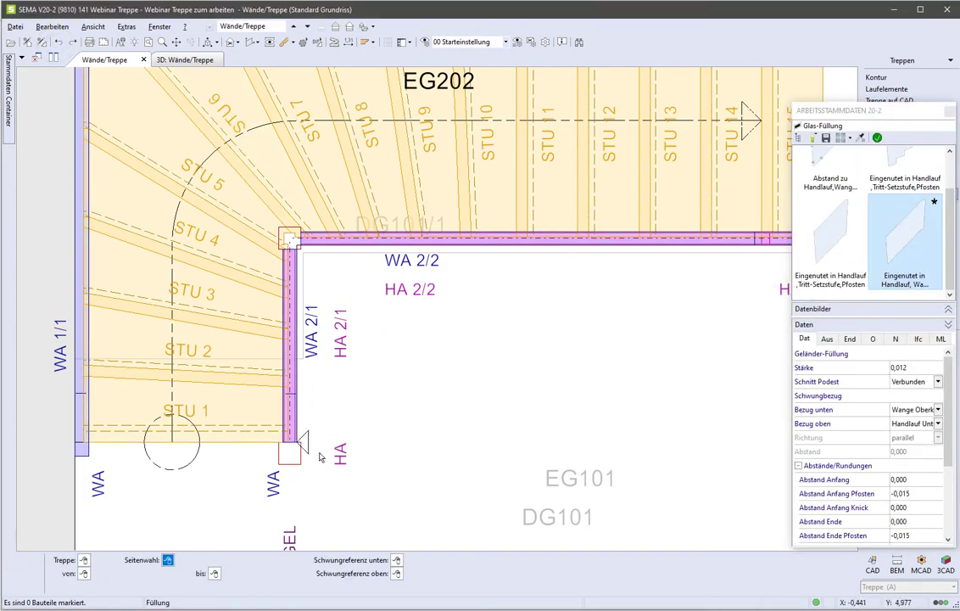
click(290, 393)
scroll(518, 361, down, 1)
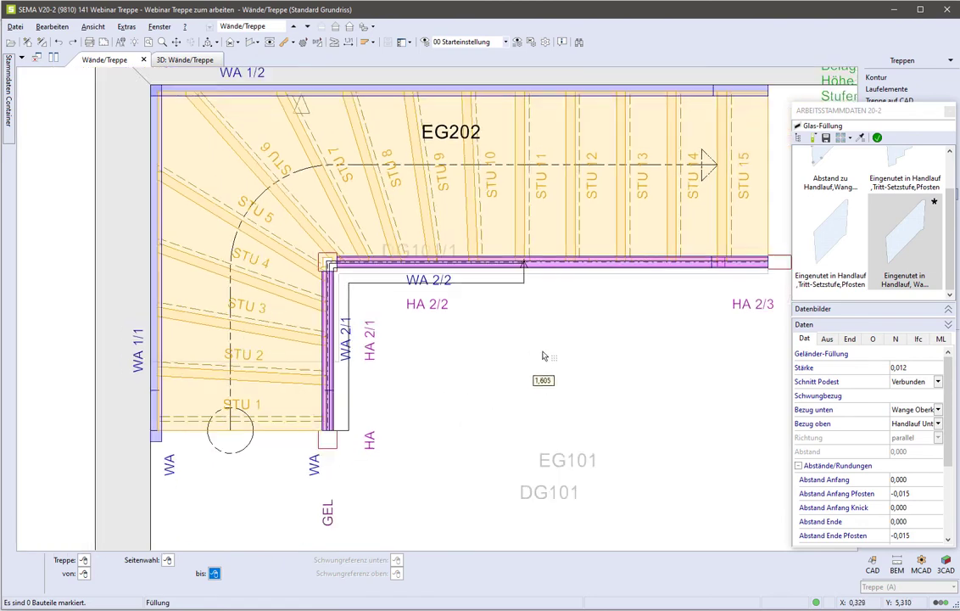
scroll(469, 347, up, 1)
scroll(553, 347, down, 1)
click(670, 278)
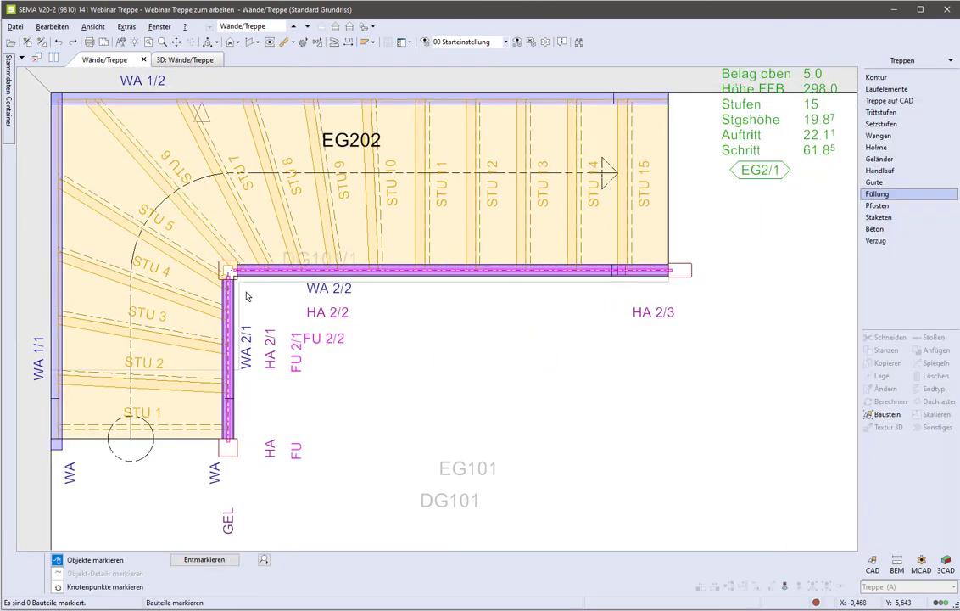
scroll(229, 269, up, 1)
scroll(228, 271, up, 1)
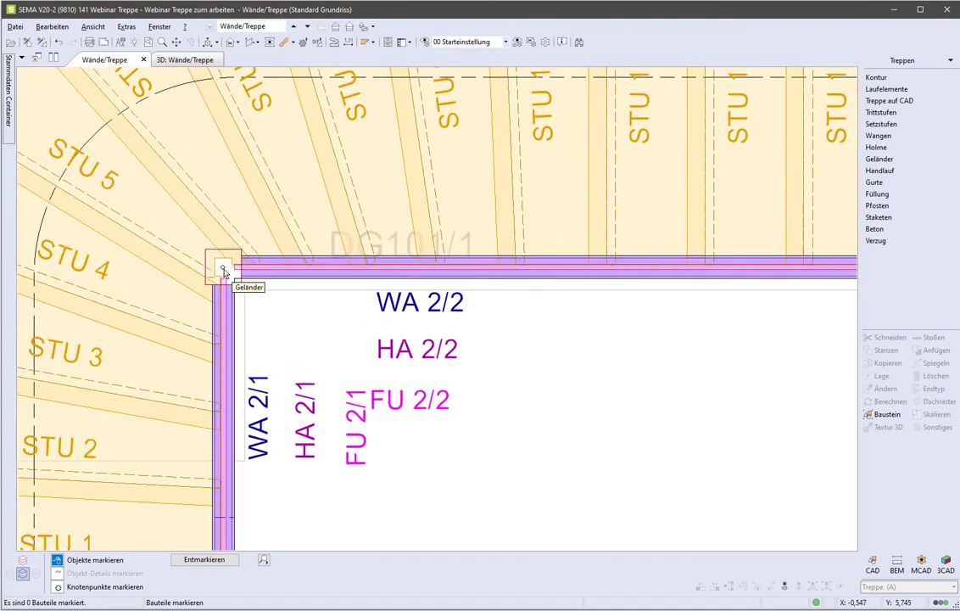
scroll(240, 302, up, 1)
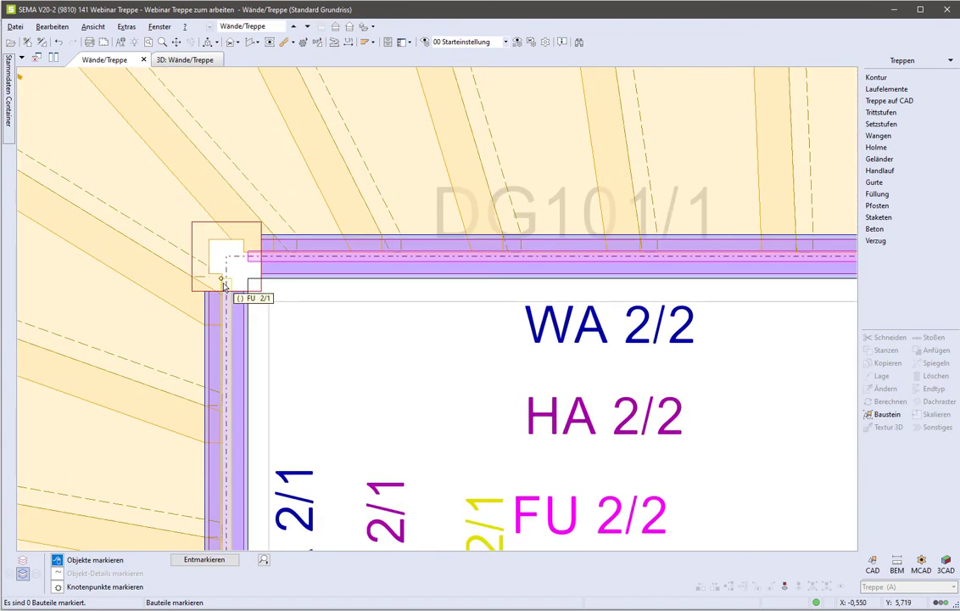
click(187, 60)
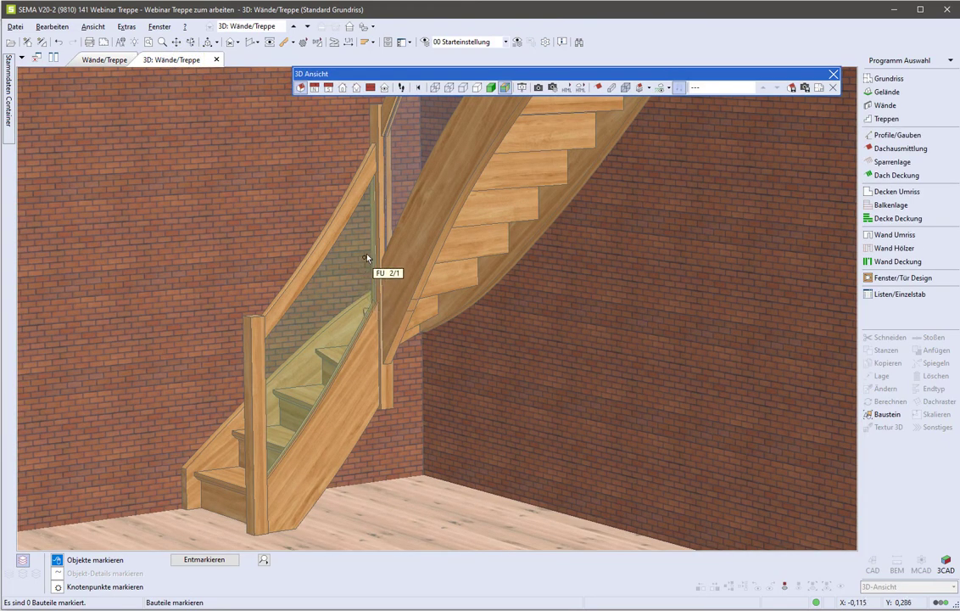
Orbit the 3D staircase to examine the glass railing from several angles.
middle_drag(362, 253, 333, 243)
click(89, 61)
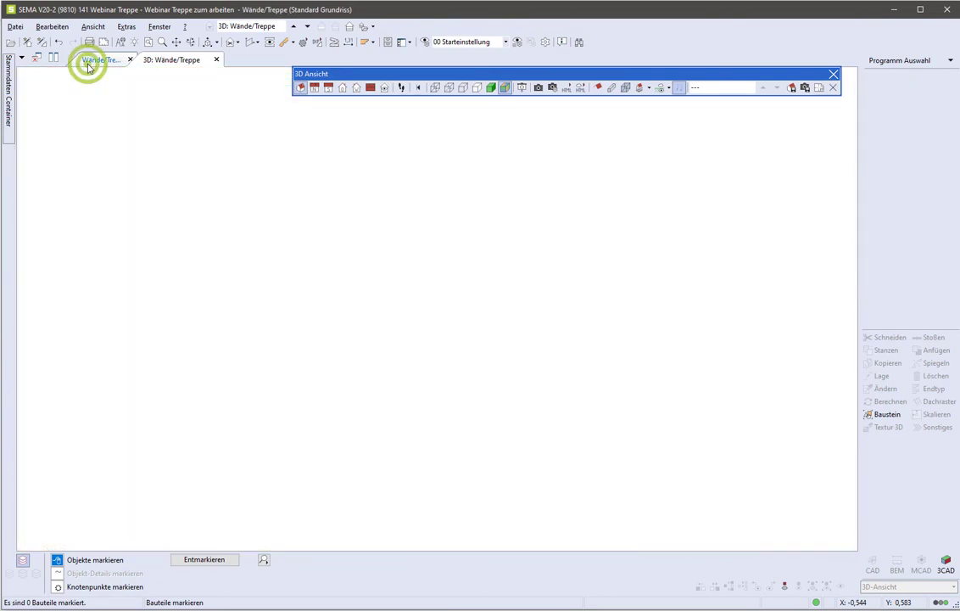
click(174, 61)
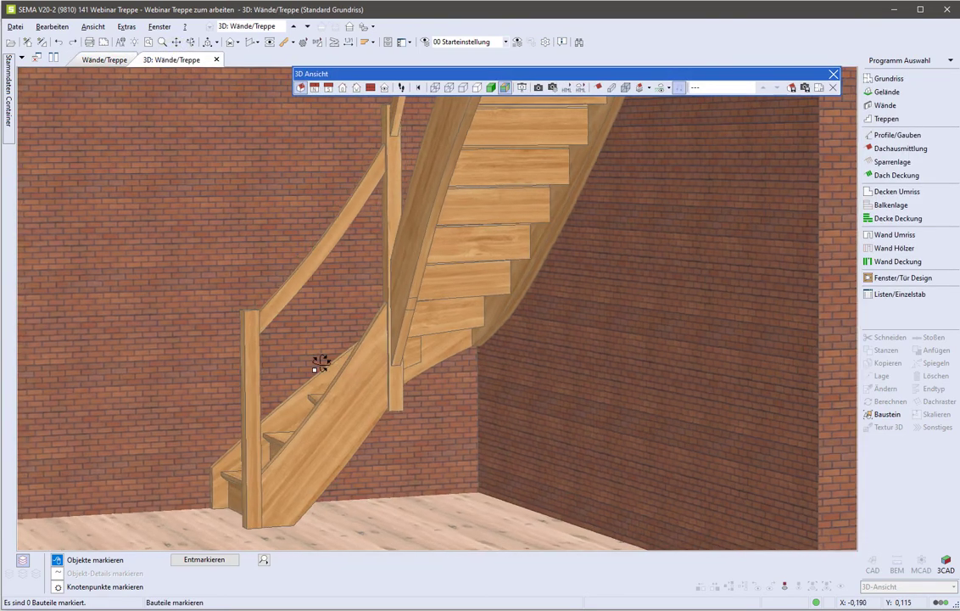
middle_drag(316, 371, 310, 386)
click(89, 61)
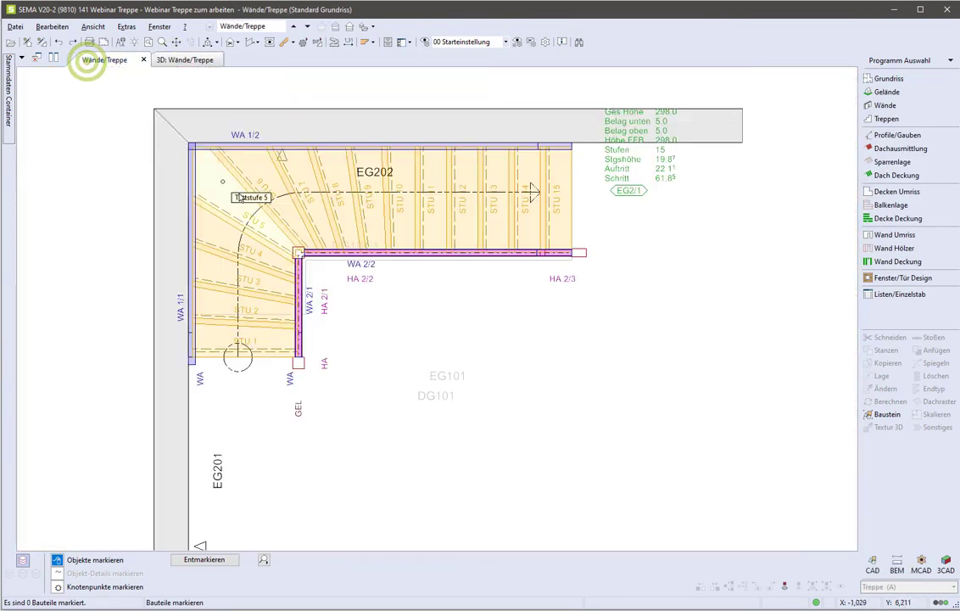
click(176, 61)
mouse_move(312, 253)
middle_down()
mouse_move(315, 300)
mouse_move(274, 279)
mouse_move(307, 416)
middle_up()
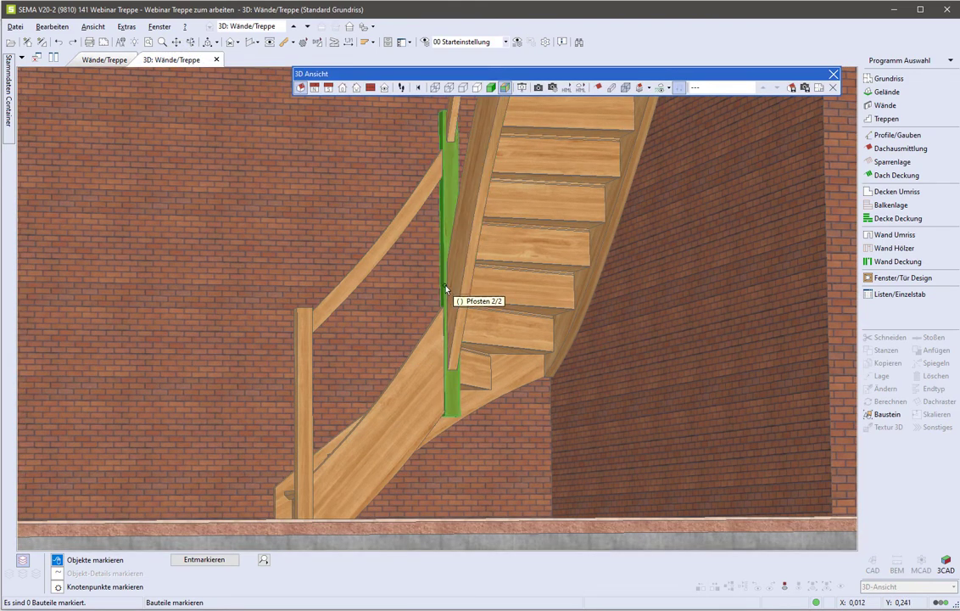
mouse_move(449, 274)
middle_down()
mouse_move(456, 265)
mouse_move(465, 285)
middle_up()
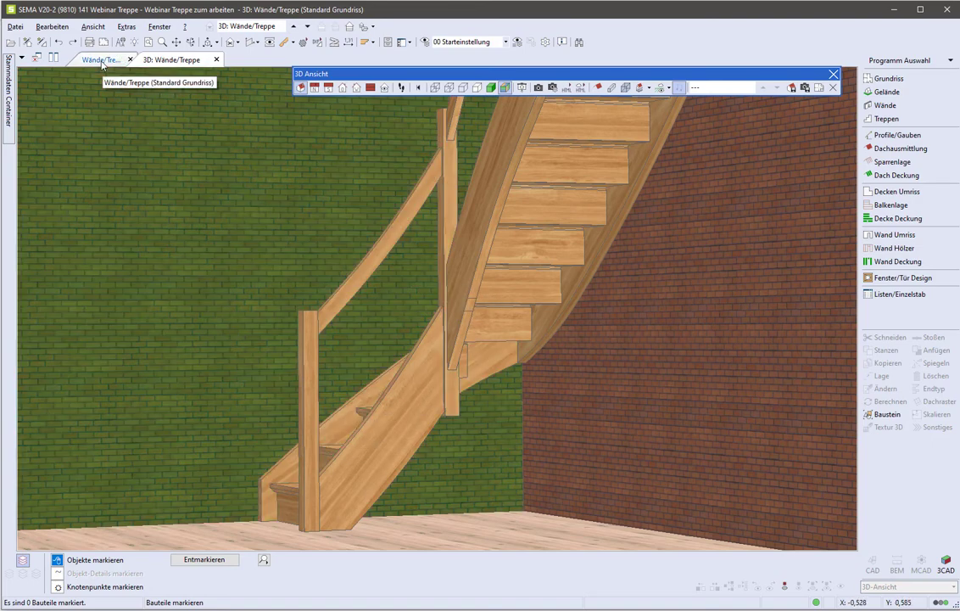
Return to the Wände/Treppe floor plan and bring up the Treppen component list.
click(102, 61)
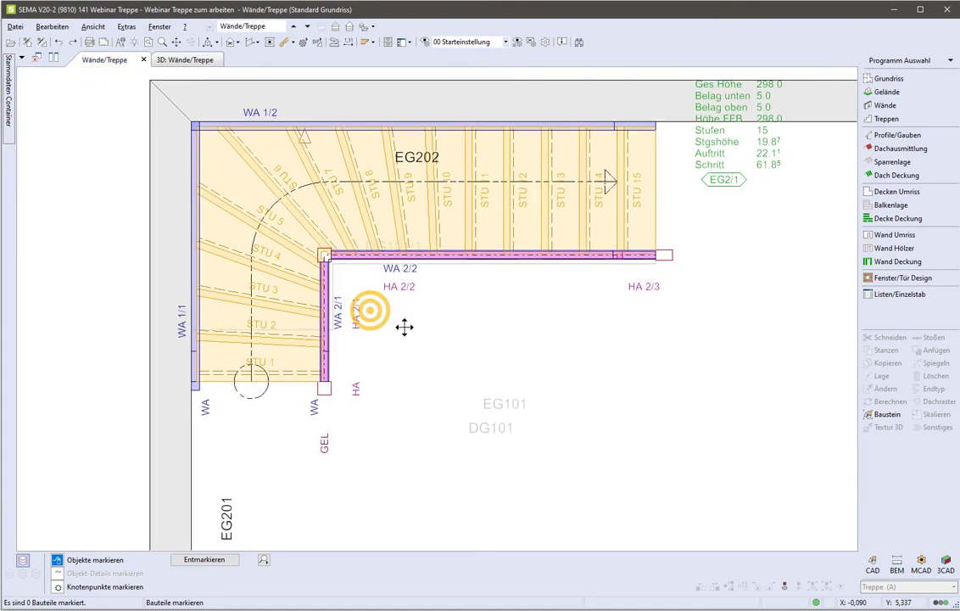
scroll(340, 323, up, 2)
middle_drag(340, 360, 334, 367)
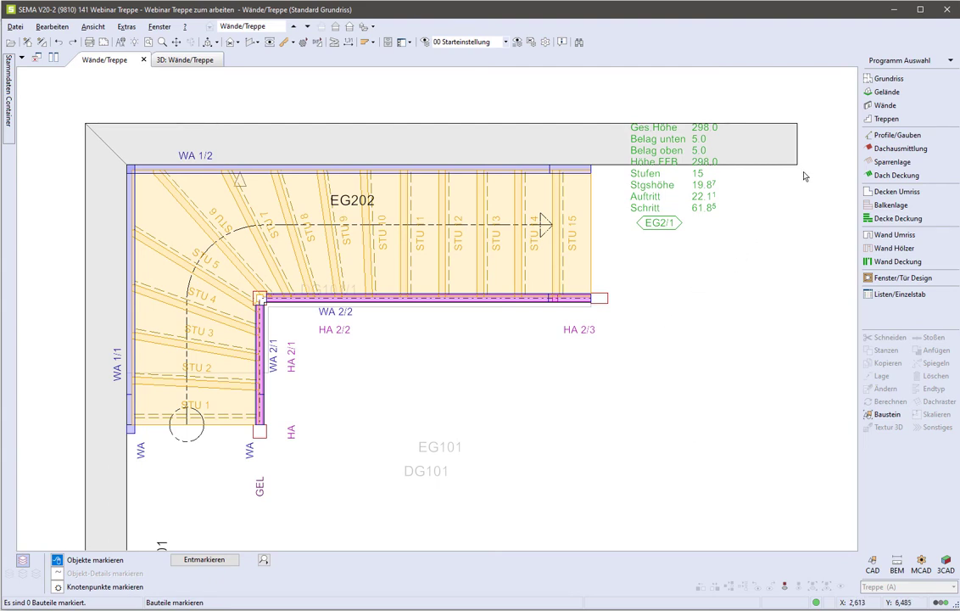
click(883, 119)
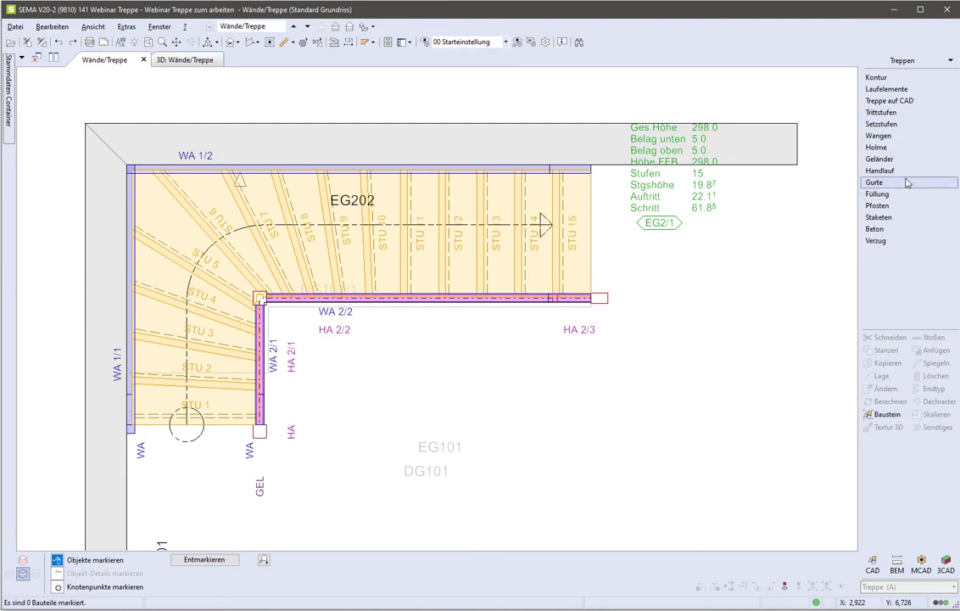
Add 40-80 Schwung belt rails with Schwung unterbrochen and 0,100 offset along the railing.
click(906, 183)
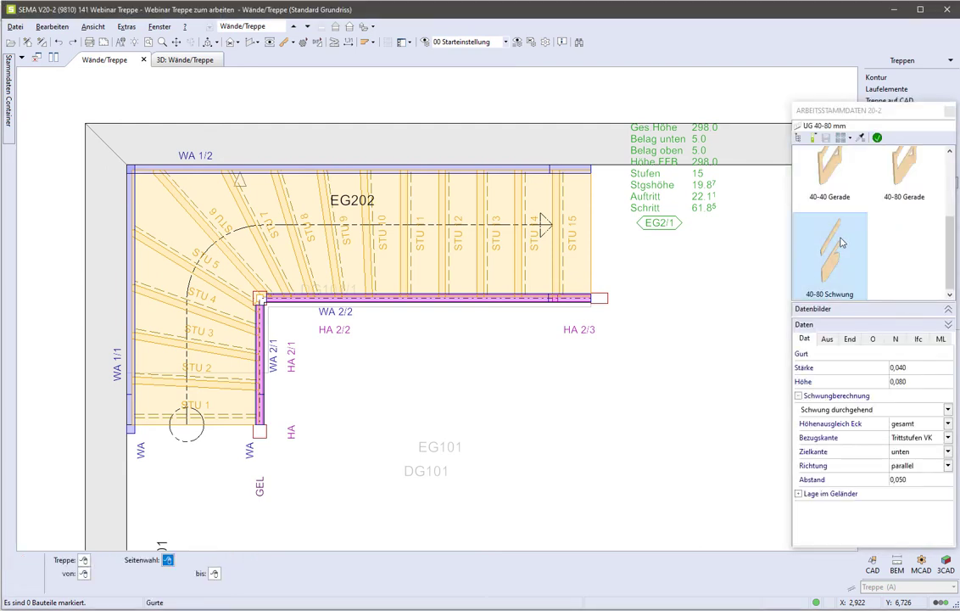
click(902, 409)
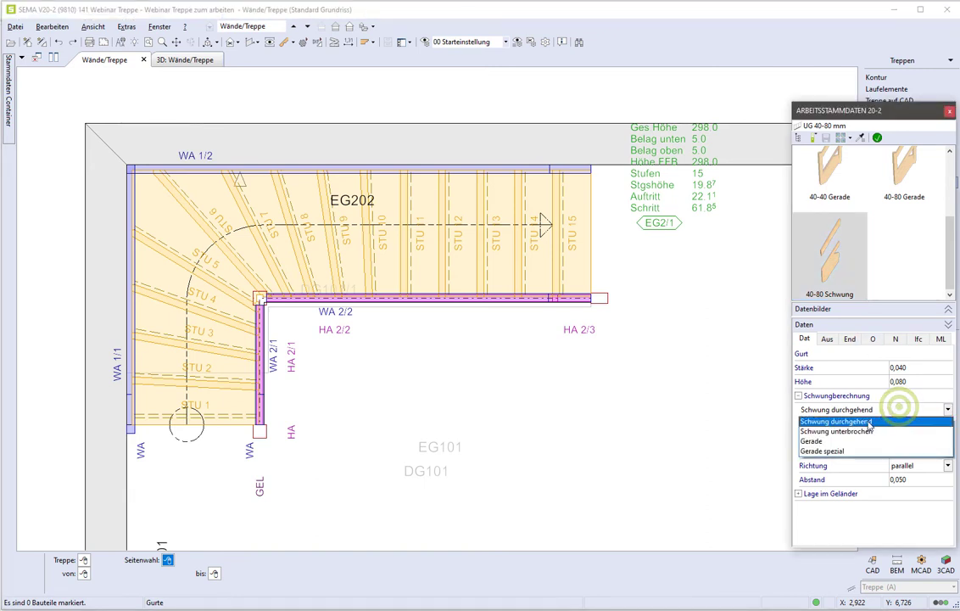
click(868, 425)
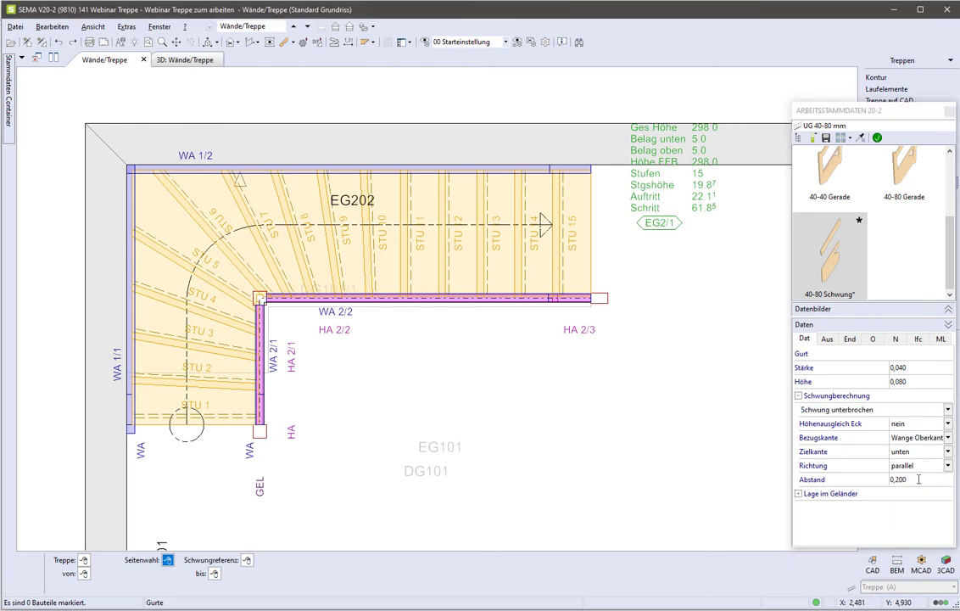
click(916, 479)
text(0,100)
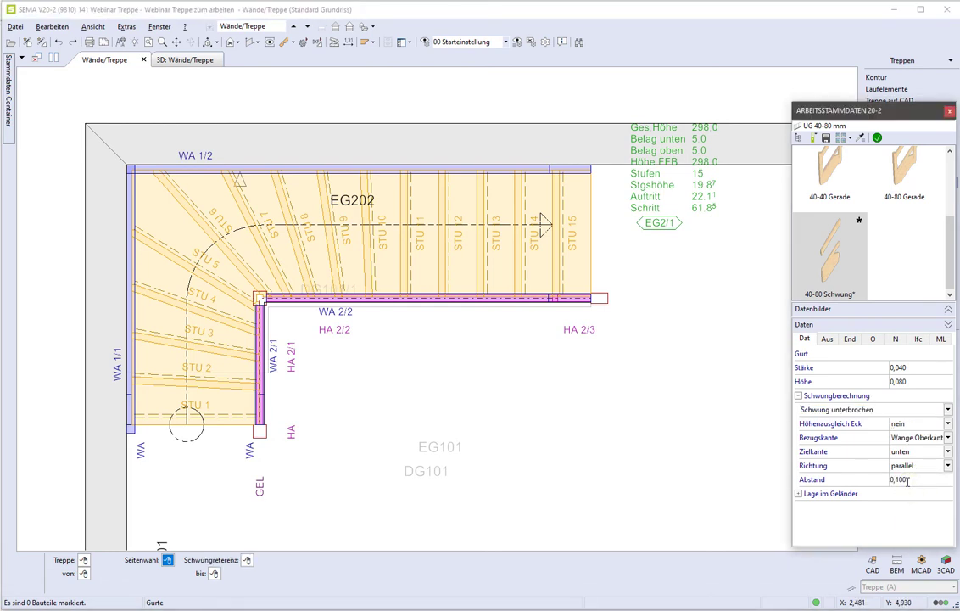
click(356, 445)
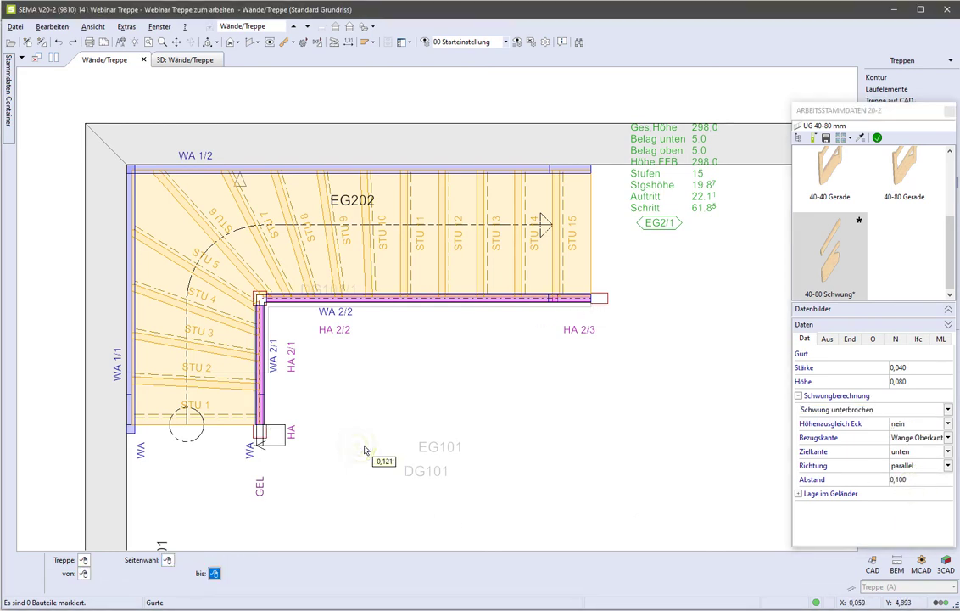
click(364, 450)
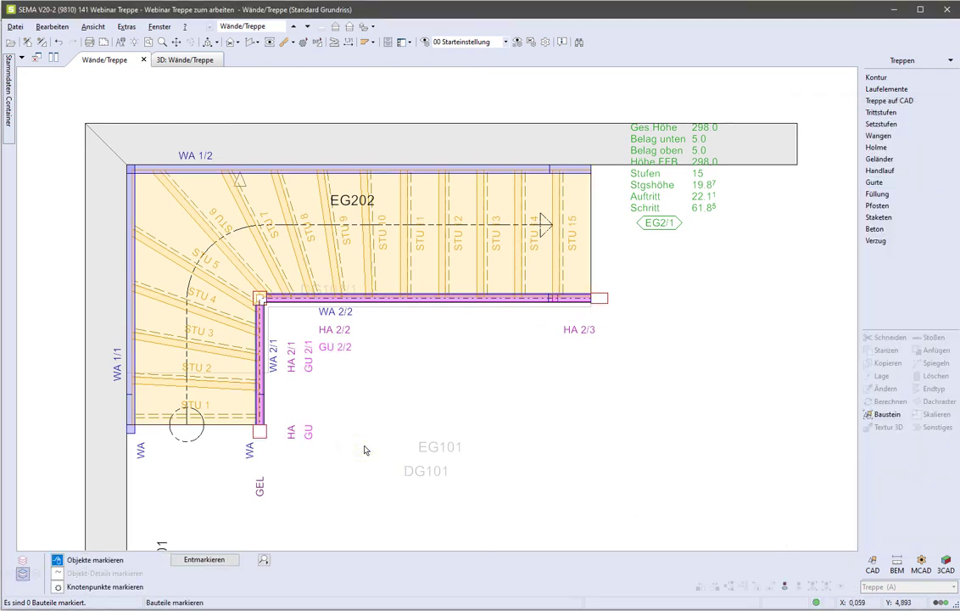
click(185, 64)
Orbit and zoom the 3D view onto the new belt rail, then return to the floor plan.
mouse_move(403, 310)
middle_down()
mouse_move(369, 289)
mouse_move(304, 285)
mouse_move(314, 272)
mouse_move(352, 272)
middle_up()
scroll(369, 289, up, 3)
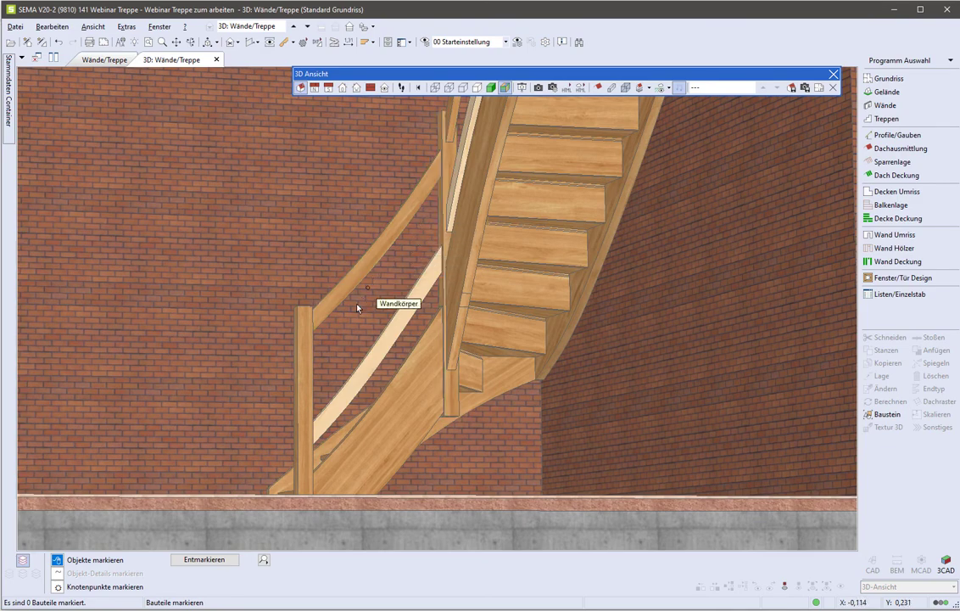
click(346, 337)
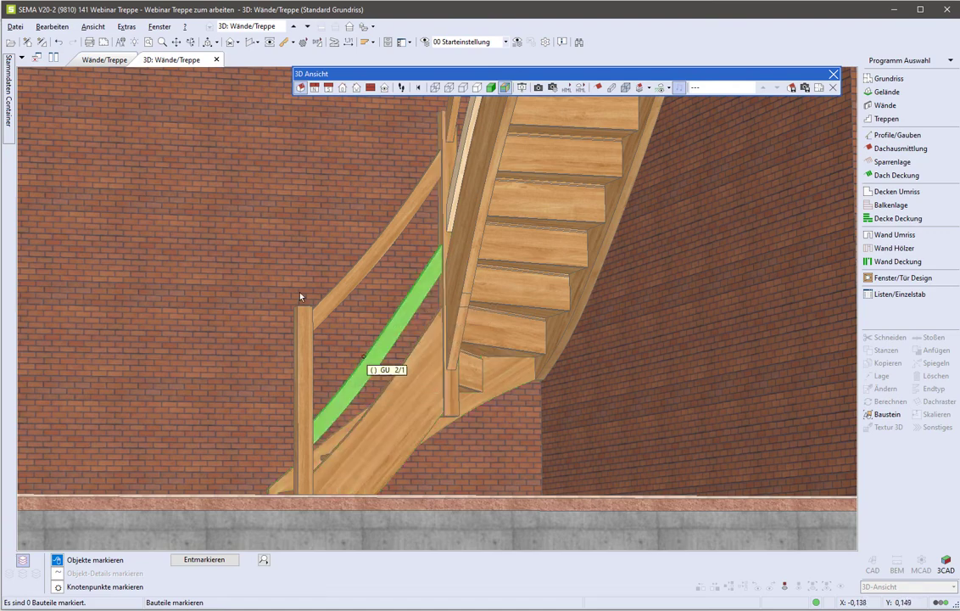
click(104, 59)
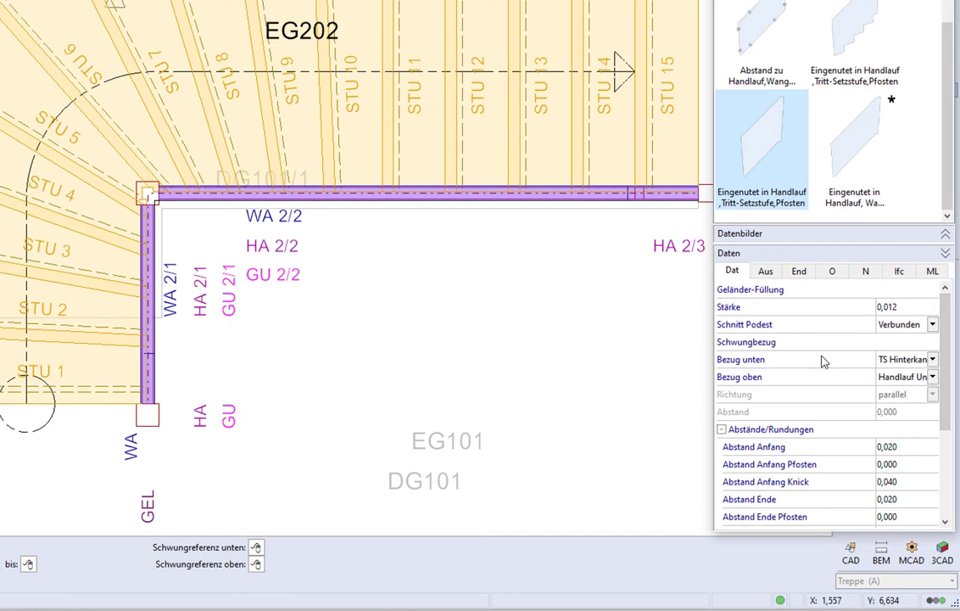
Set the infill's Bezug unten to Gurt Oberkante and Bezug oben to Handlauf Unterkante.
click(929, 360)
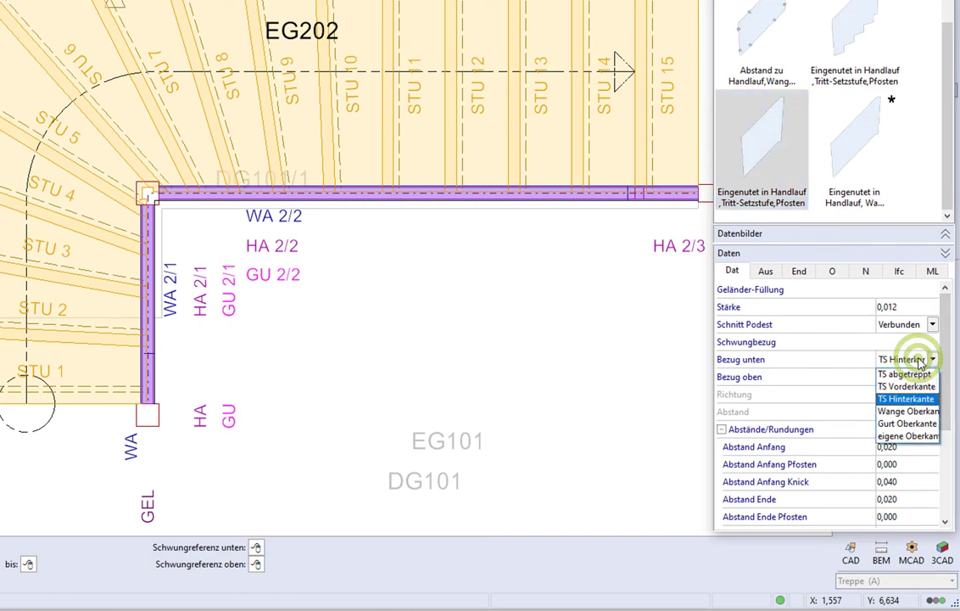
click(915, 423)
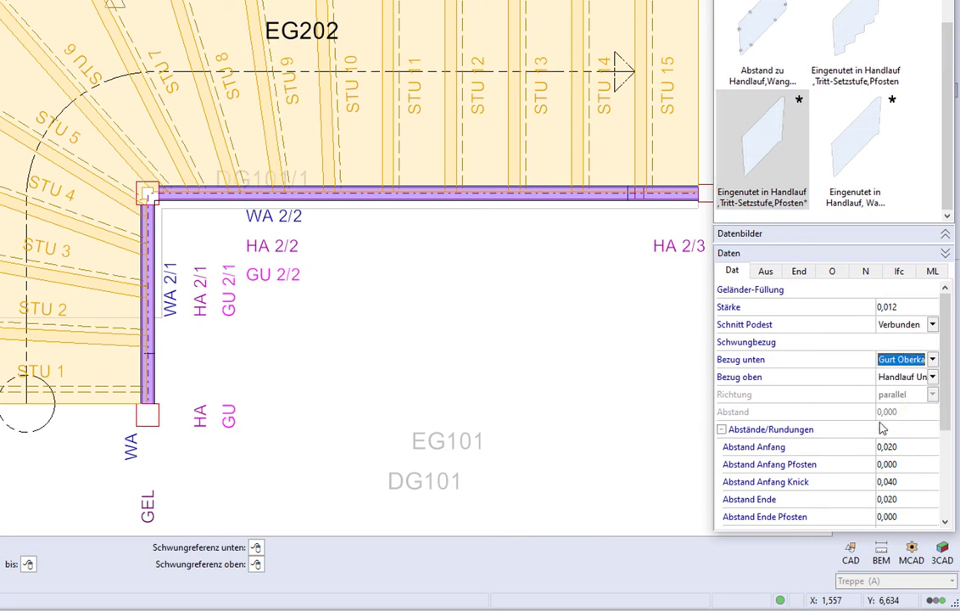
click(903, 378)
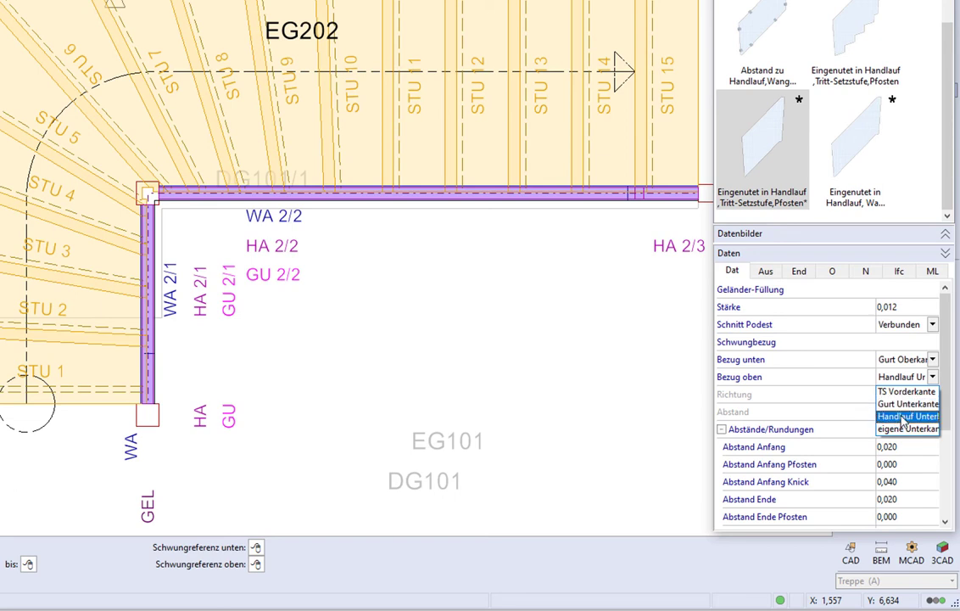
click(903, 418)
drag(941, 382, 944, 435)
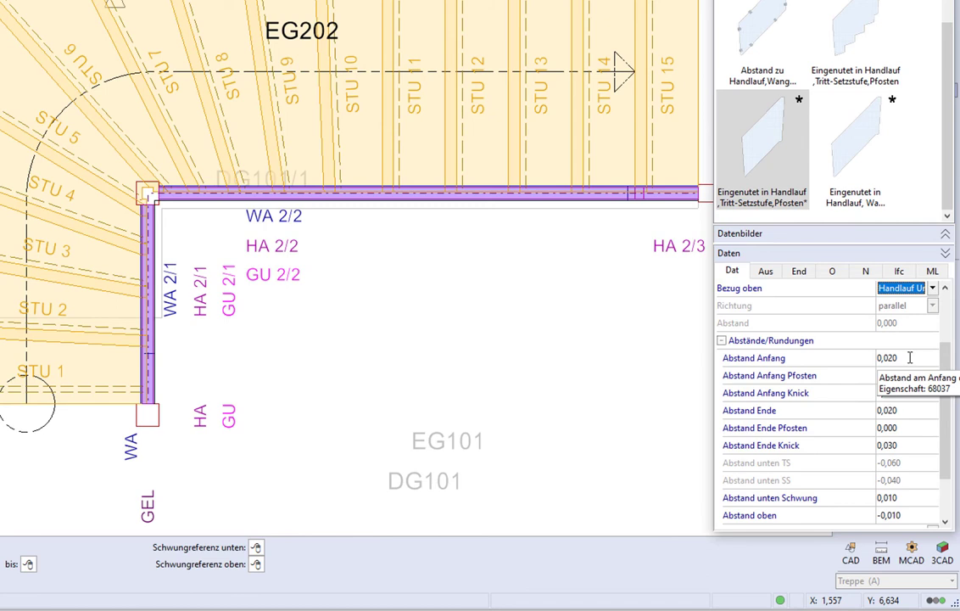
Set the infill's starting post, start bend and end gaps to 0,010.
click(901, 375)
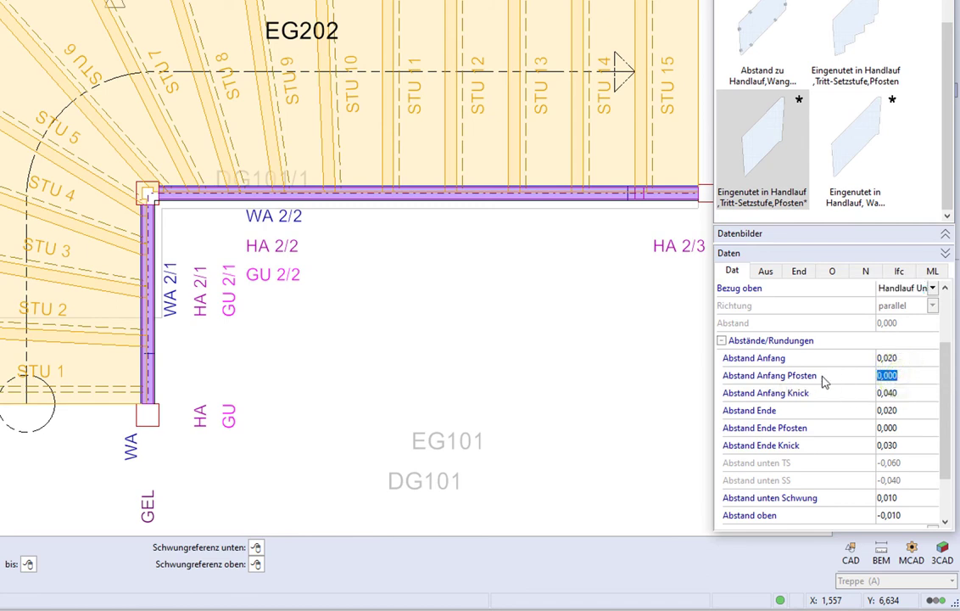
text(,01)
key(Tab)
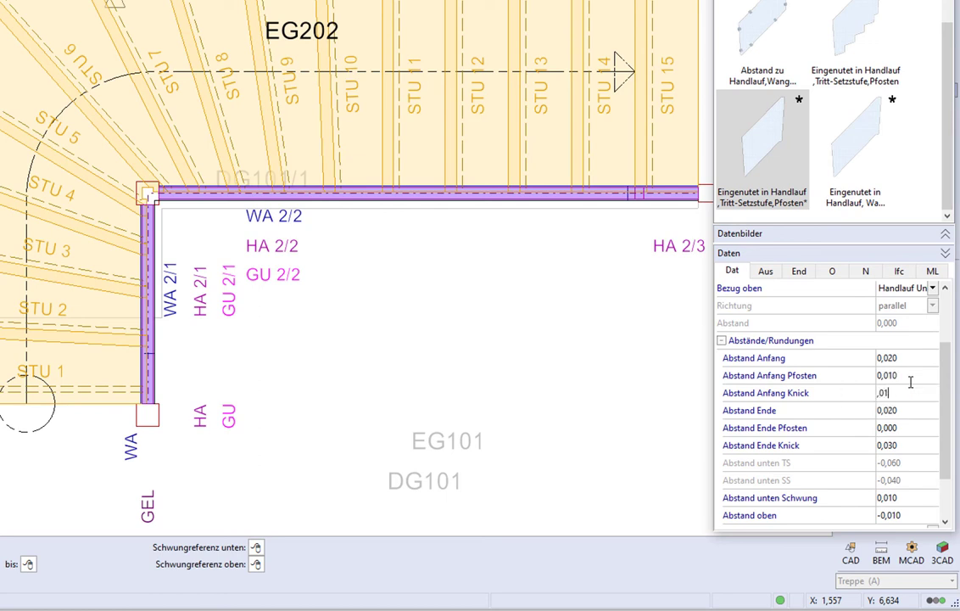
key(Tab)
key(Tab)
text(,)
key(Tab)
key(Tab)
scroll(936, 386, down, 1)
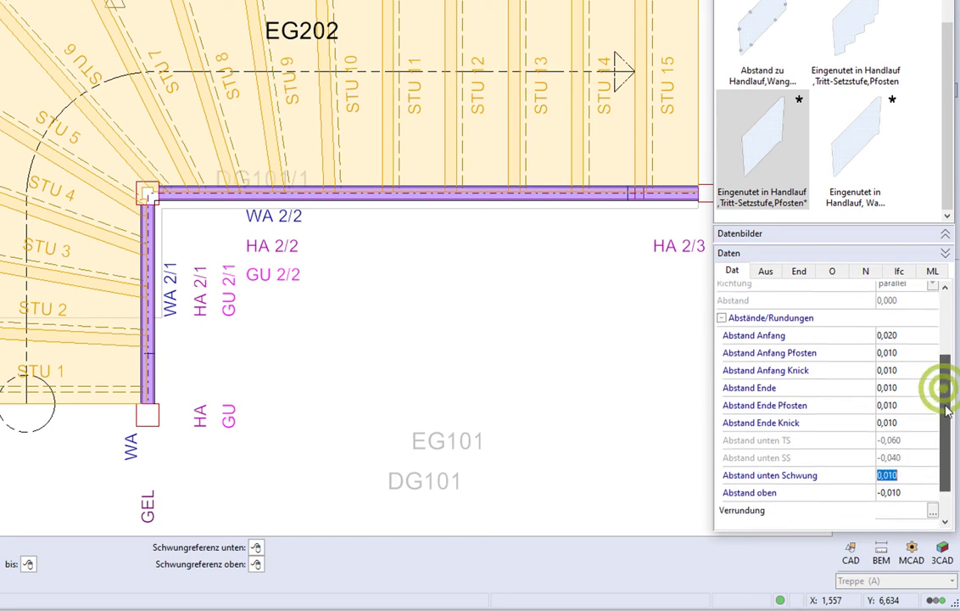
scroll(937, 386, down, 2)
Set the infill's Abstand oben and Abstand Anfang gaps to 0,010.
click(918, 471)
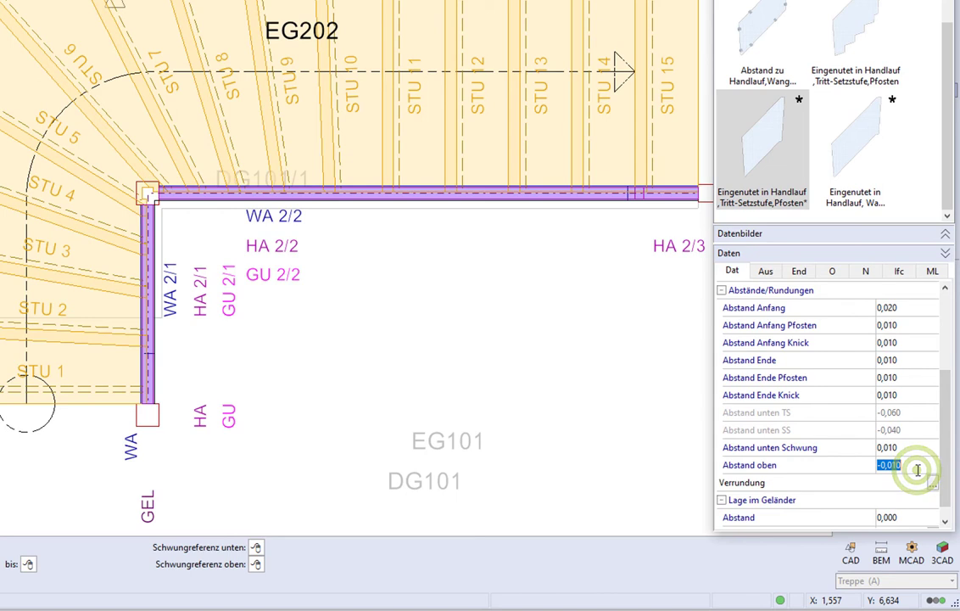
text(,0)
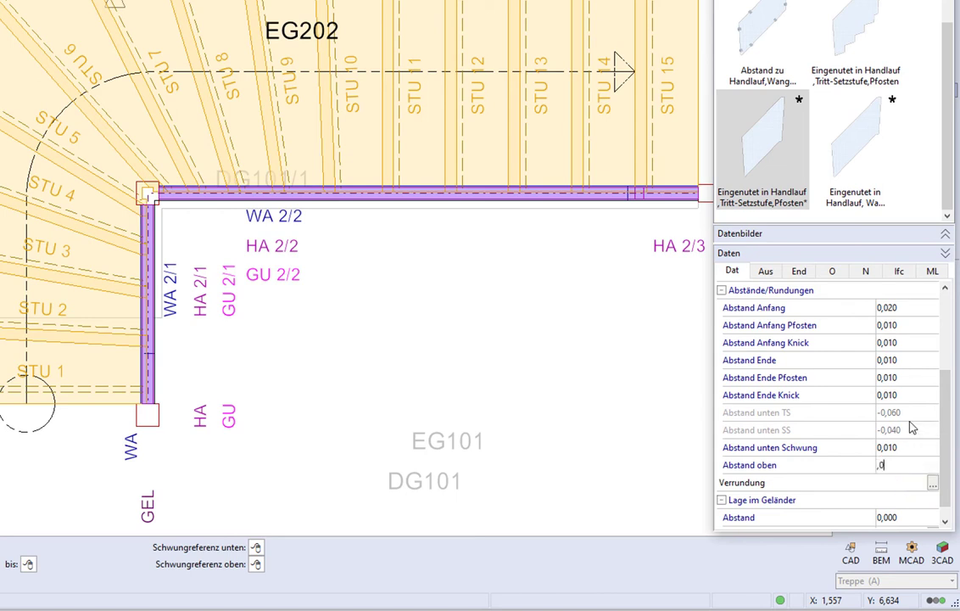
key(Return)
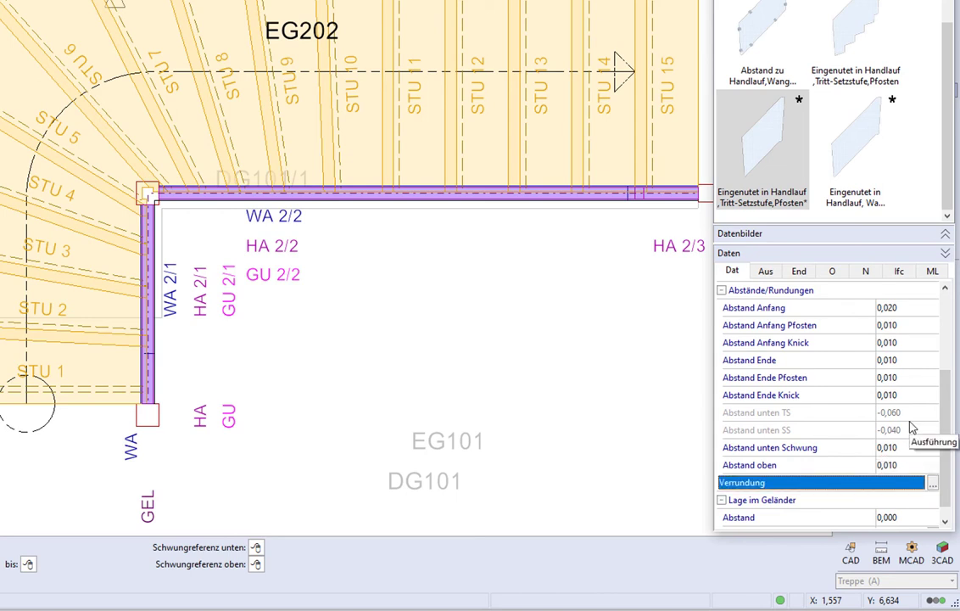
drag(944, 458, 944, 466)
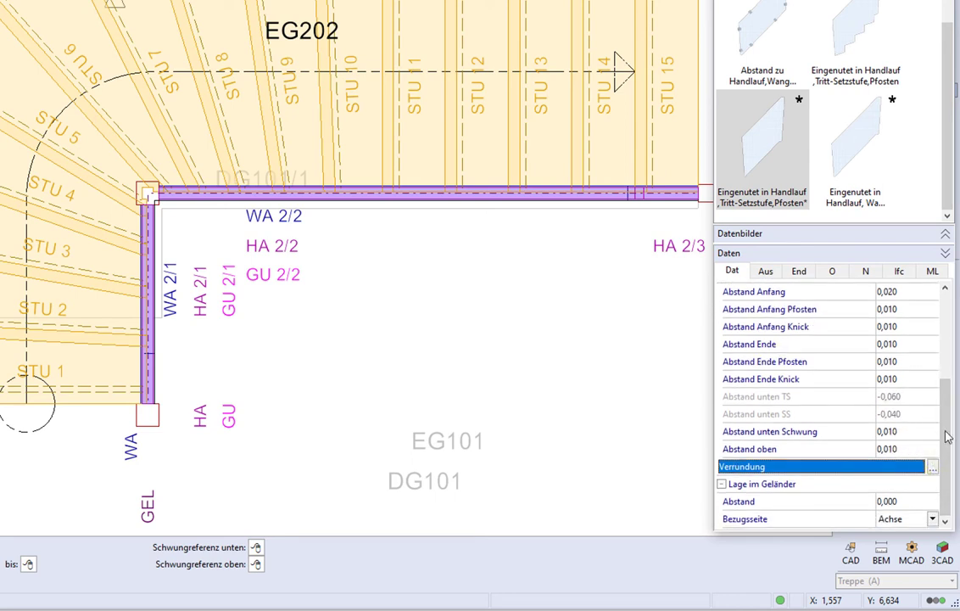
drag(947, 415, 946, 400)
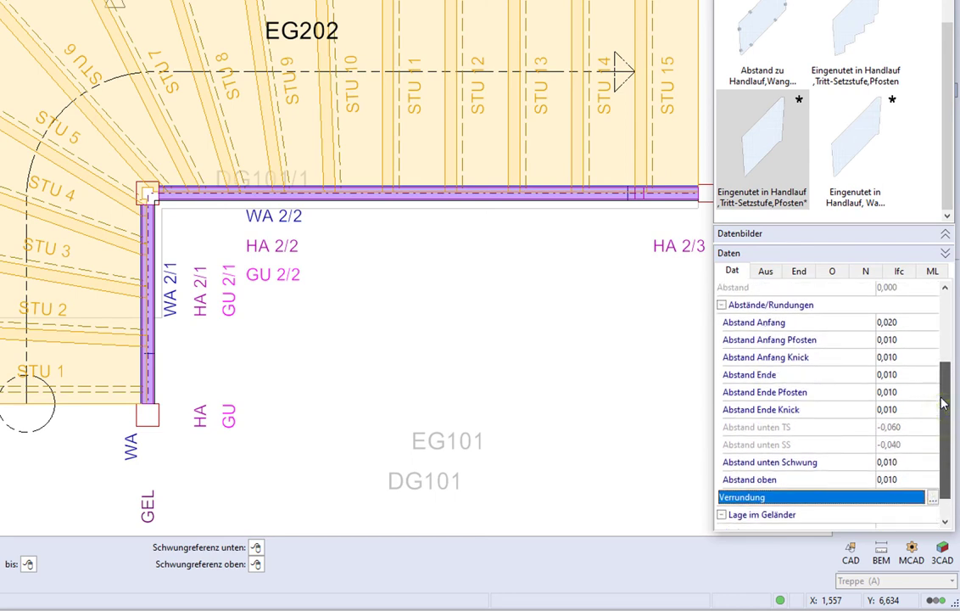
click(904, 321)
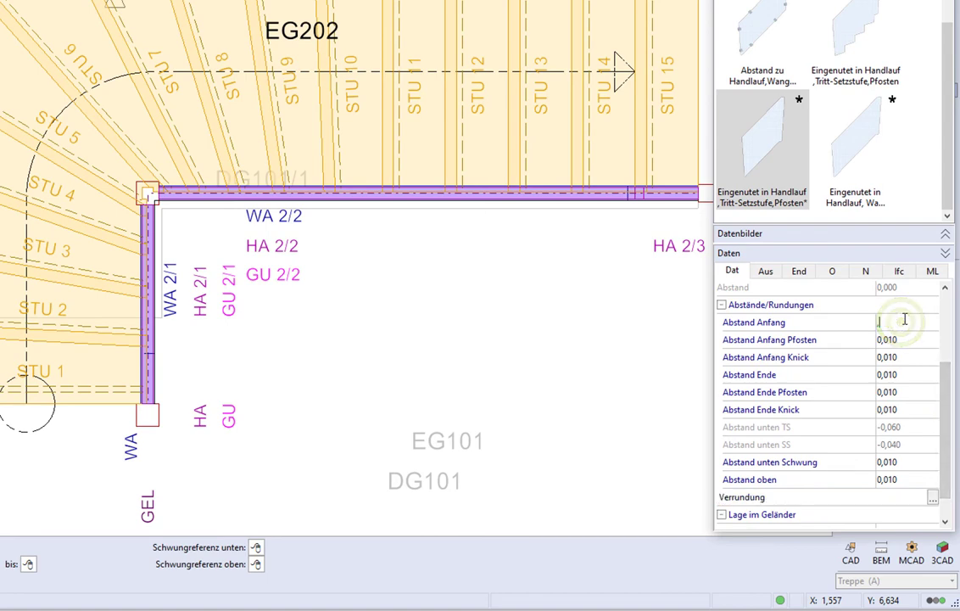
text(,01)
key(Return)
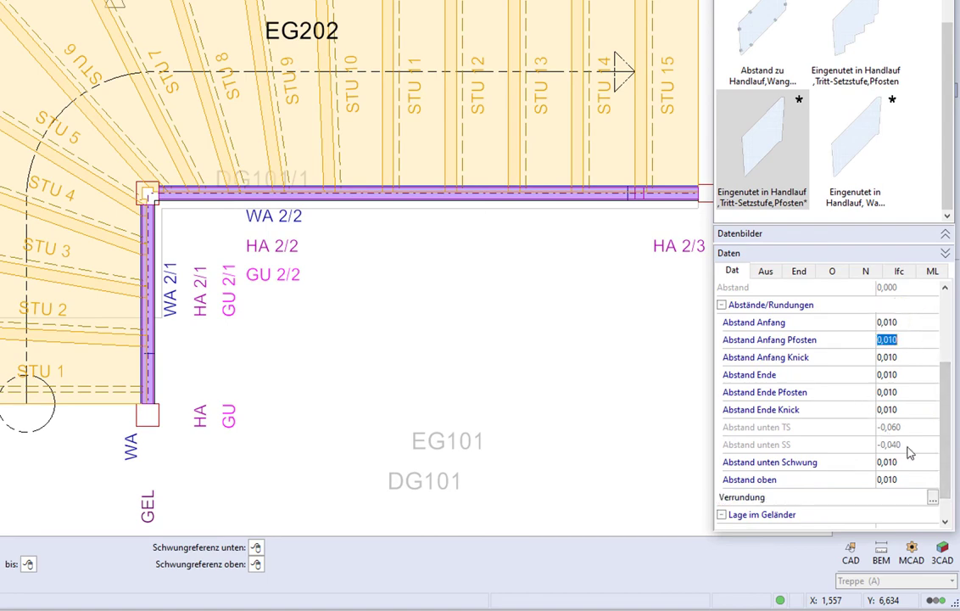
drag(941, 448, 934, 469)
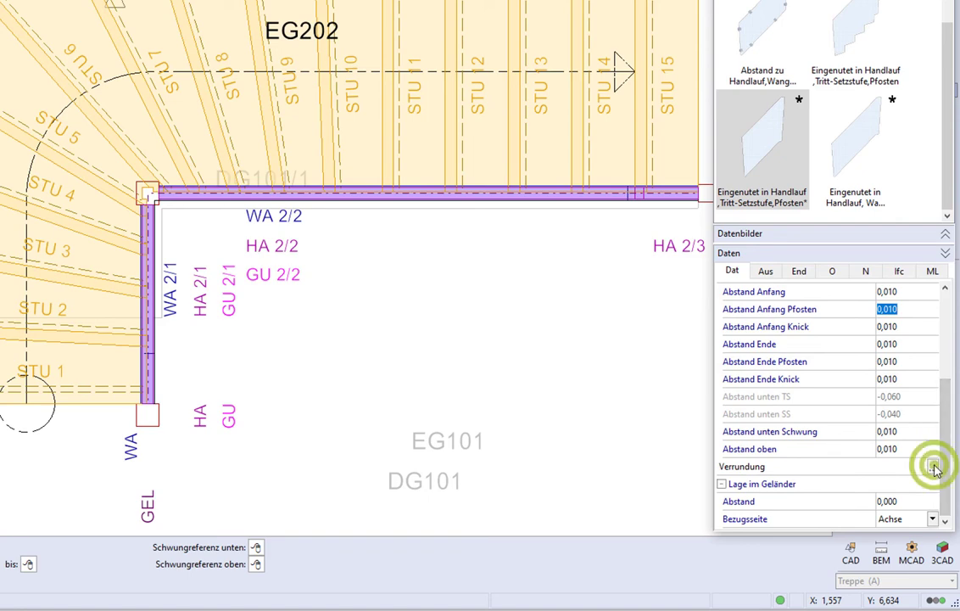
Give the Anfang unten, Anfang oben and Ende unten corners a 0,002 Verrundung radius.
click(933, 468)
click(936, 343)
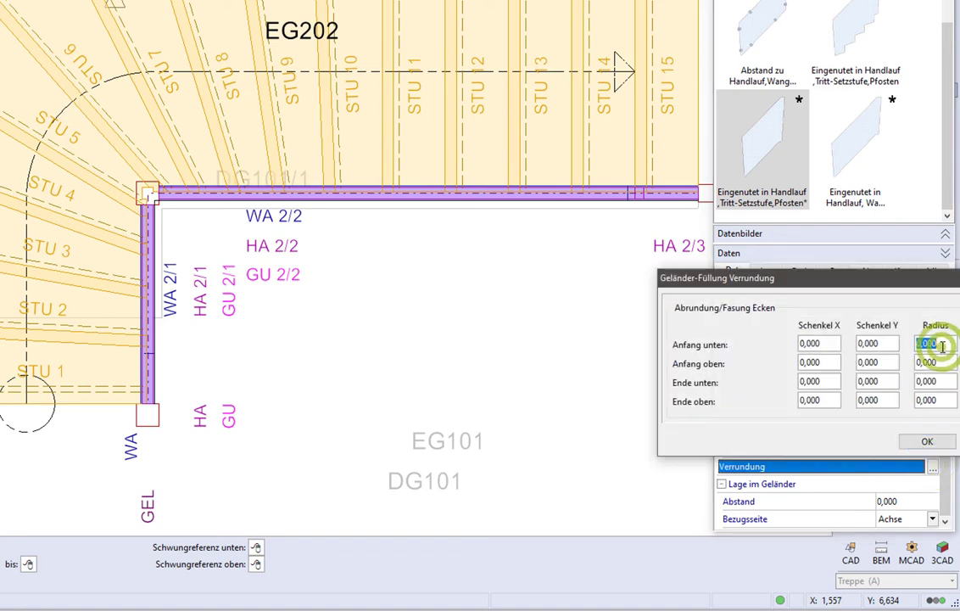
key(BackSpace)
text(,02)
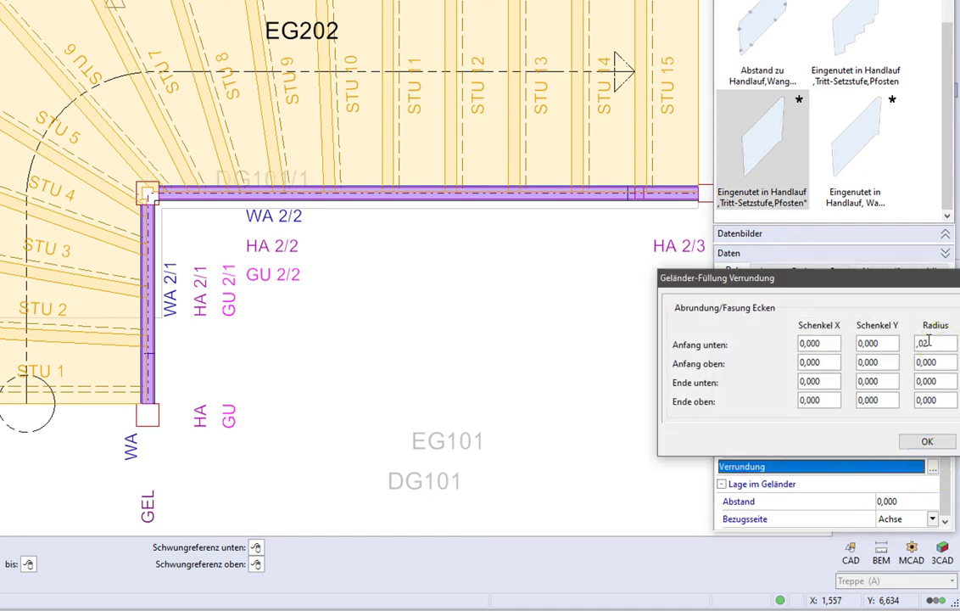
key(Tab)
key(Tab)
key(Tab)
key(Tab)
key(Tab)
key(Tab)
double_click(929, 345)
text(,0)
key(Tab)
key(Tab)
key(Tab)
key(Tab)
key(Tab)
key(Tab)
text(,)
key(Tab)
key(Tab)
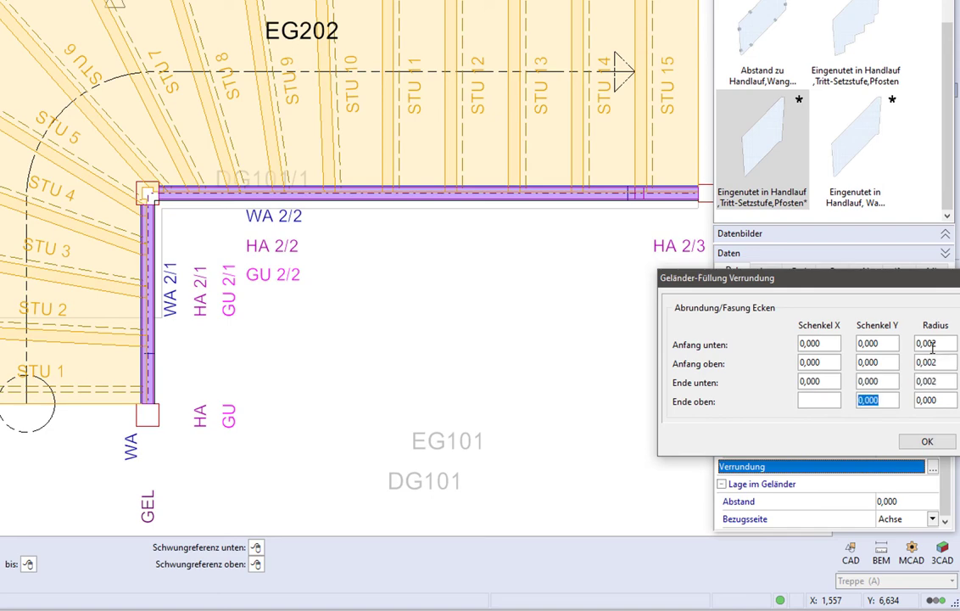
key(Tab)
key(Tab)
key(Return)
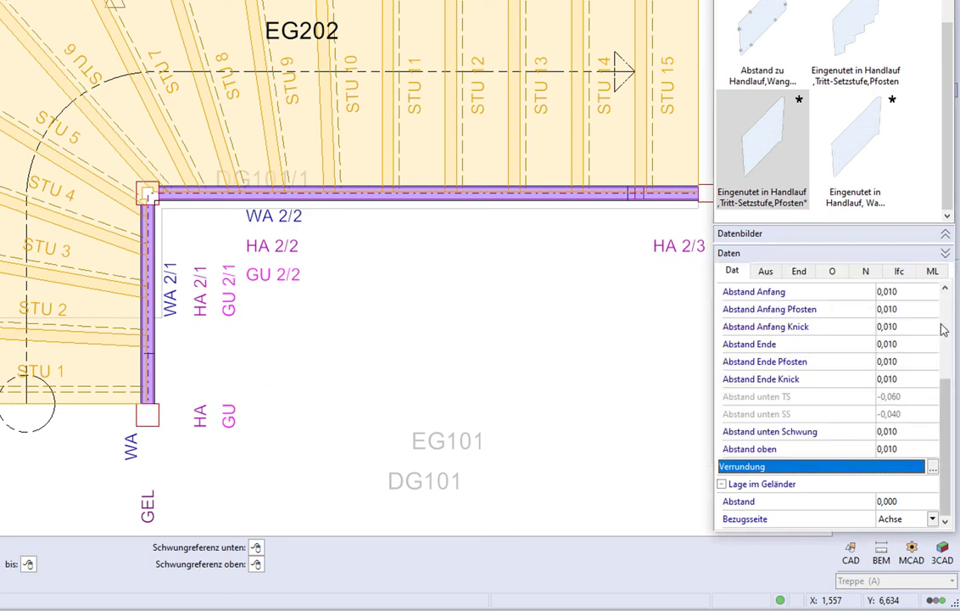
Open the Glashalter end-type catalogue for the infill's Anfang end type.
click(766, 272)
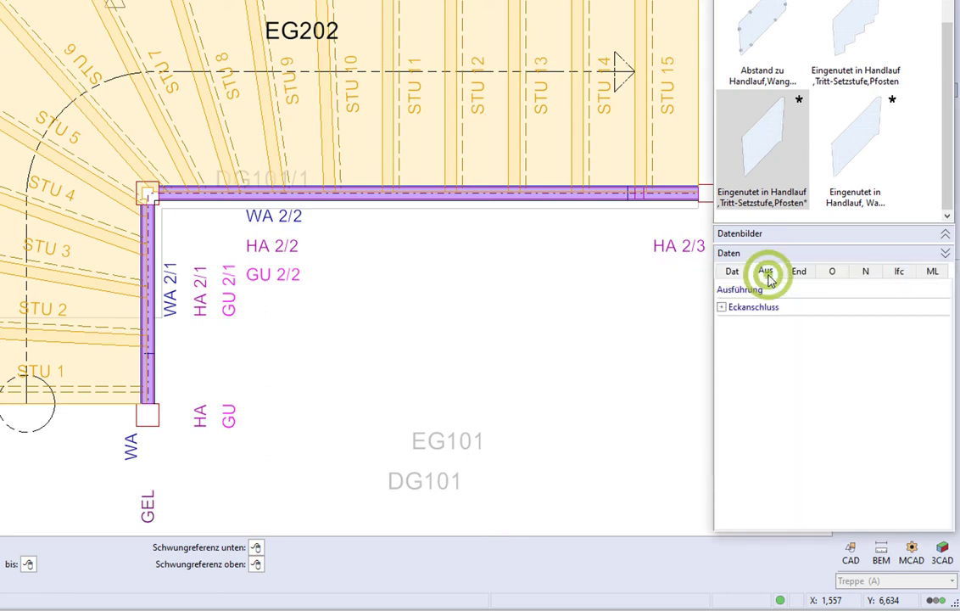
click(798, 271)
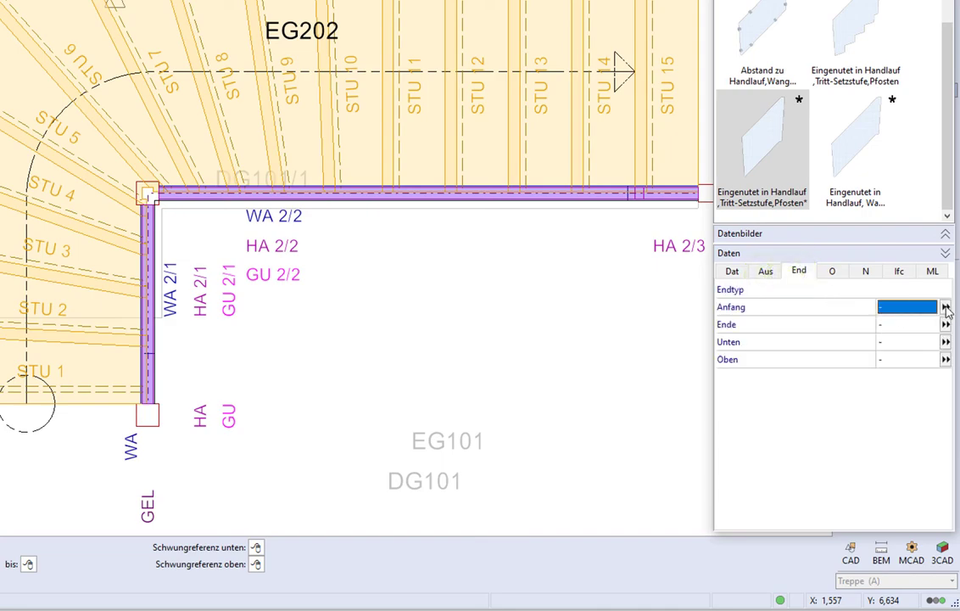
click(946, 308)
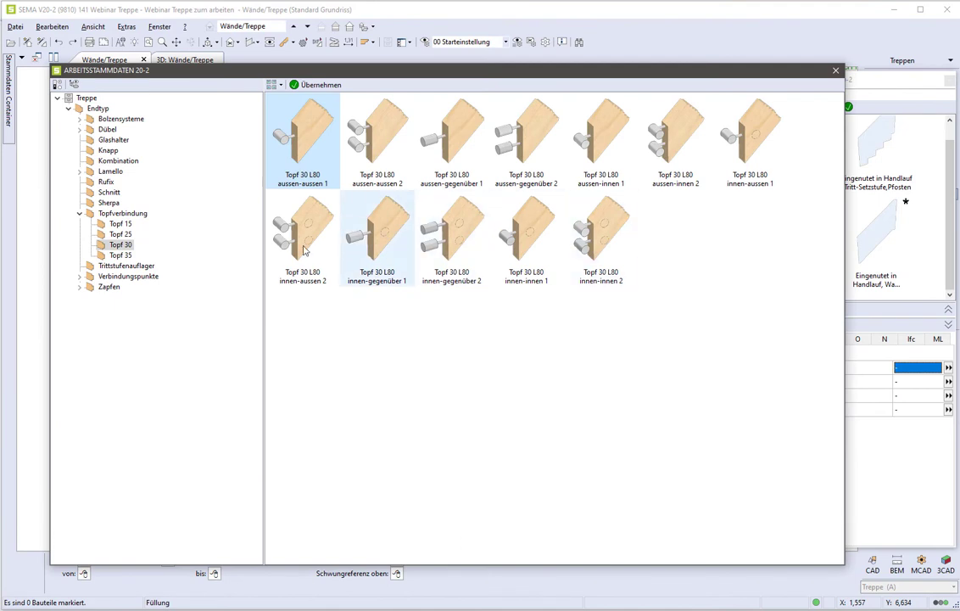
click(80, 214)
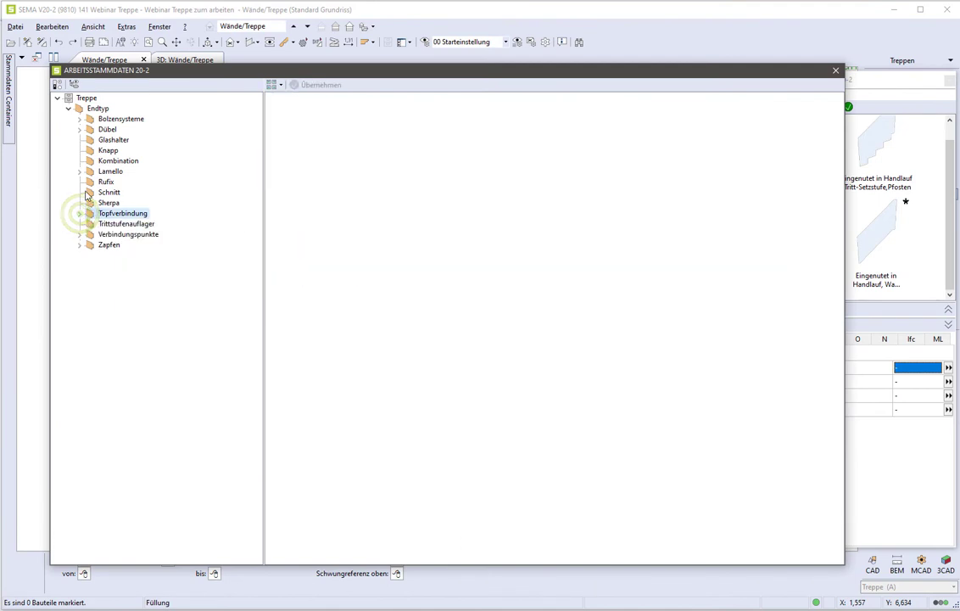
click(112, 141)
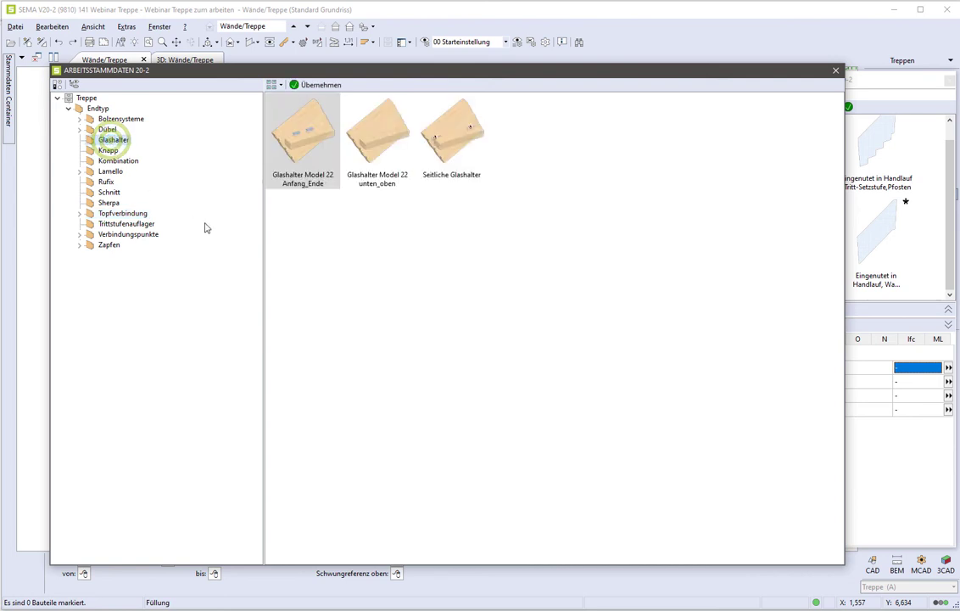
drag(483, 65, 387, 63)
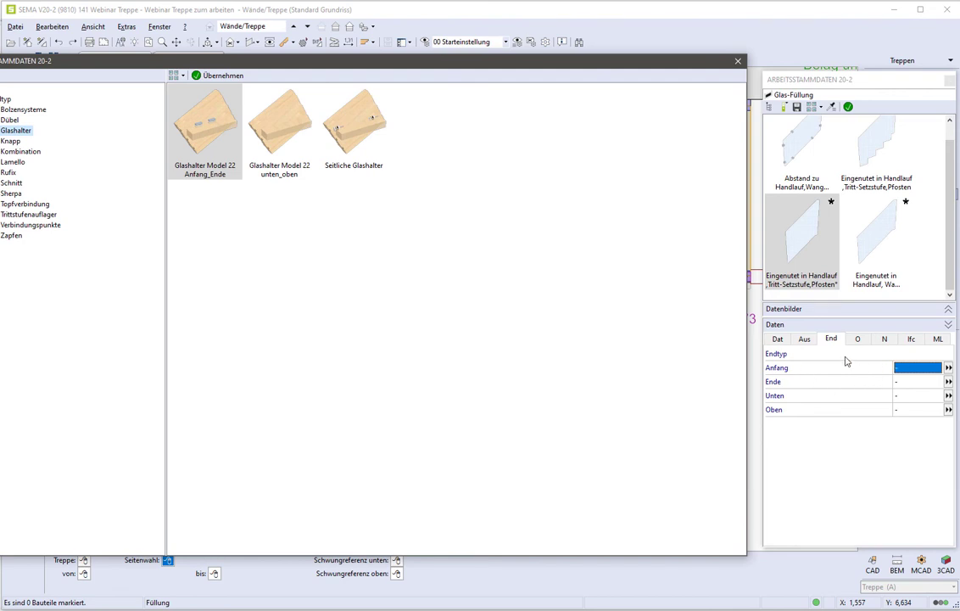
Fit Glashalter Model 22 Anfang_Ende holders at start and end, and unten_oben at bottom and top.
double_click(214, 153)
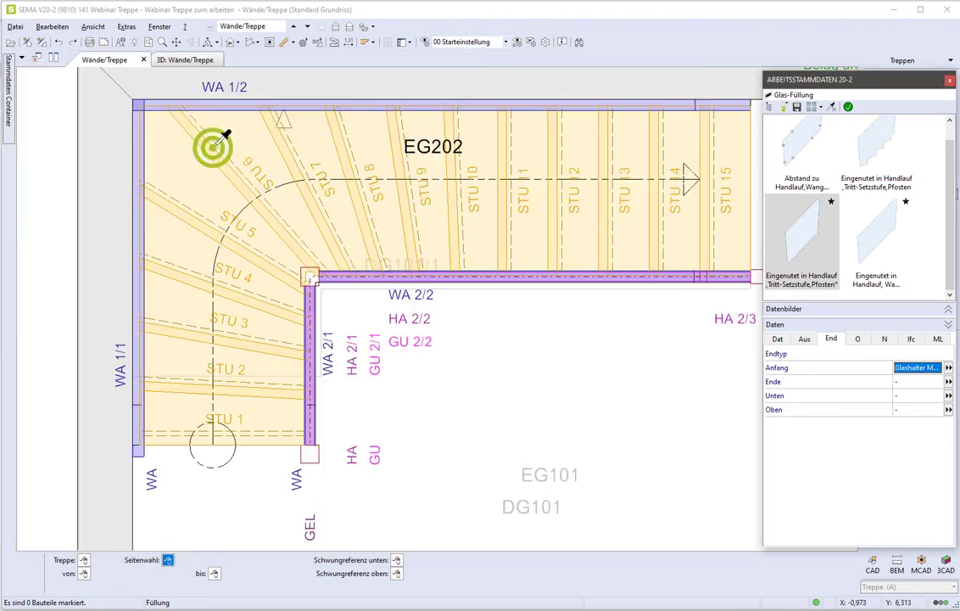
right_click(919, 383)
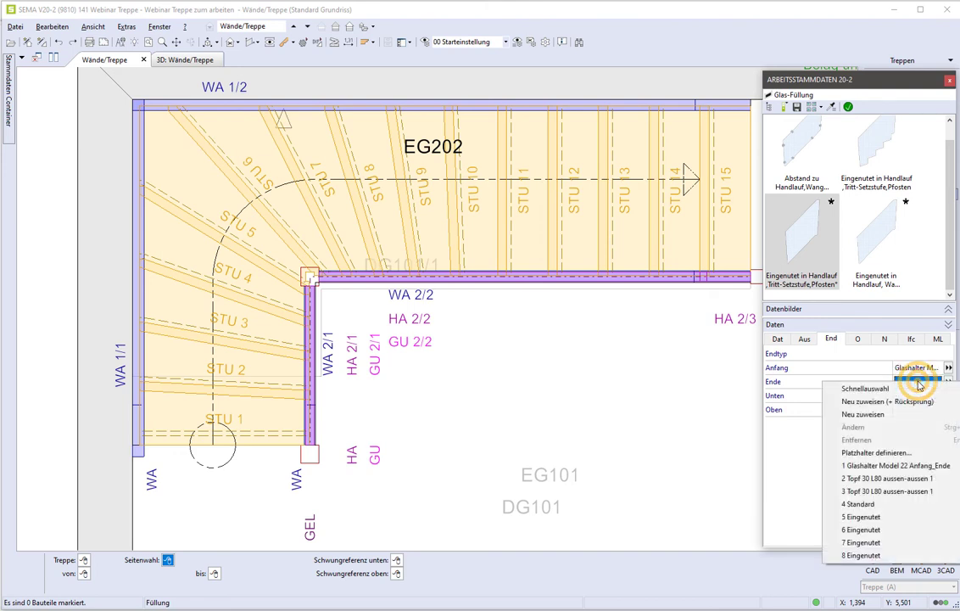
click(920, 465)
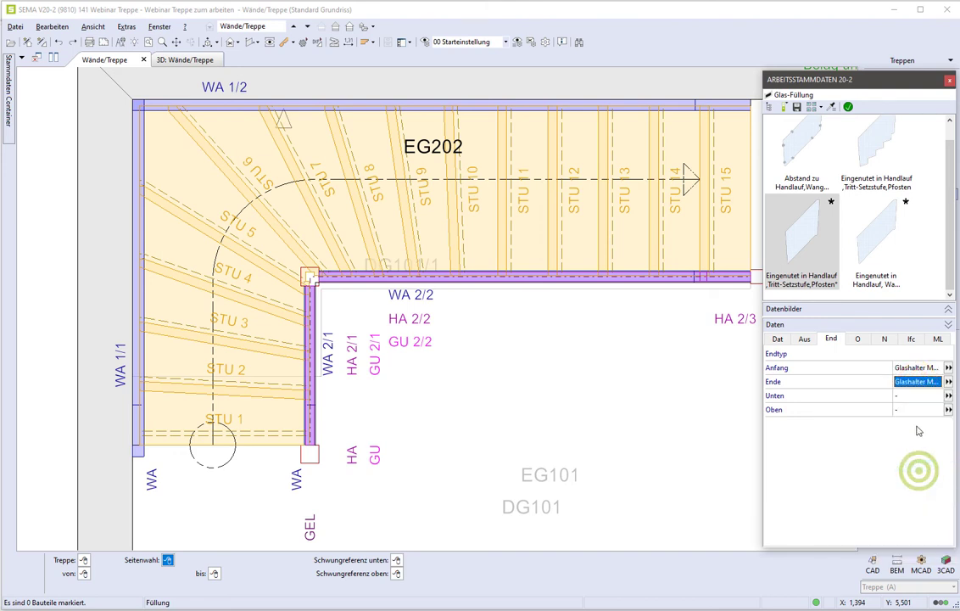
click(950, 396)
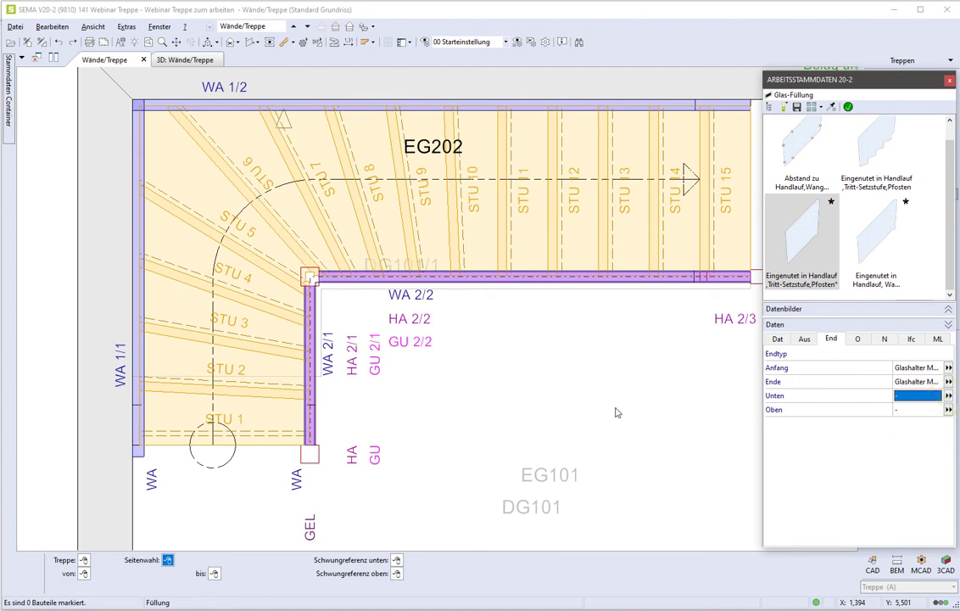
double_click(369, 140)
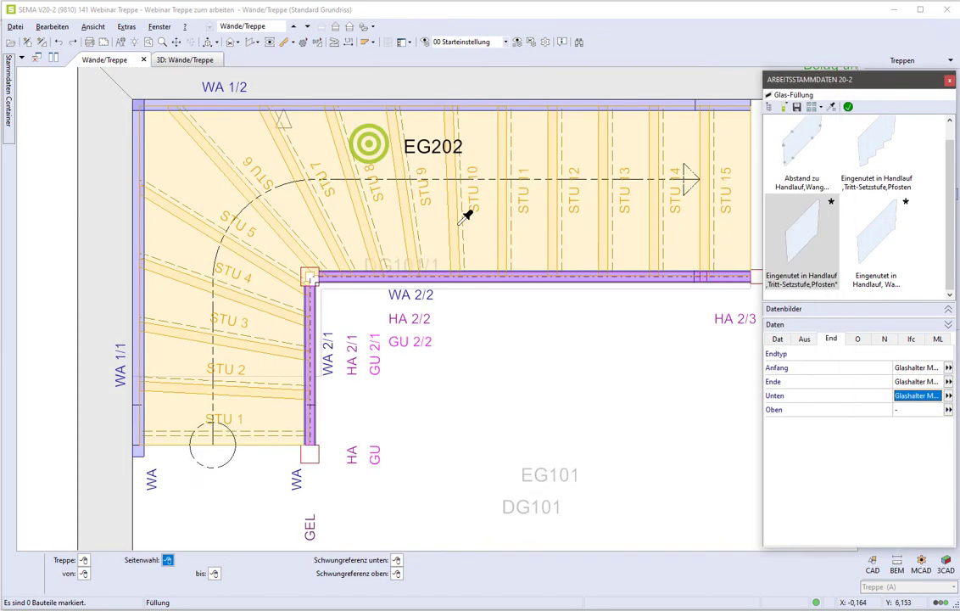
click(921, 411)
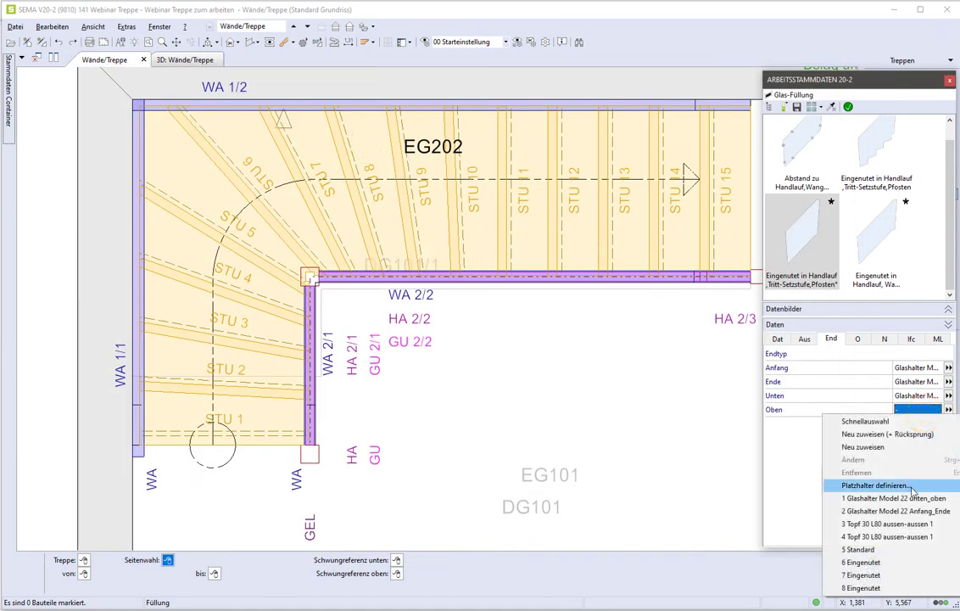
click(917, 499)
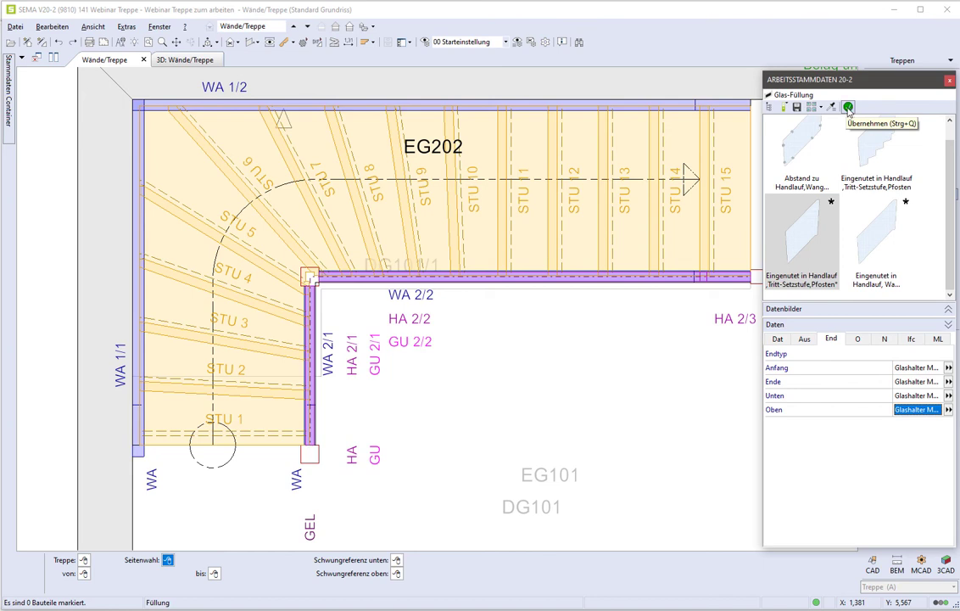
Place the glass infill along the railing wall between the picked von and bis points.
click(849, 108)
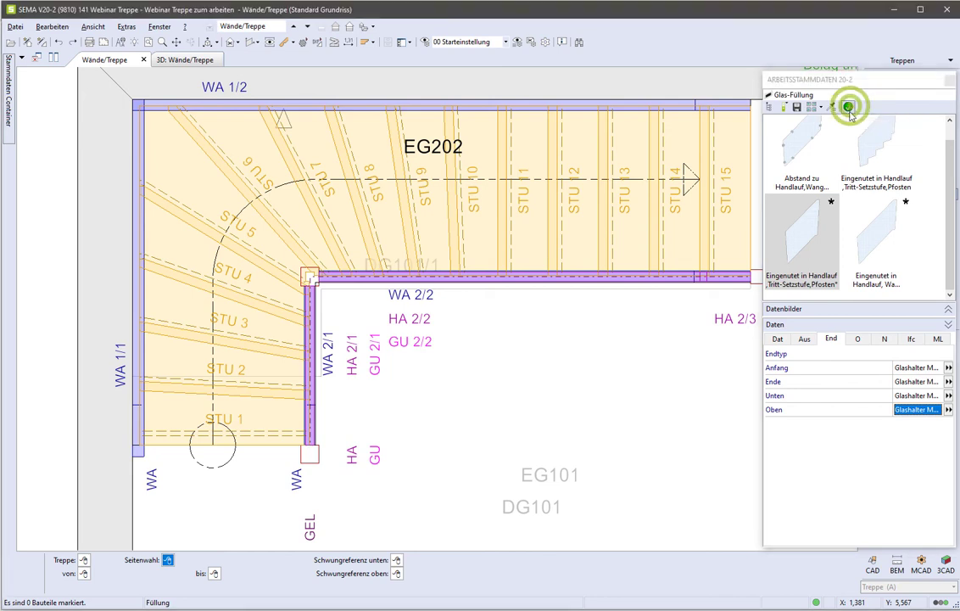
click(335, 428)
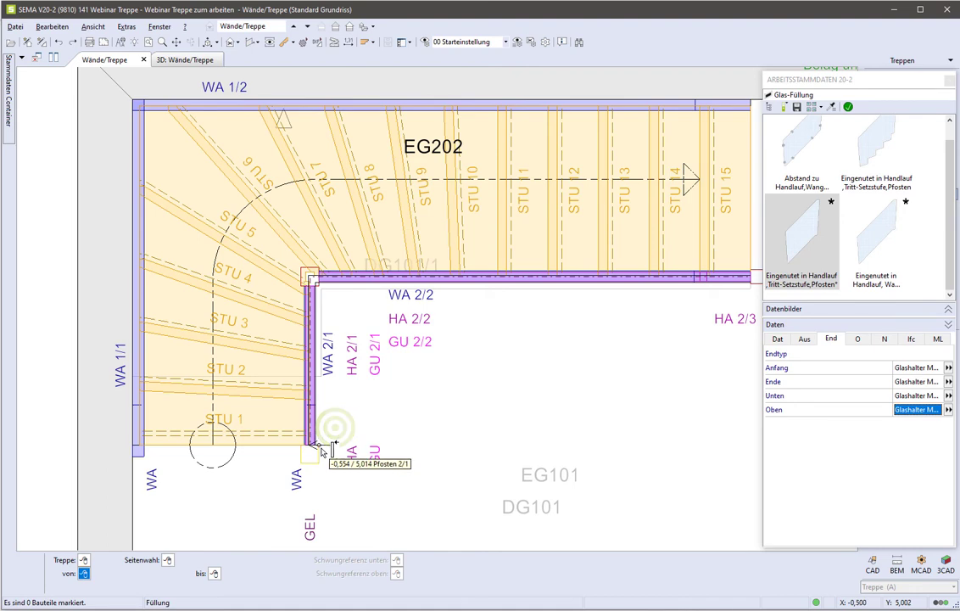
click(324, 446)
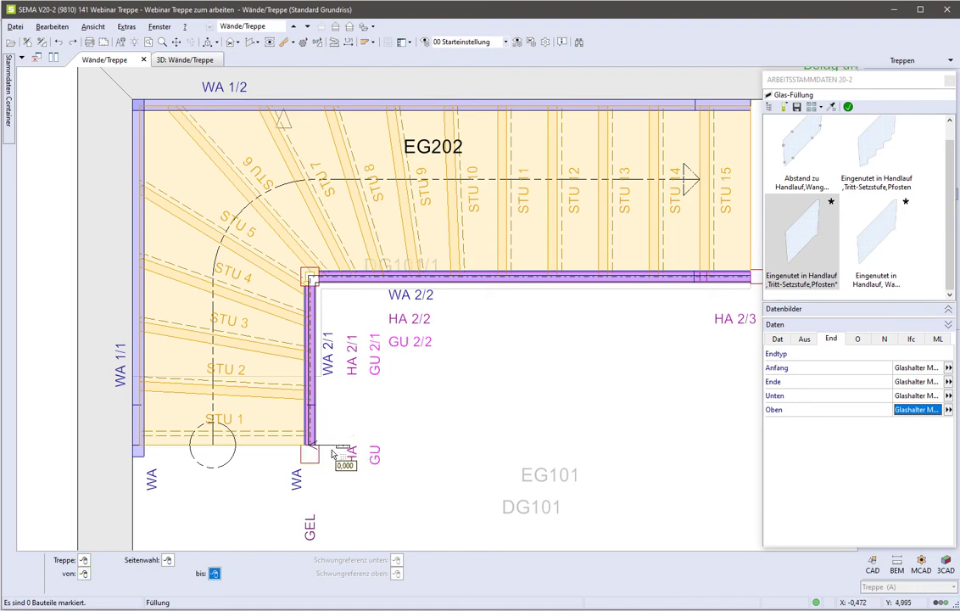
click(310, 275)
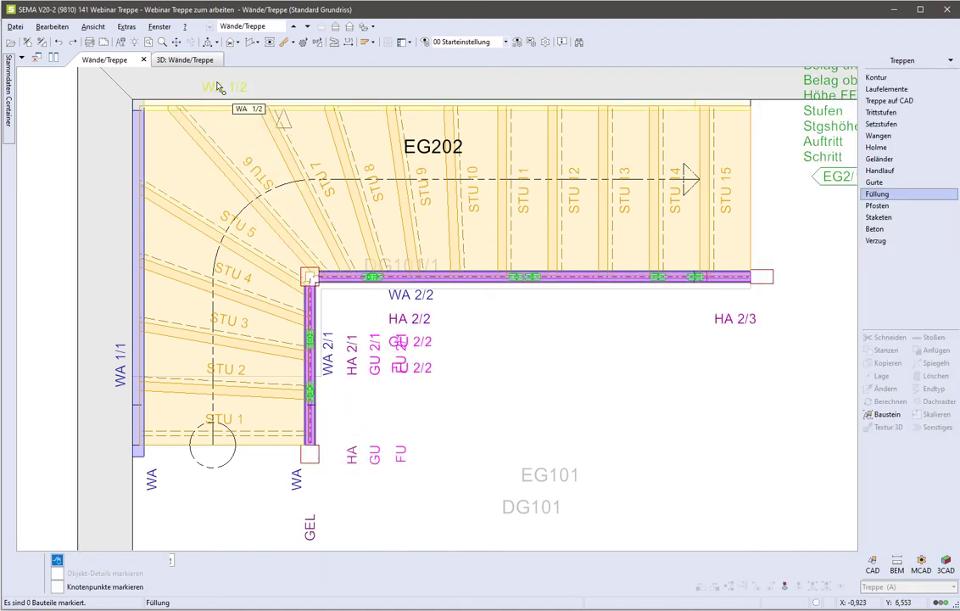
Inspect the glass panel and its square holders in the 3D: Wände/Treppe view.
click(190, 60)
scroll(386, 388, up, 3)
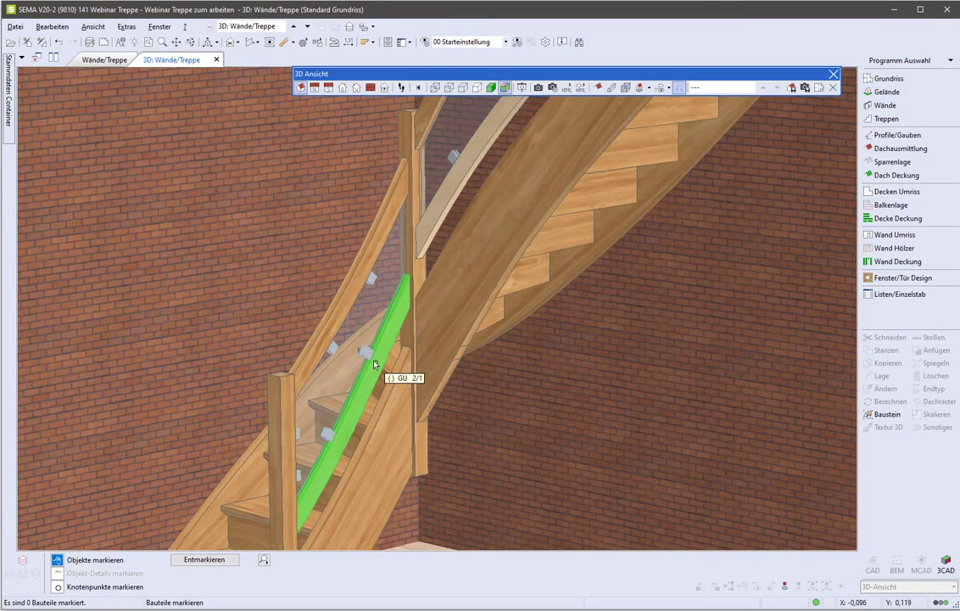
mouse_move(375, 370)
middle_down()
mouse_move(262, 316)
mouse_move(302, 332)
mouse_move(365, 321)
mouse_move(407, 396)
mouse_move(365, 304)
mouse_move(386, 302)
mouse_move(268, 306)
mouse_move(274, 326)
middle_up()
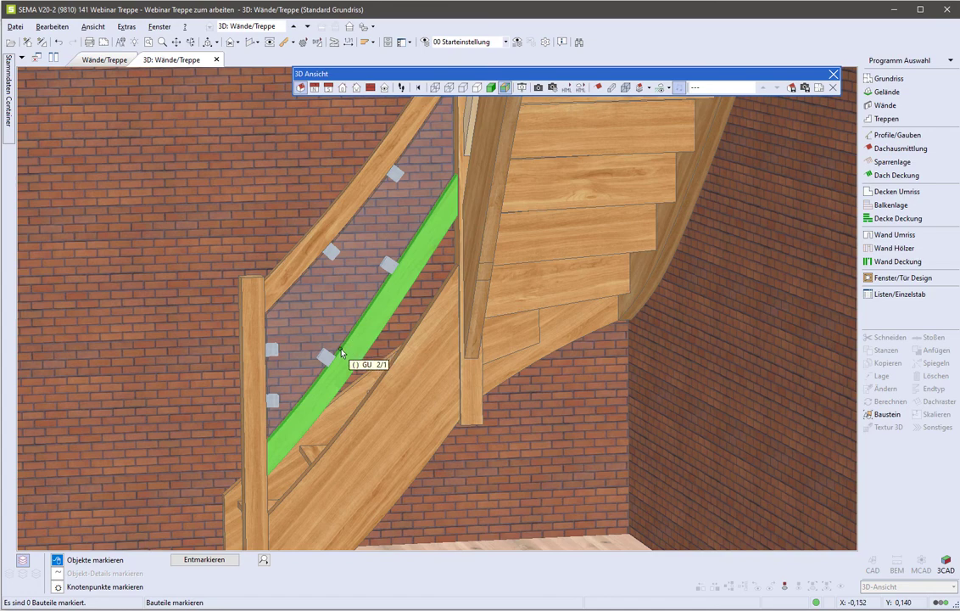
scroll(353, 348, up, 2)
mouse_move(353, 348)
middle_down()
mouse_move(332, 337)
mouse_move(354, 317)
mouse_move(397, 314)
mouse_move(379, 310)
middle_up()
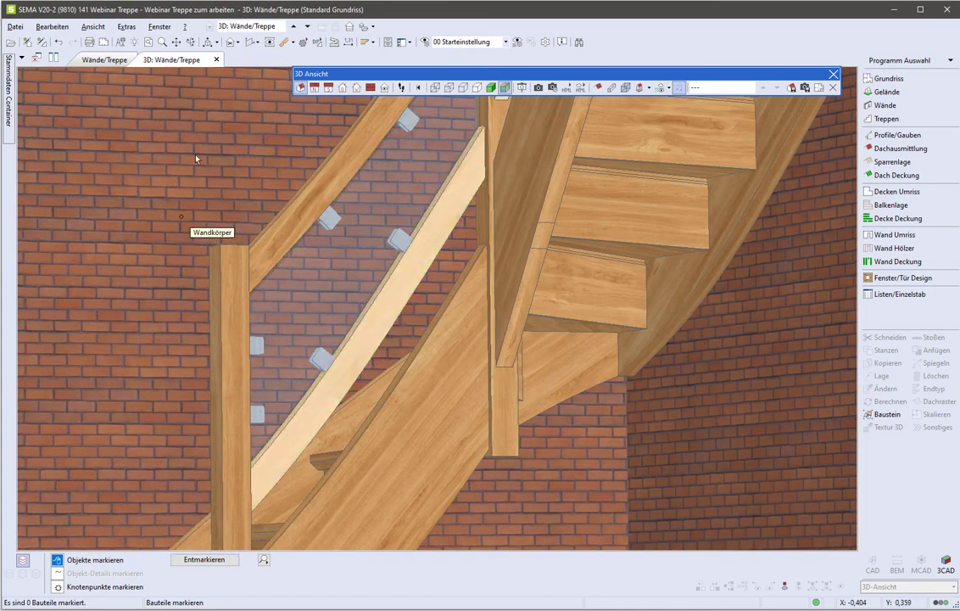
Set the infill's lower reference to Wange Oberkante and upper reference to Gurt Unterkante.
click(105, 59)
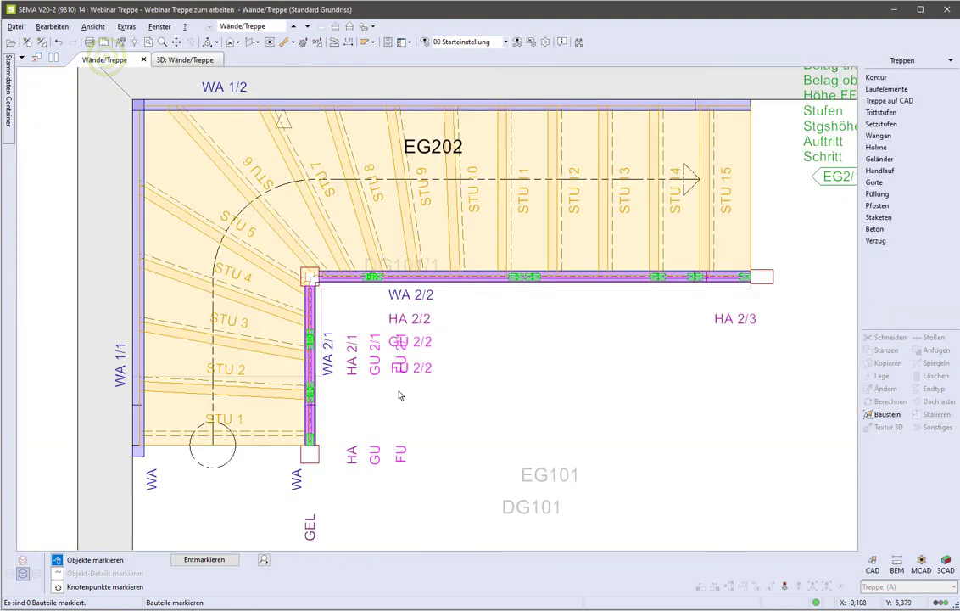
middle_drag(422, 429, 458, 432)
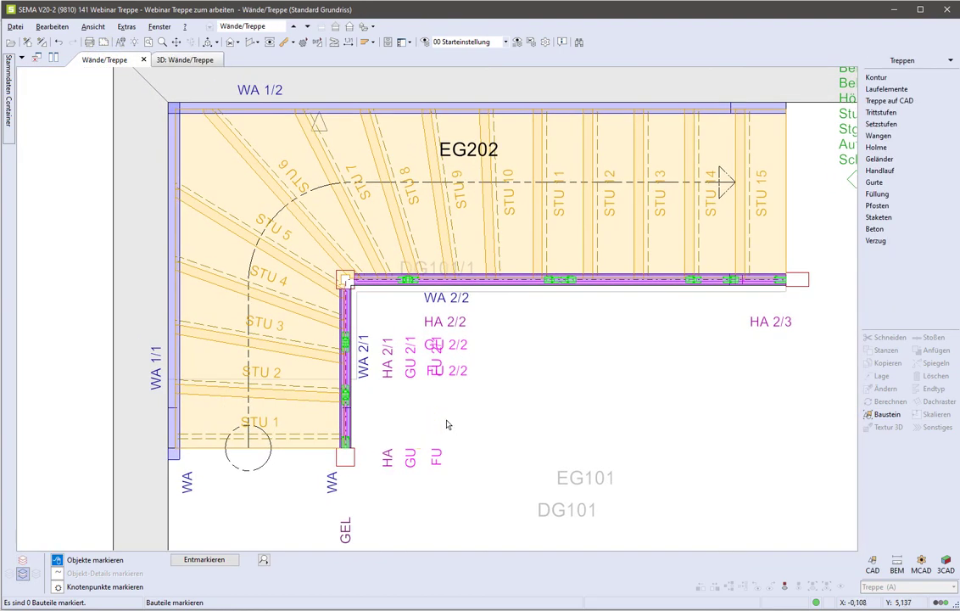
click(876, 194)
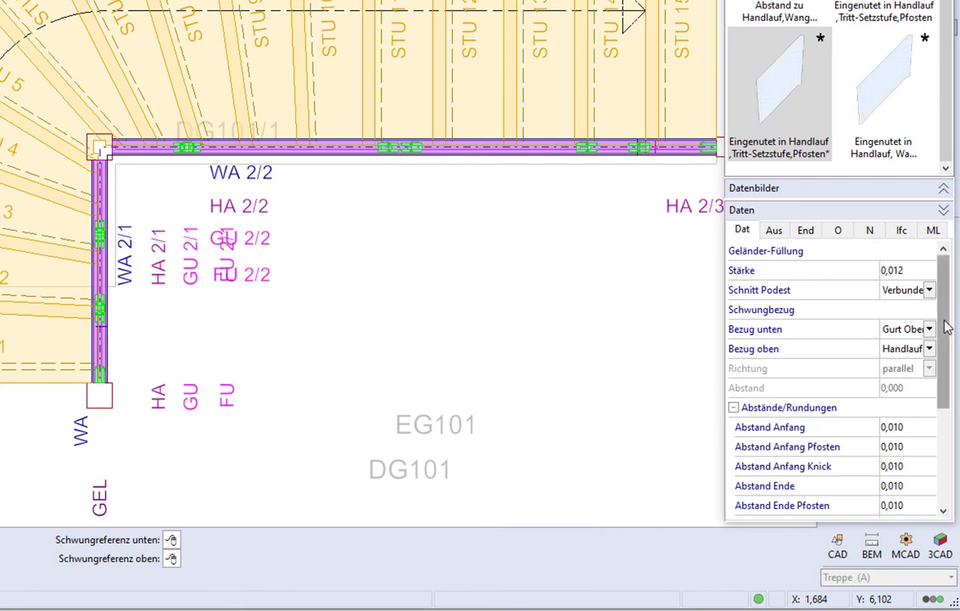
drag(941, 306, 941, 321)
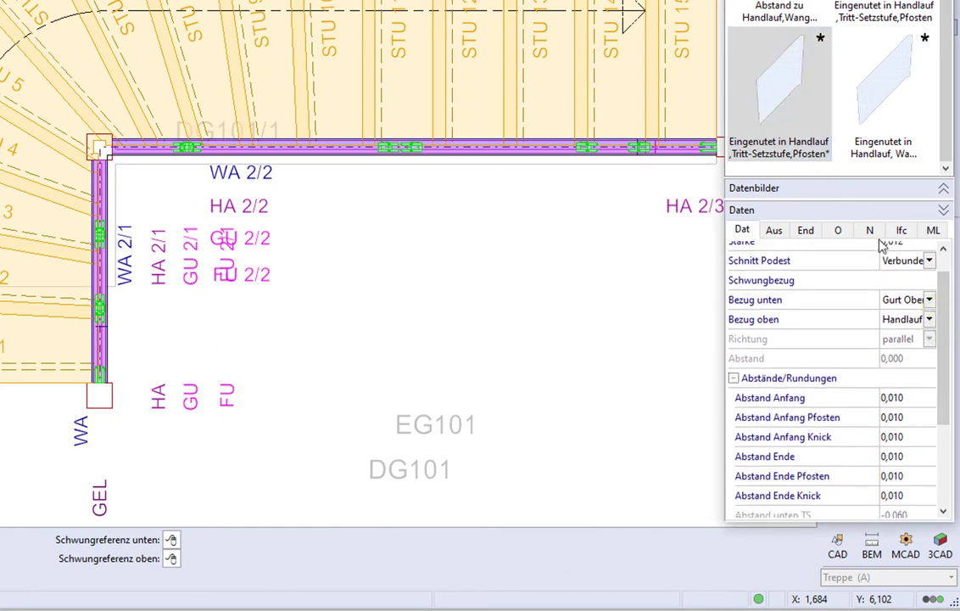
click(943, 316)
drag(944, 315, 938, 310)
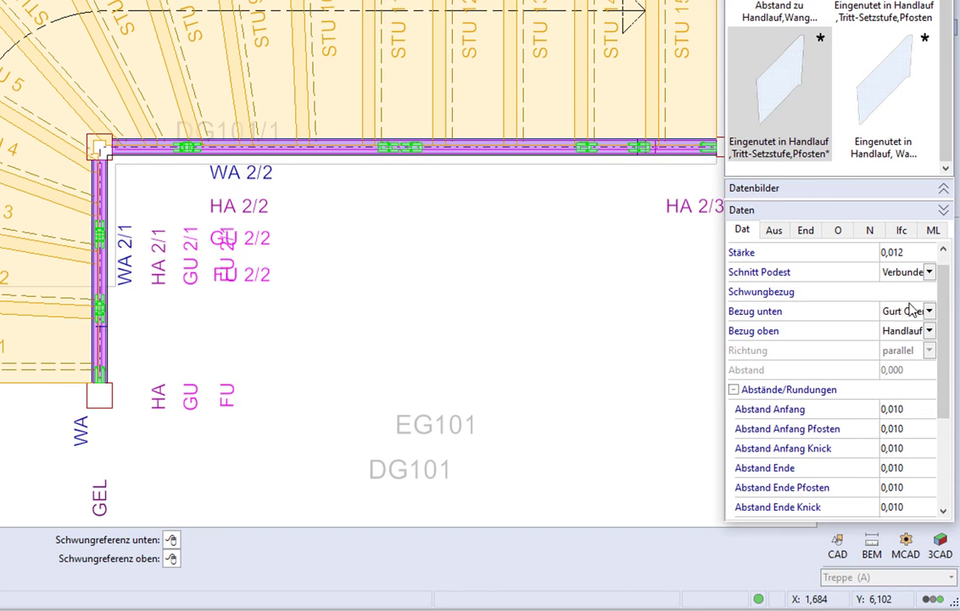
click(912, 312)
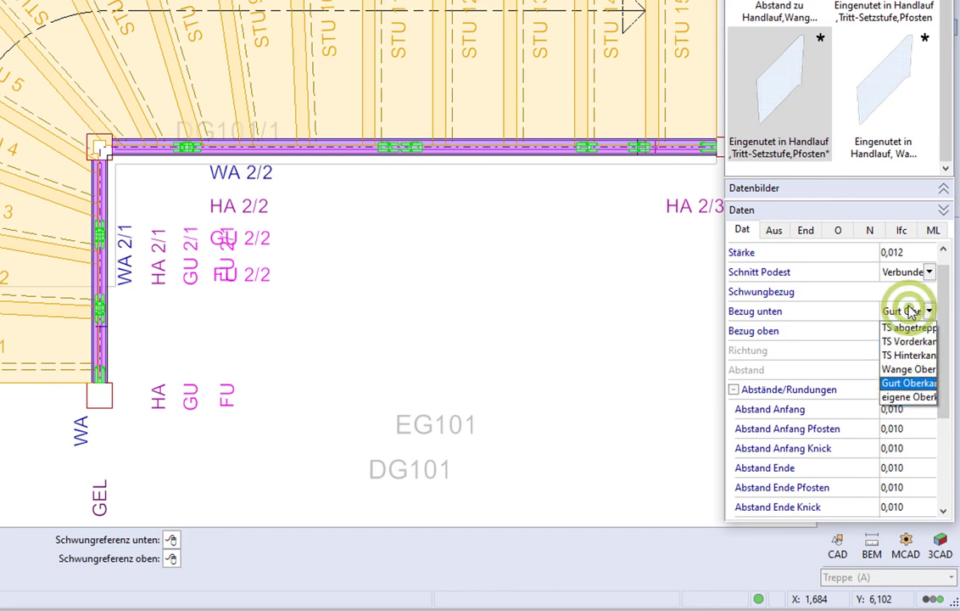
click(918, 371)
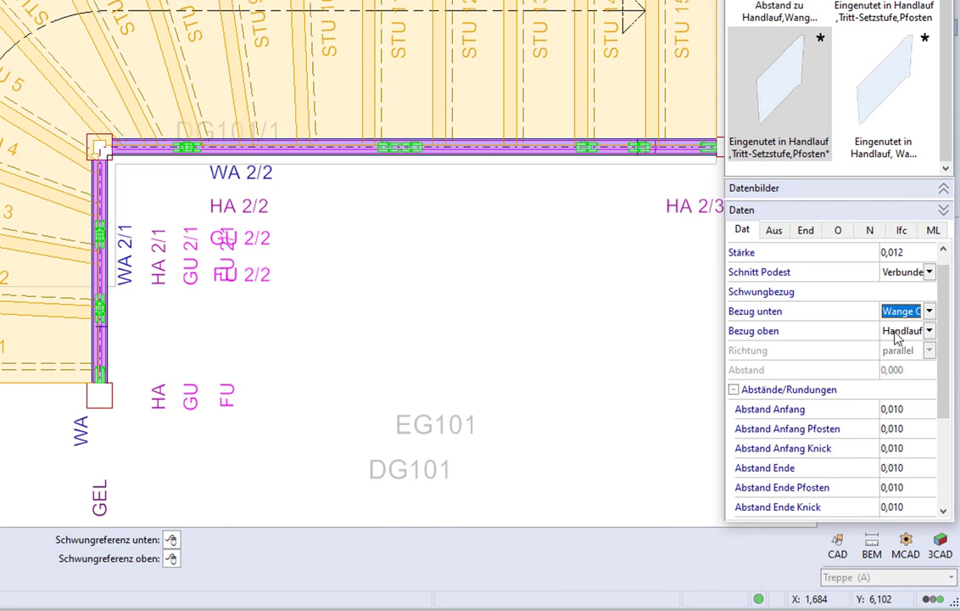
click(889, 333)
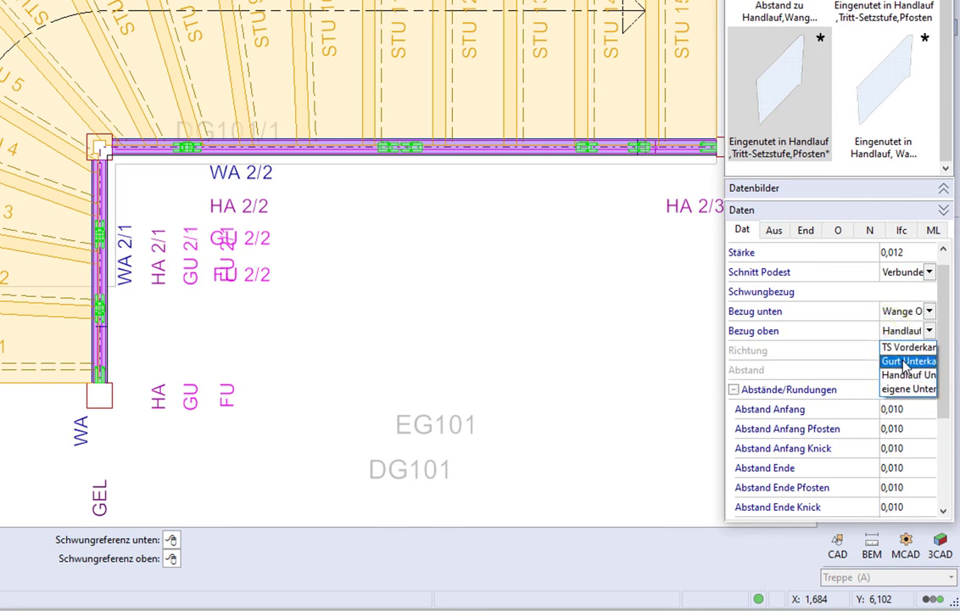
click(906, 362)
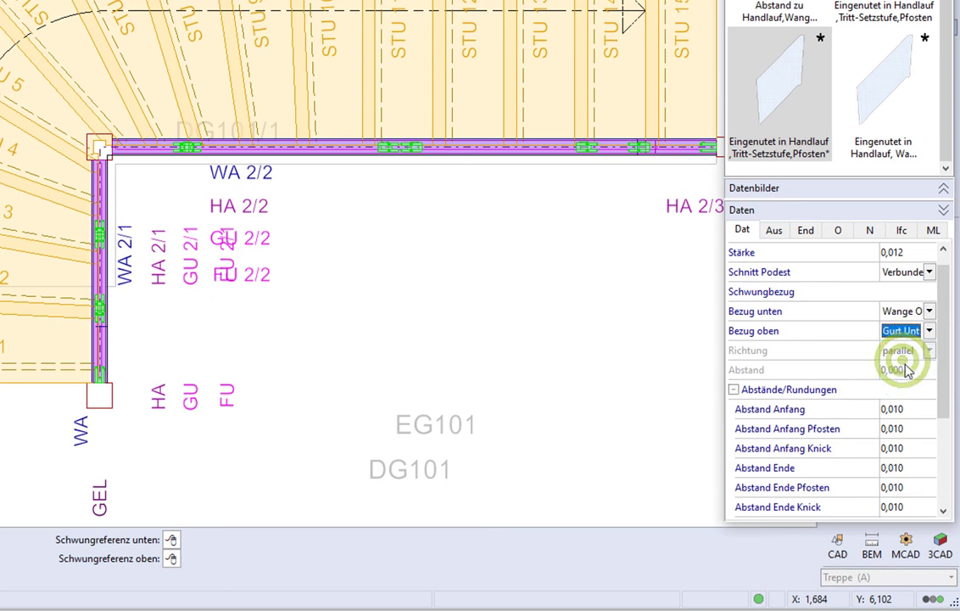
Set the start, start post and end post clearances to -0,010 and the start bend to 0,000.
drag(947, 393, 944, 437)
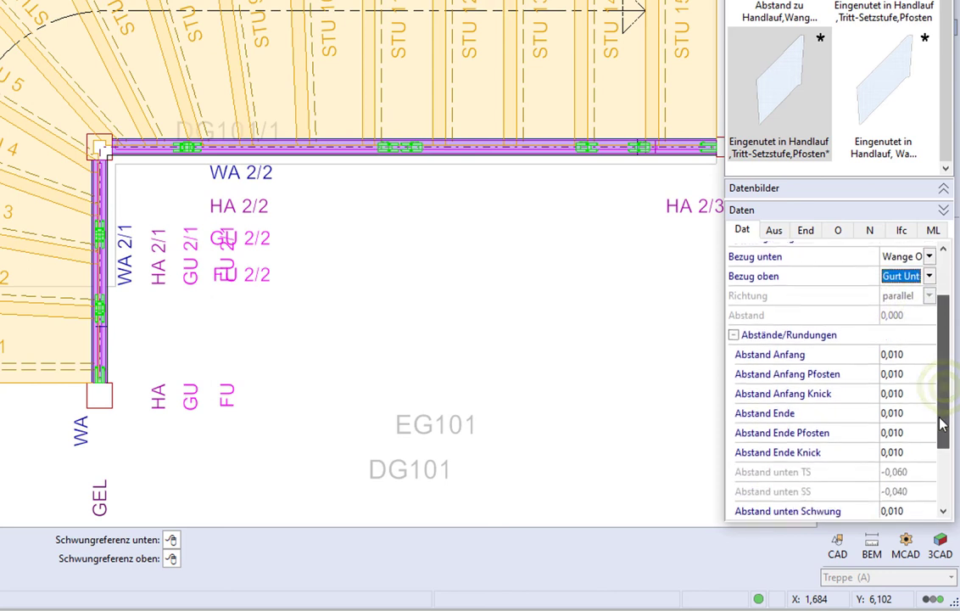
click(919, 345)
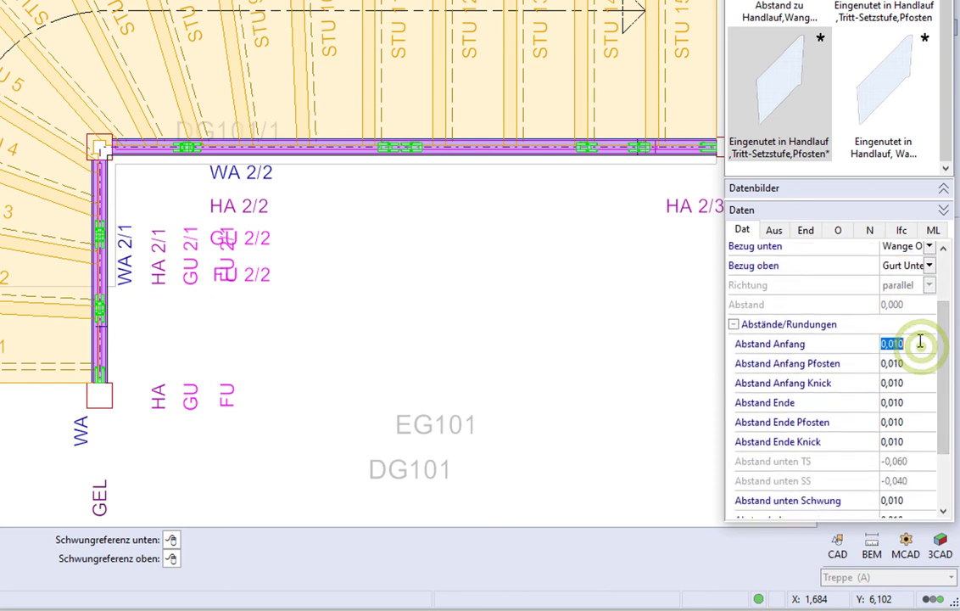
text(-)
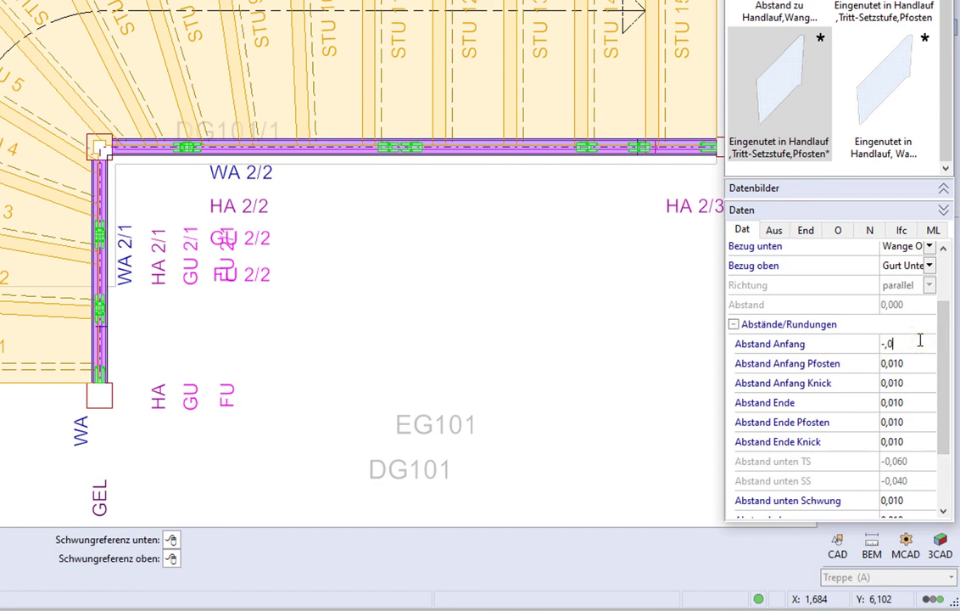
key(Tab)
text(-)
key(Tab)
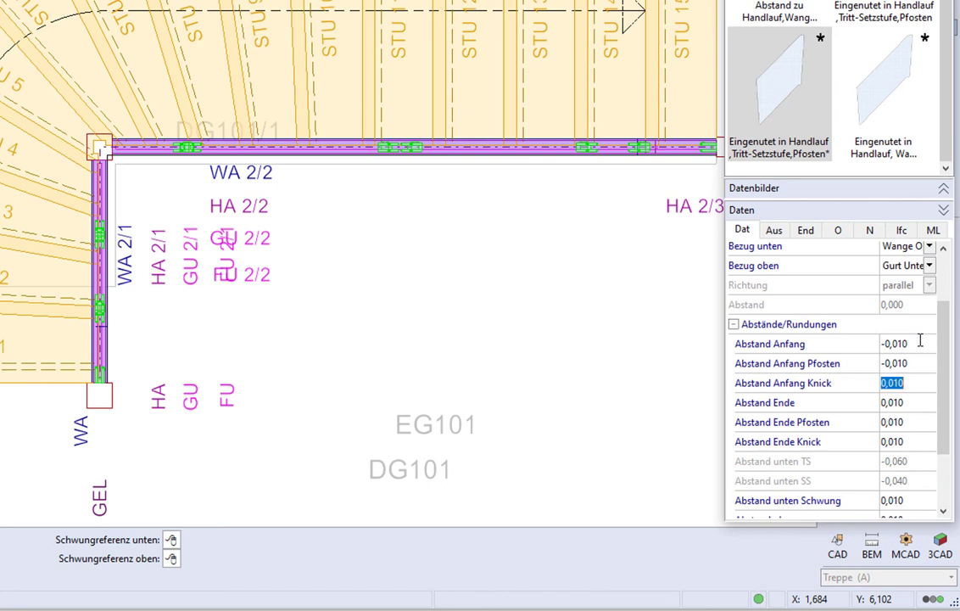
text(-)
key(Tab)
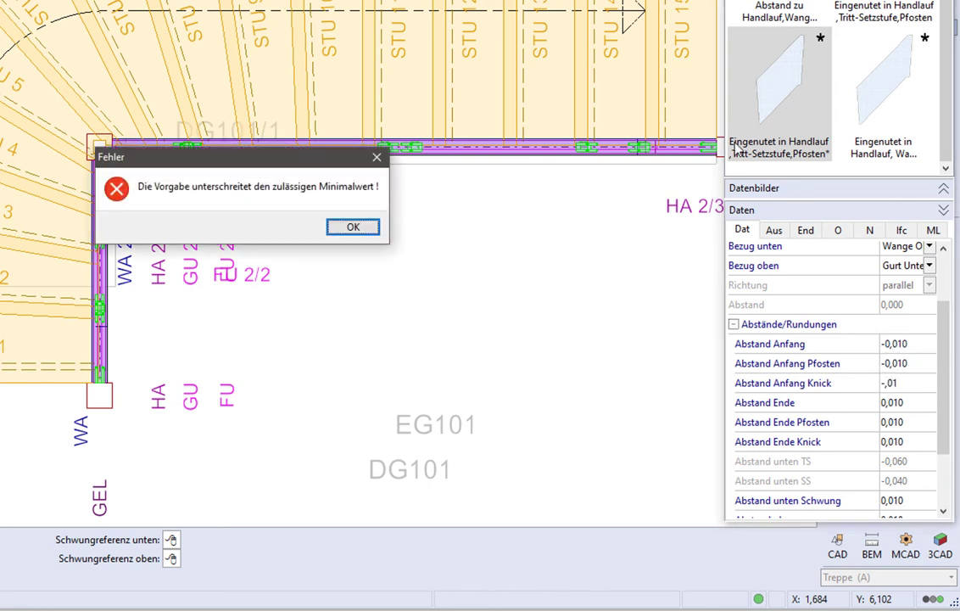
key(Return)
click(918, 386)
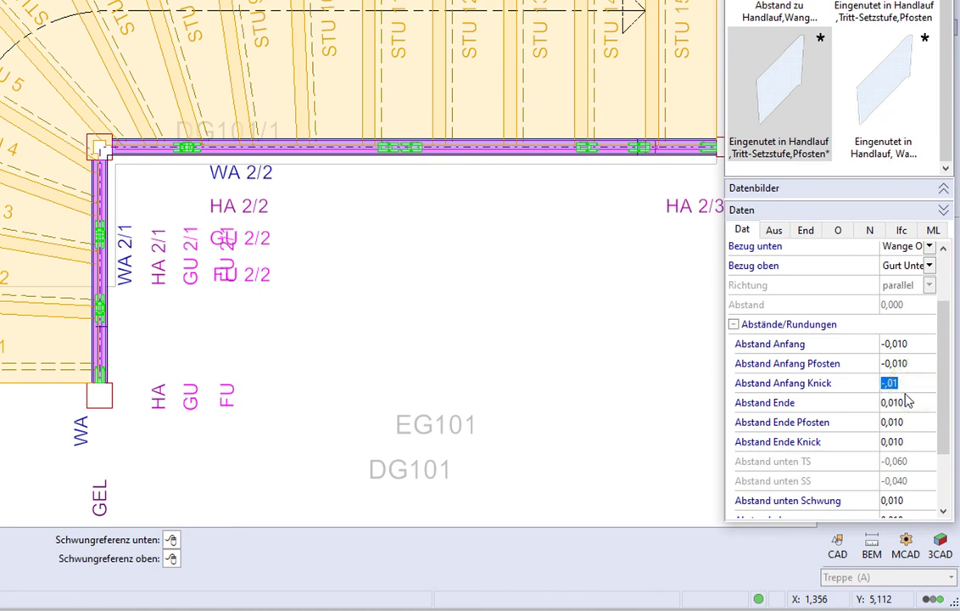
text(0)
key(Tab)
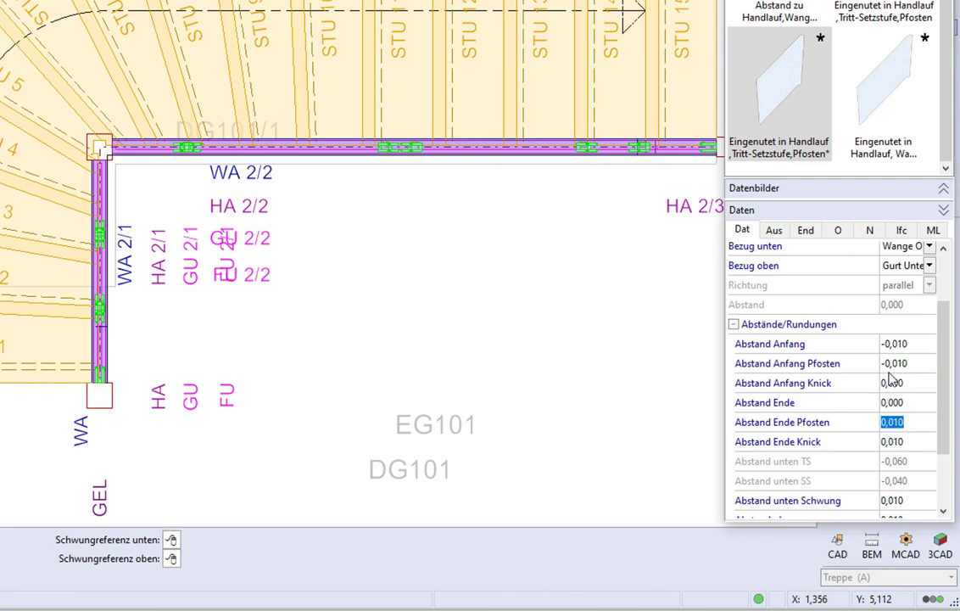
key(Tab)
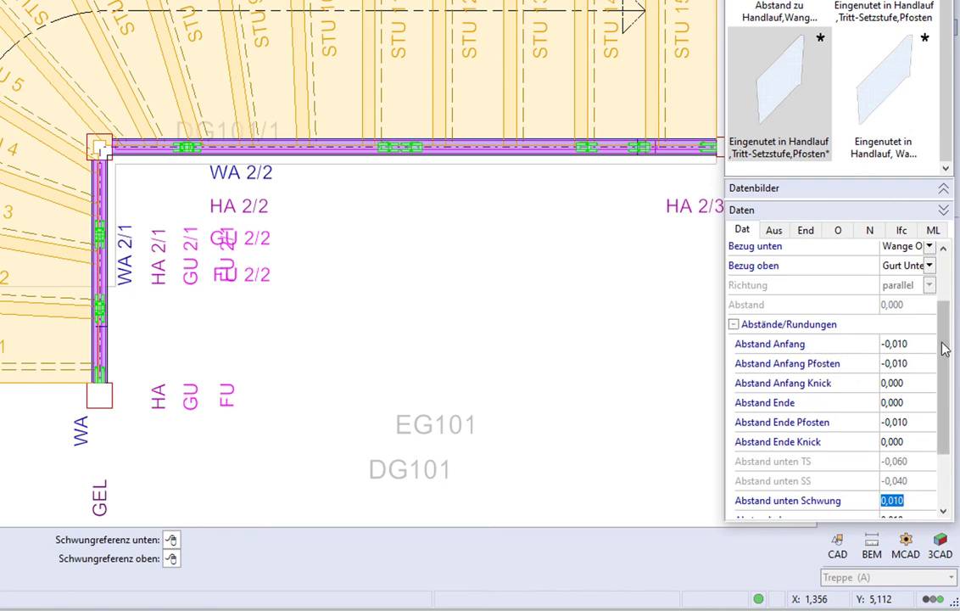
Set the infill's top clearance to -0,010.
drag(941, 343, 944, 395)
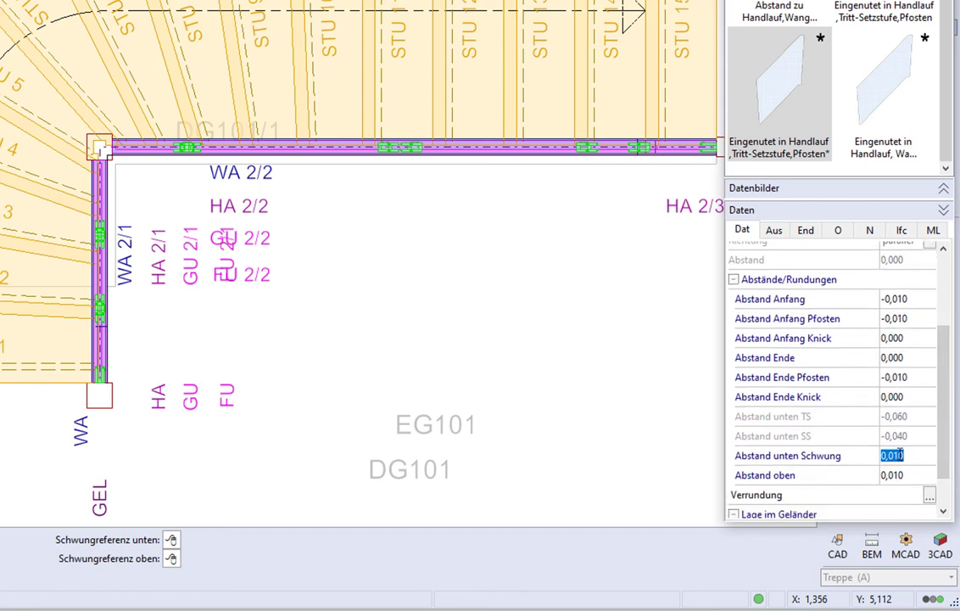
text(-)
text(-)
key(Return)
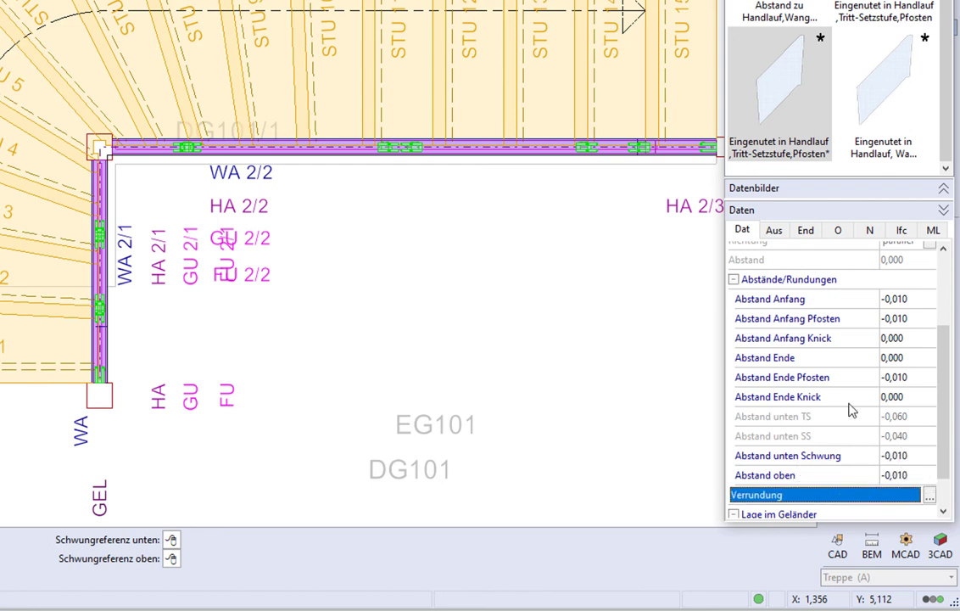
click(812, 232)
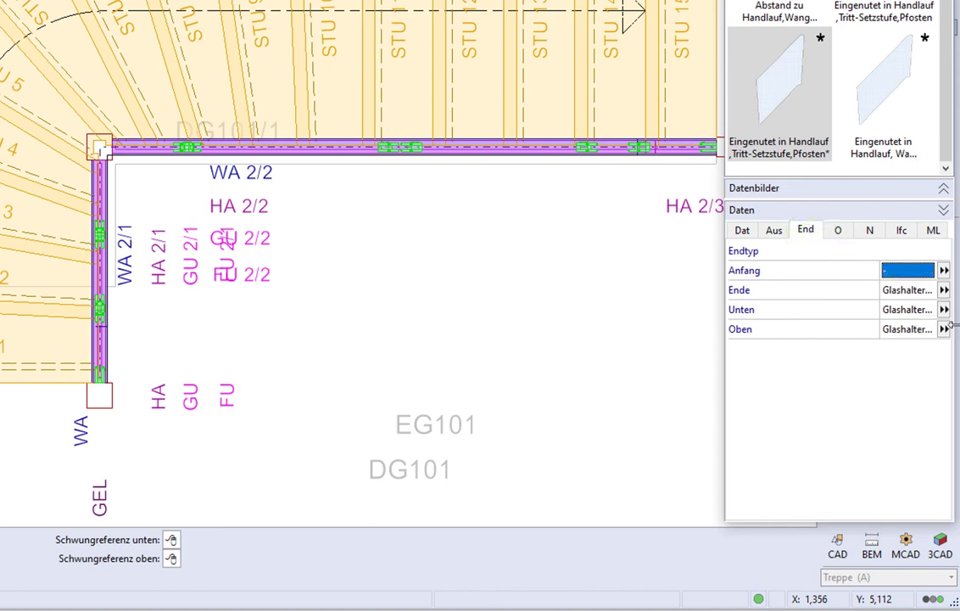
Set the Anfang, Ende, Unten and Oben end types to '-', removing the glass holders.
key(Return)
text(-)
key(Return)
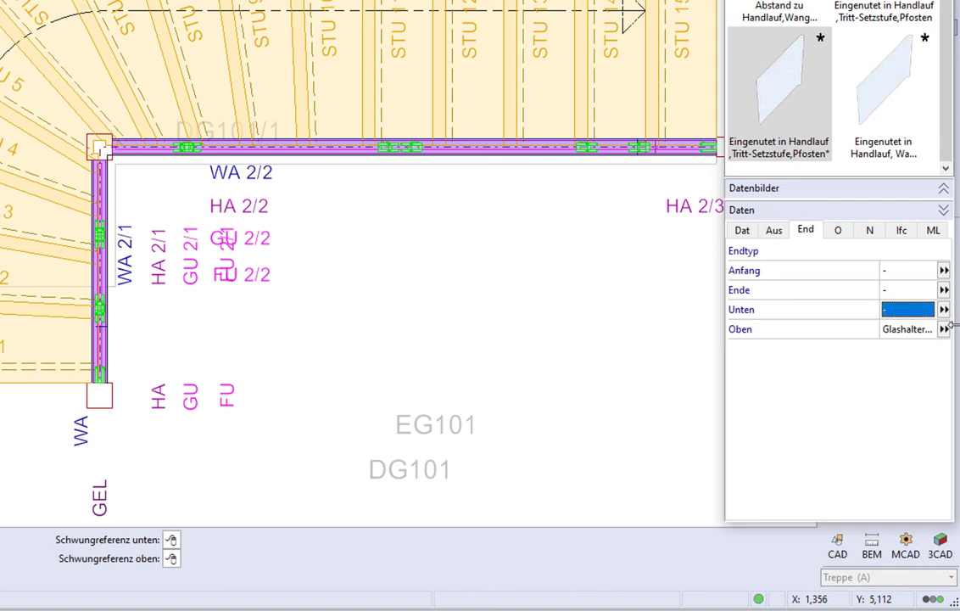
key(Return)
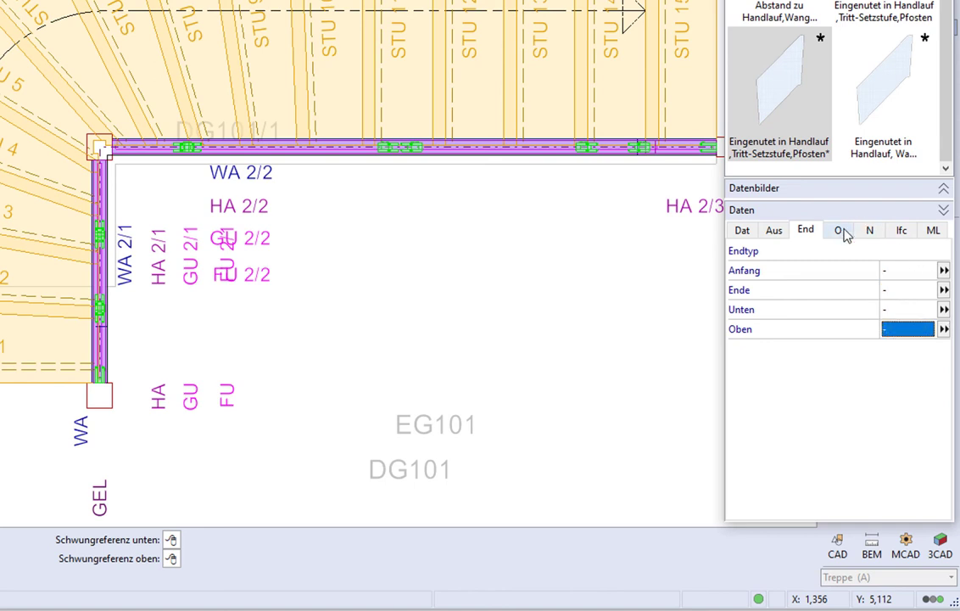
Give the infill the Eiche design natur texture from the Holz category.
click(839, 231)
click(943, 270)
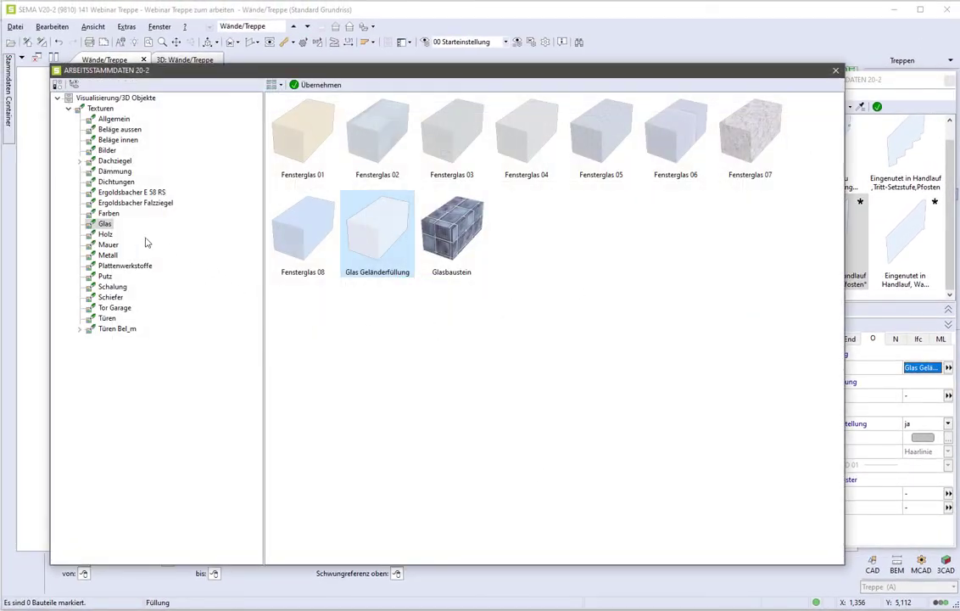
click(109, 244)
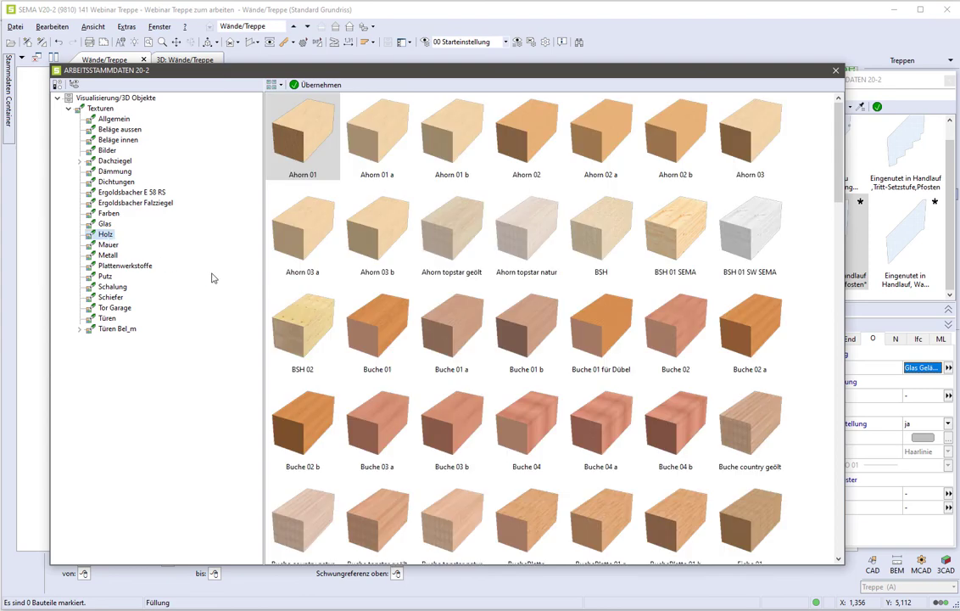
scroll(568, 405, down, 3)
scroll(568, 406, down, 5)
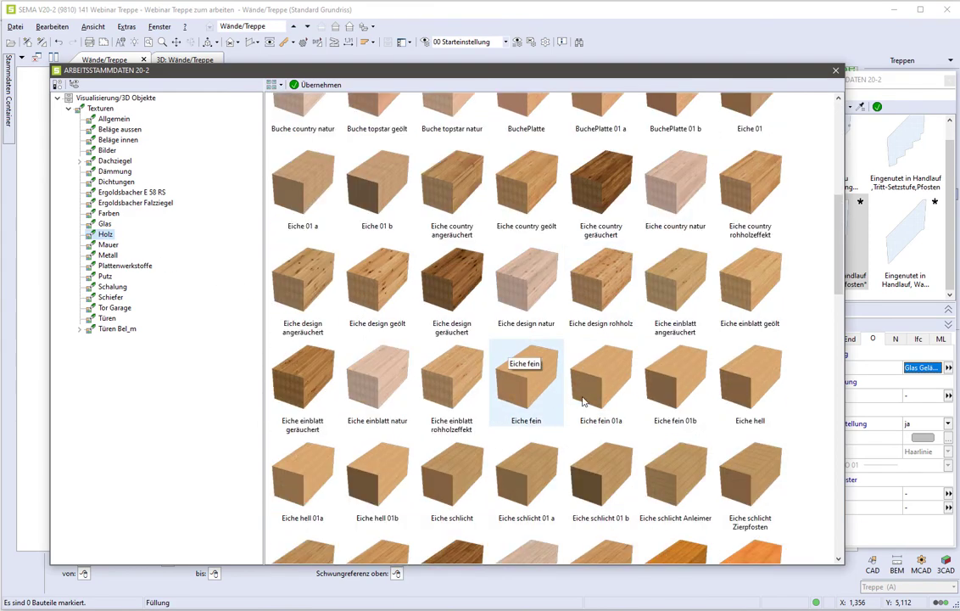
double_click(536, 296)
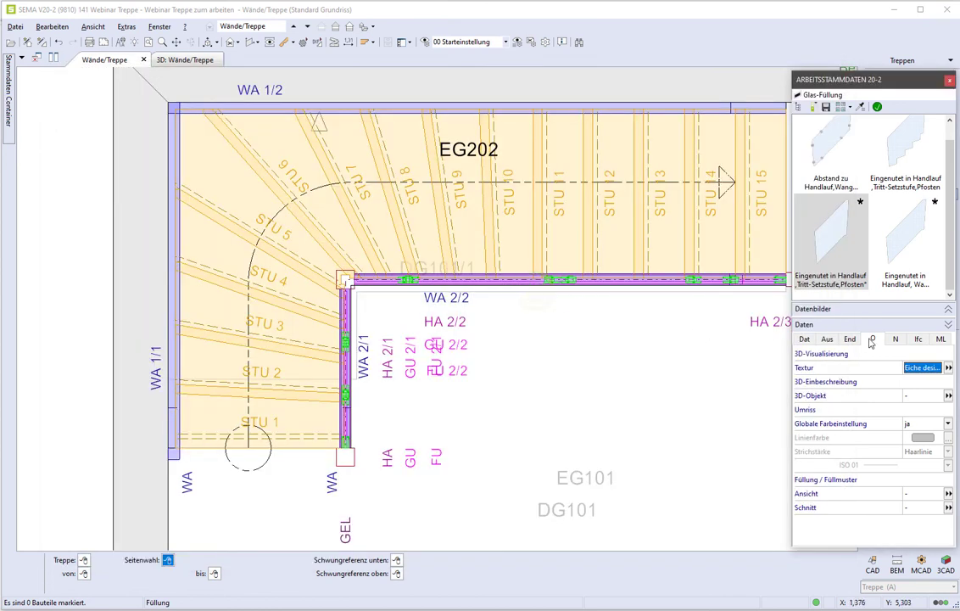
Confirm the oak infill and place it along the inner railing from post 2/1 to WA 2/2.
click(875, 108)
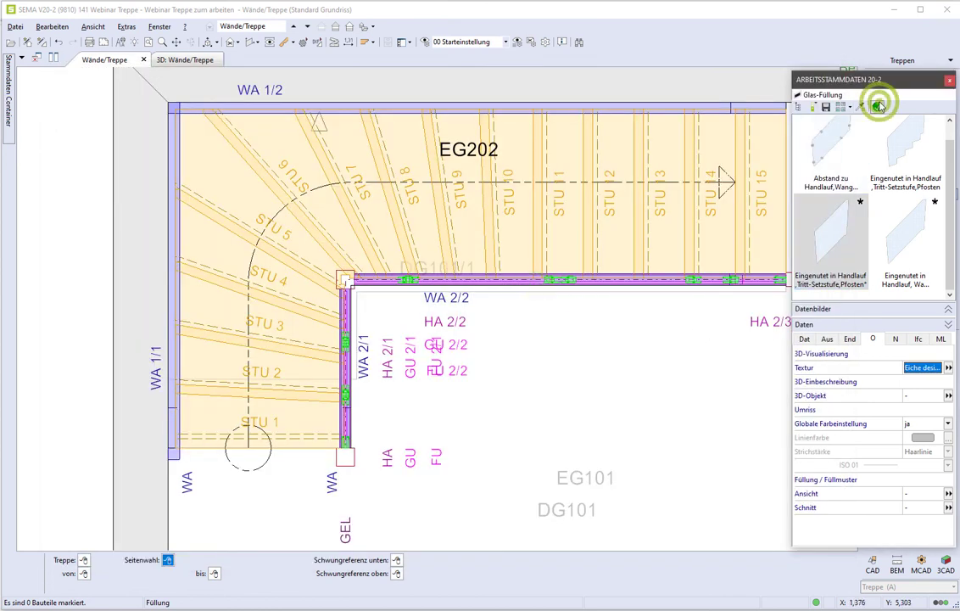
click(399, 394)
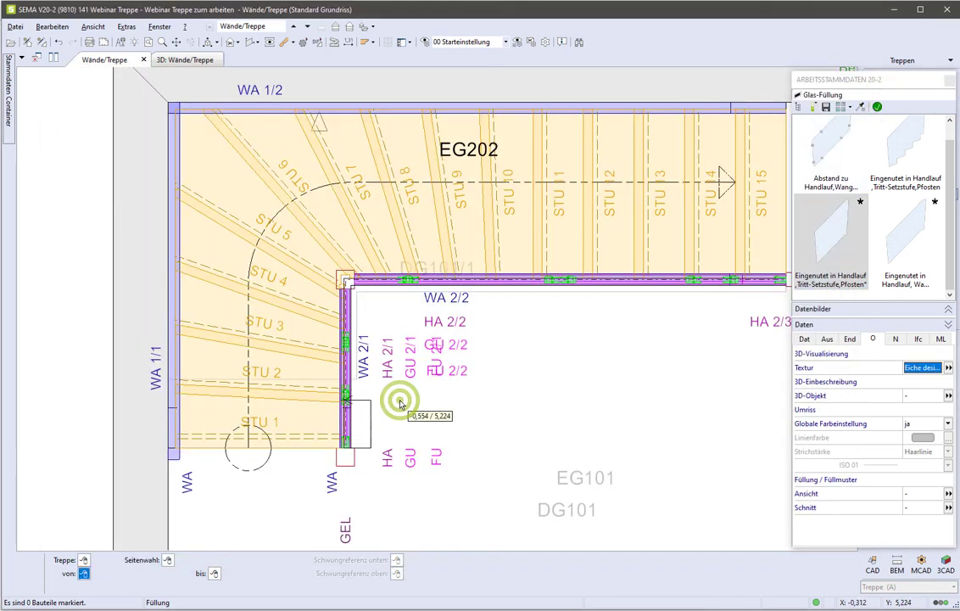
click(360, 450)
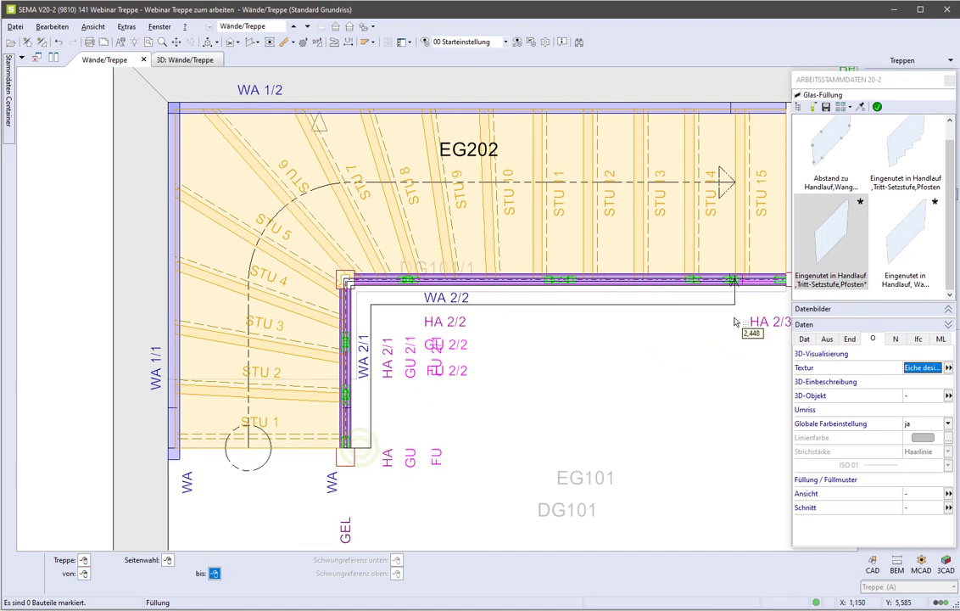
middle_drag(740, 322, 652, 342)
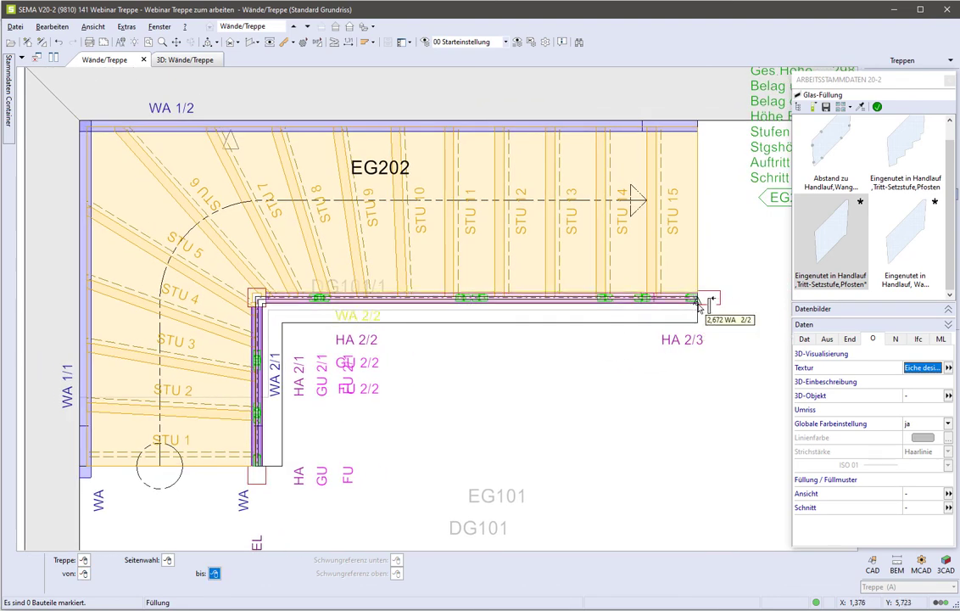
click(673, 357)
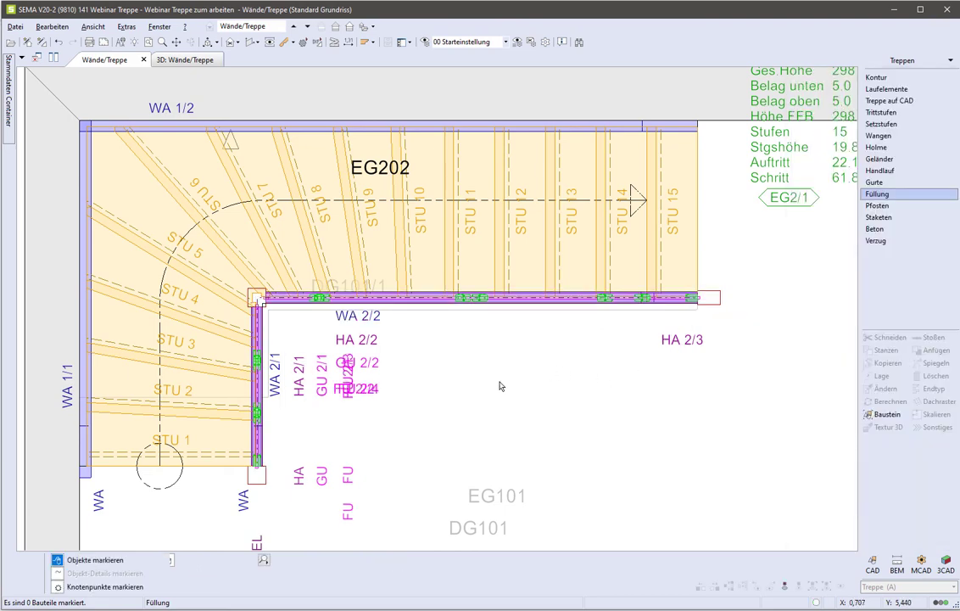
Select stair board GU 2/1 in the see-through 3D view and open its Abwicklung drawing.
click(180, 60)
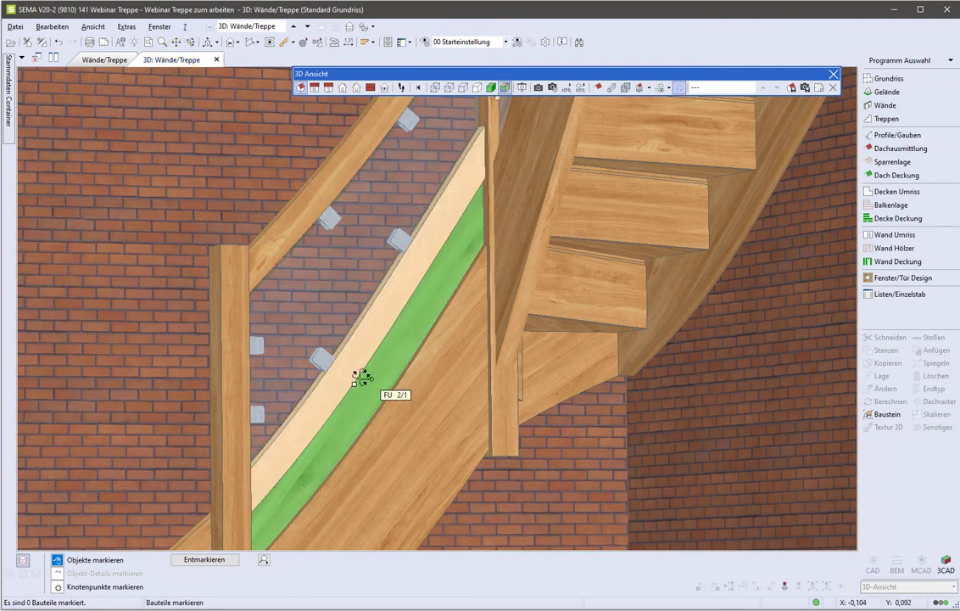
mouse_move(360, 379)
middle_down()
mouse_move(353, 392)
mouse_move(441, 379)
mouse_move(441, 313)
mouse_move(387, 390)
mouse_move(406, 230)
mouse_move(435, 186)
mouse_move(423, 244)
mouse_move(396, 203)
middle_up()
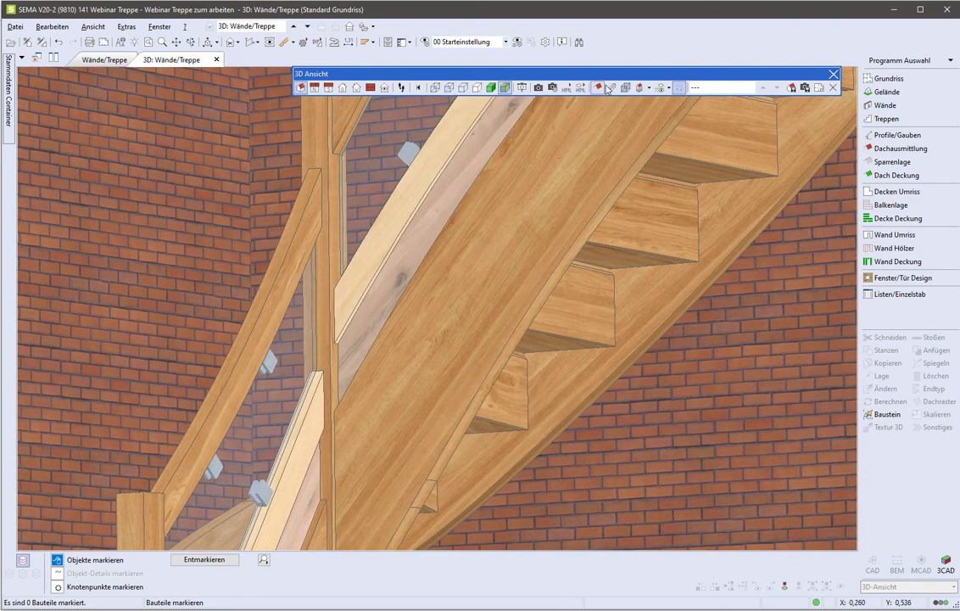
click(613, 98)
scroll(407, 257, up, 3)
scroll(386, 256, up, 3)
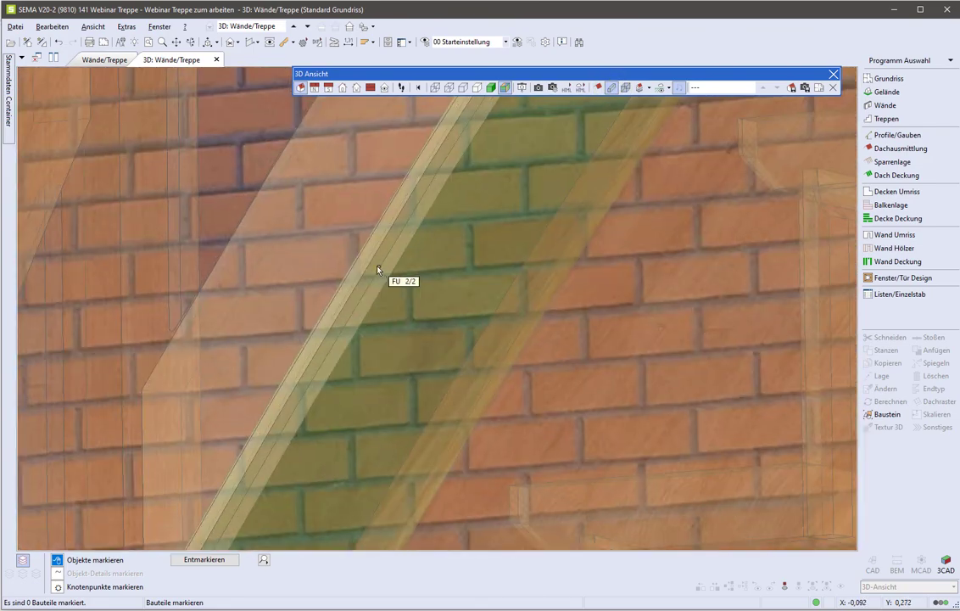
scroll(379, 272, up, 3)
mouse_move(422, 289)
middle_down()
mouse_move(483, 302)
mouse_move(361, 342)
mouse_move(398, 326)
mouse_move(452, 280)
mouse_move(426, 285)
middle_up()
scroll(426, 285, down, 3)
mouse_move(369, 356)
middle_down()
mouse_move(392, 196)
mouse_move(407, 215)
mouse_move(312, 353)
mouse_move(327, 249)
middle_up()
click(327, 249)
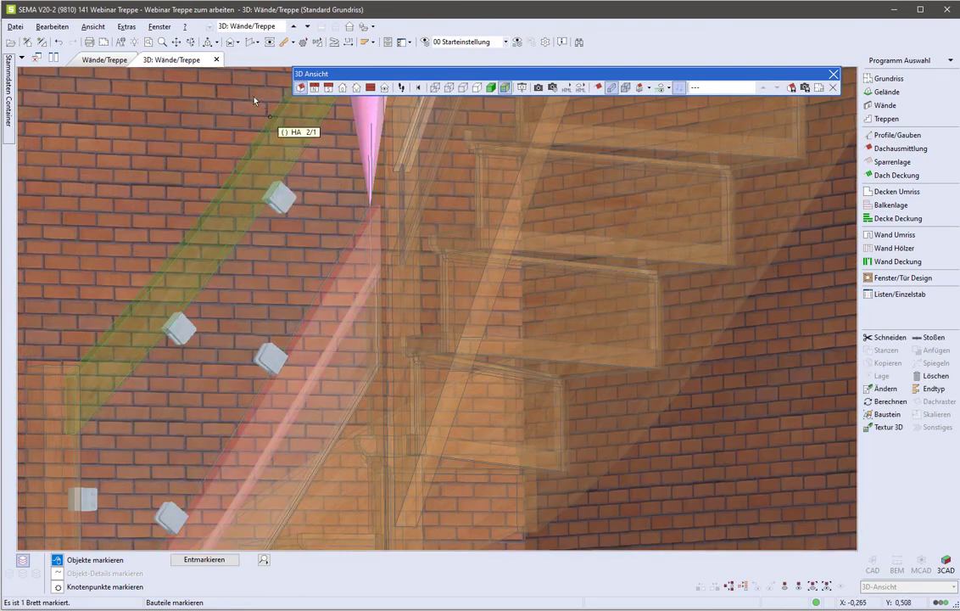
click(269, 45)
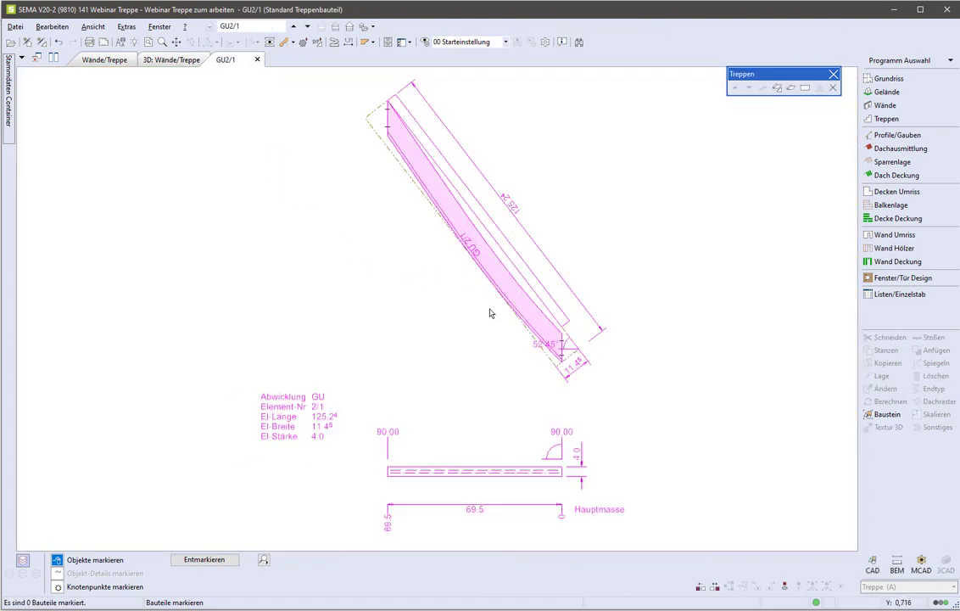
Switch the GU 2/1 tab to the Treppen elevation of the whole stair flight.
scroll(489, 313, up, 2)
scroll(553, 395, up, 1)
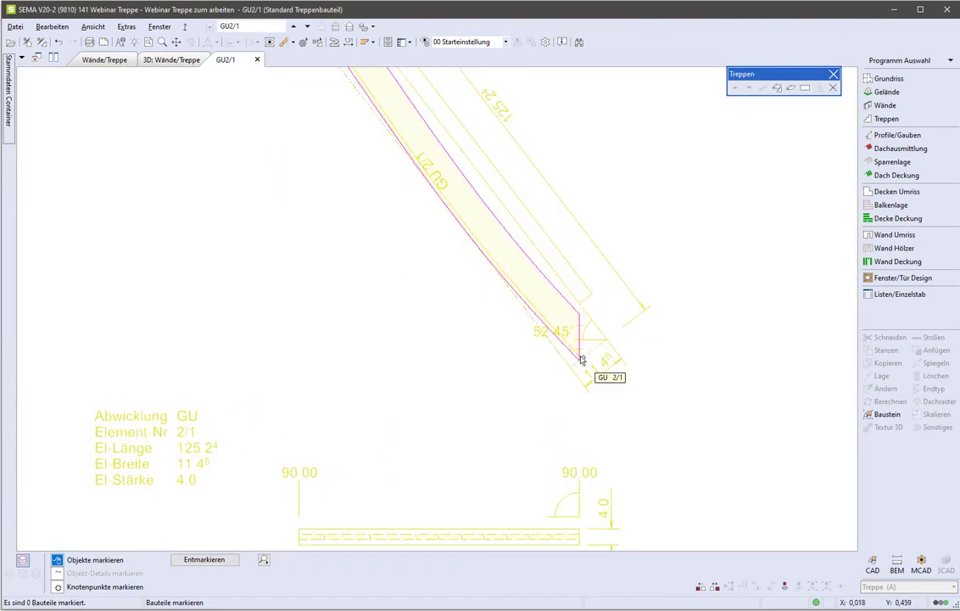
scroll(377, 300, down, 1)
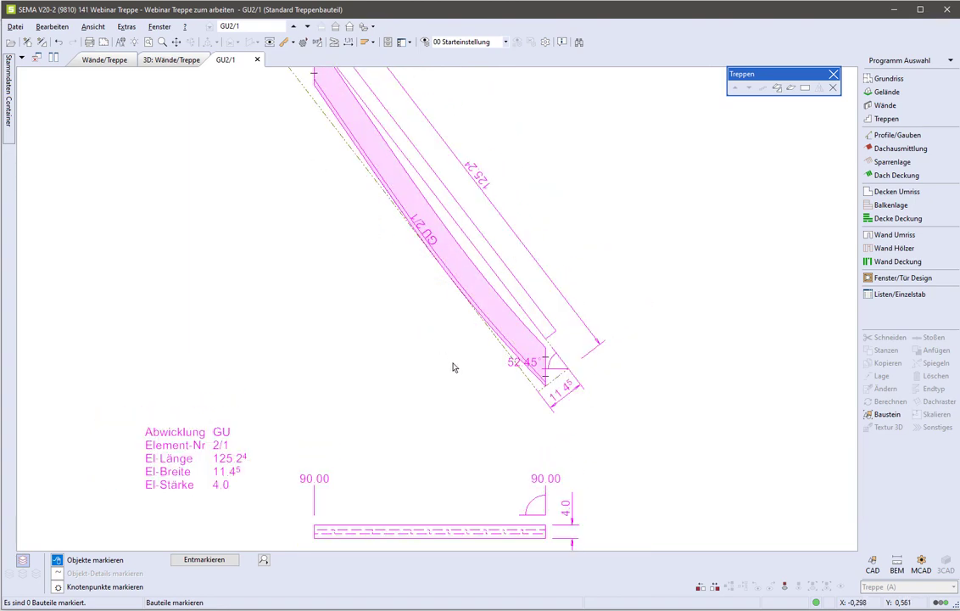
click(777, 89)
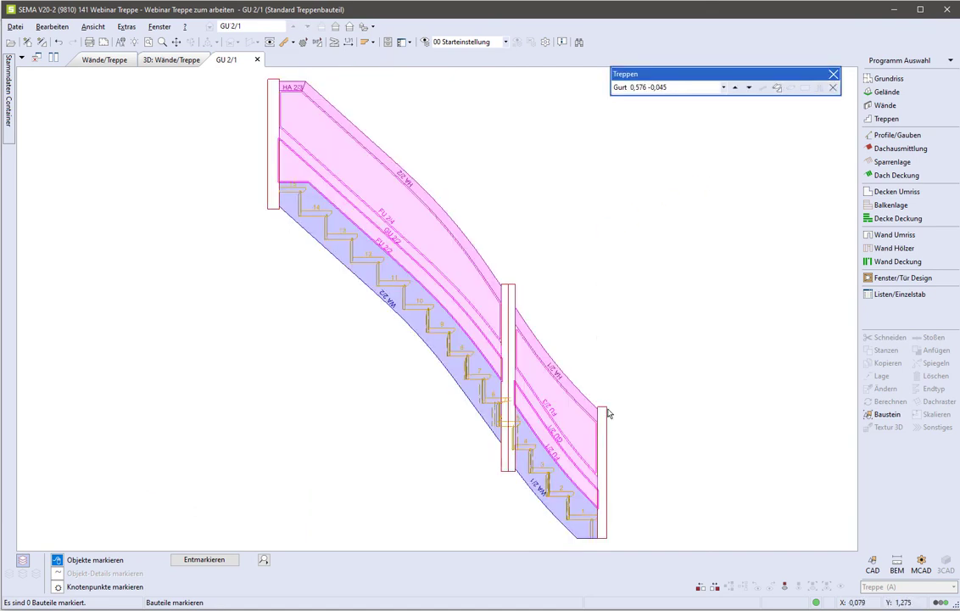
Bring the upper flight into view and select infill panel FU 2/4.
scroll(608, 414, up, 2)
middle_drag(574, 409, 583, 321)
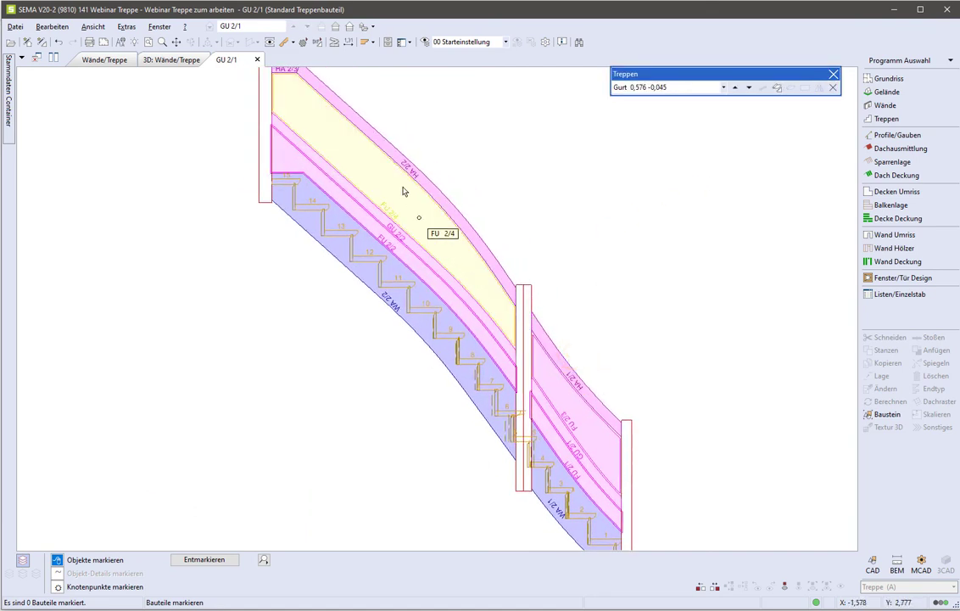
middle_drag(217, 154, 197, 196)
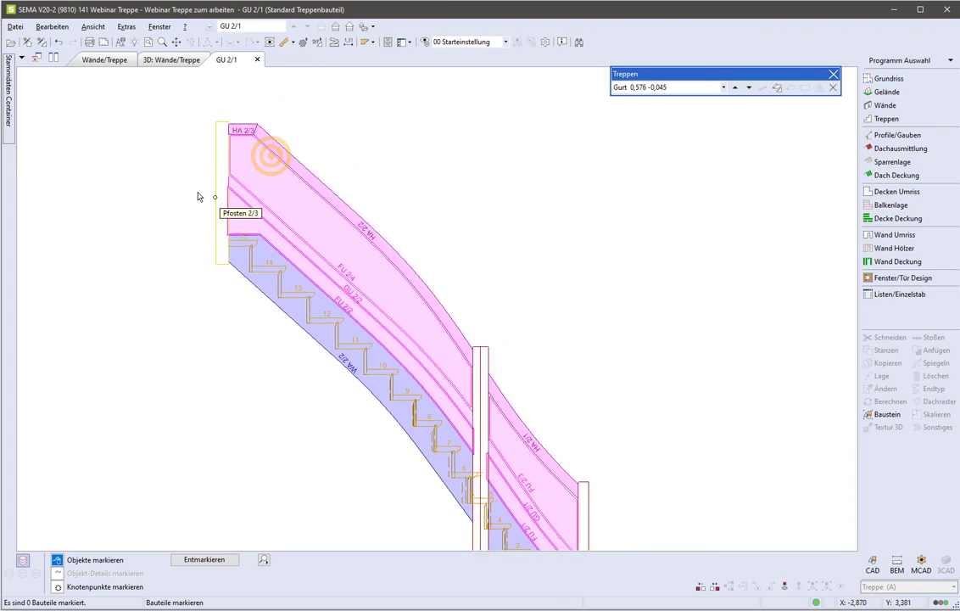
scroll(230, 144, up, 2)
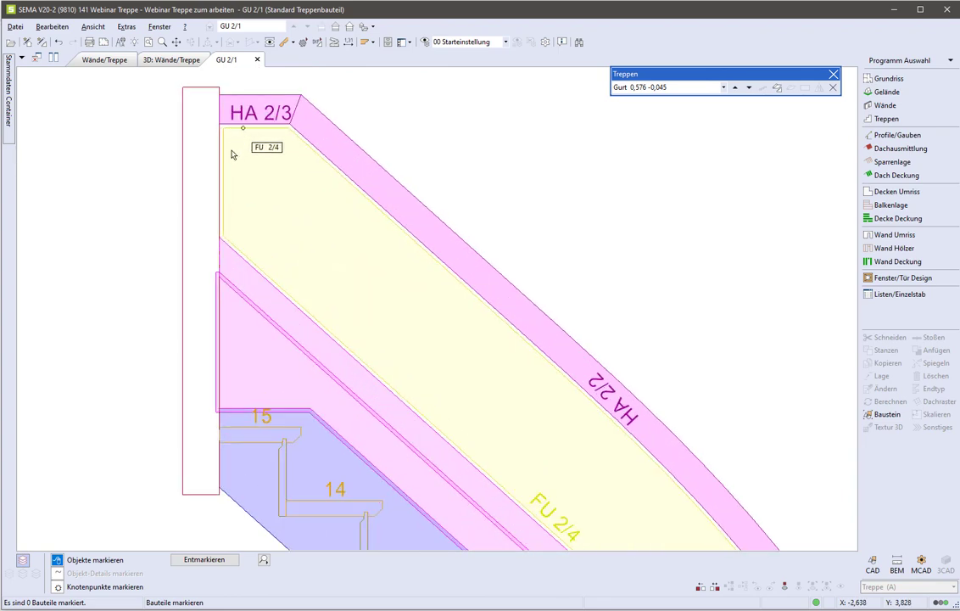
scroll(339, 288, down, 1)
middle_drag(428, 333, 335, 231)
scroll(335, 231, down, 1)
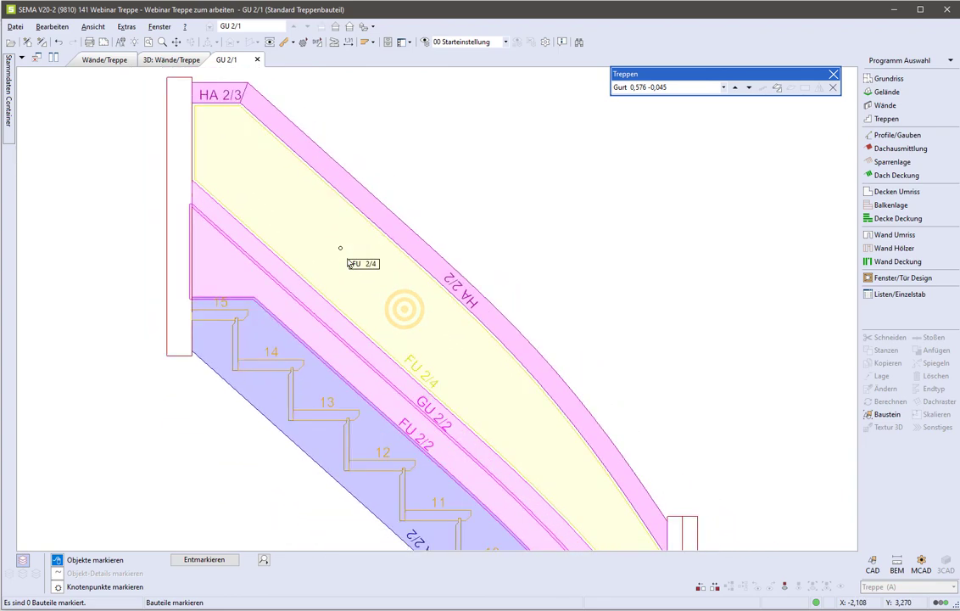
middle_drag(333, 273, 285, 221)
click(371, 279)
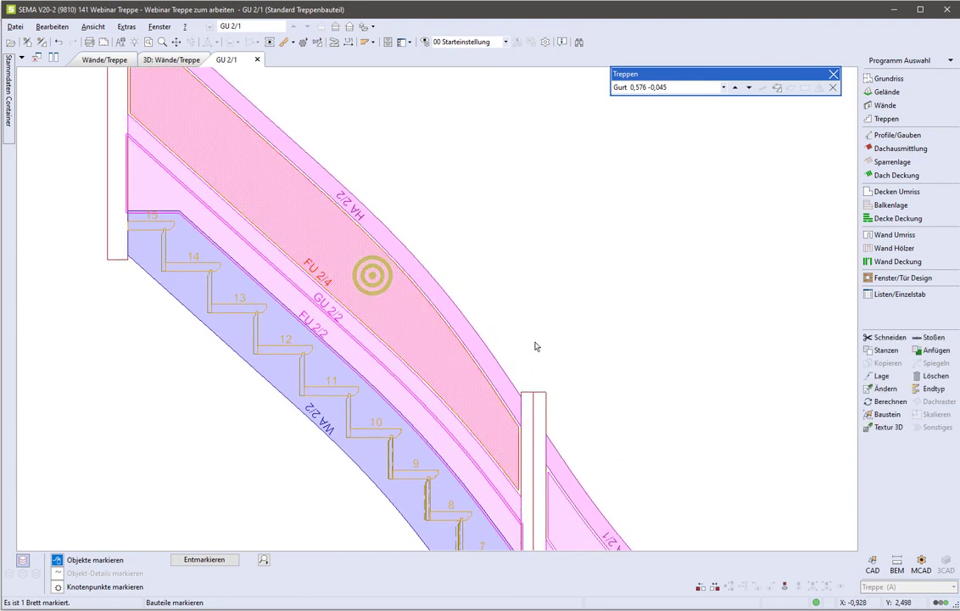
Reshape FU 2/4's edge as a spline from the post edge reference through Anfang and Mitte points.
click(881, 377)
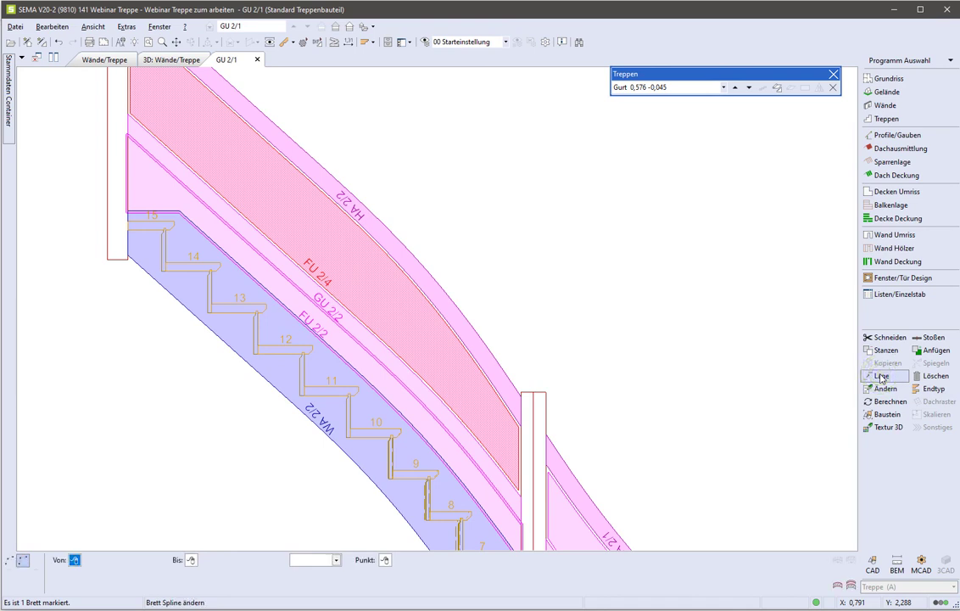
click(10, 560)
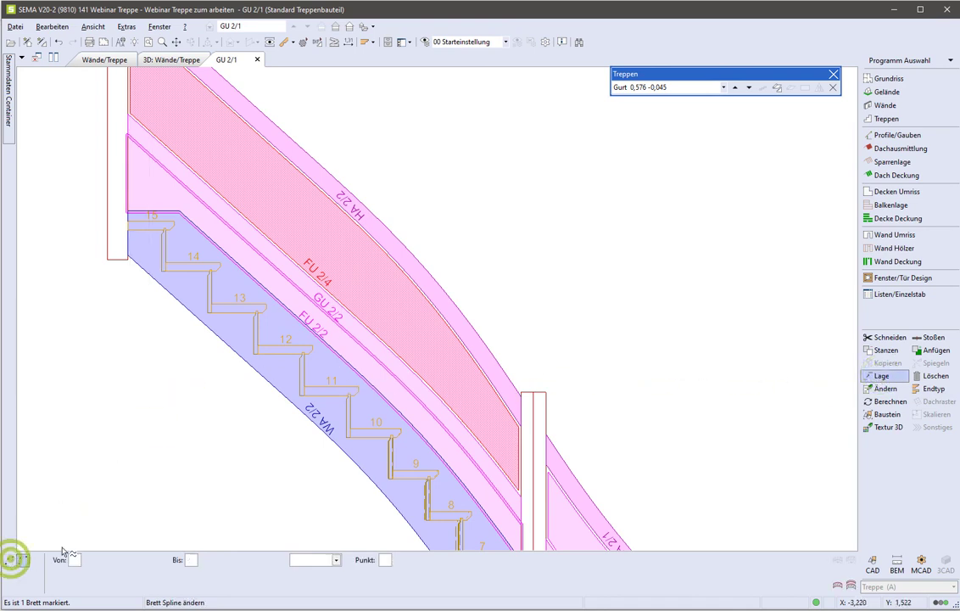
click(534, 407)
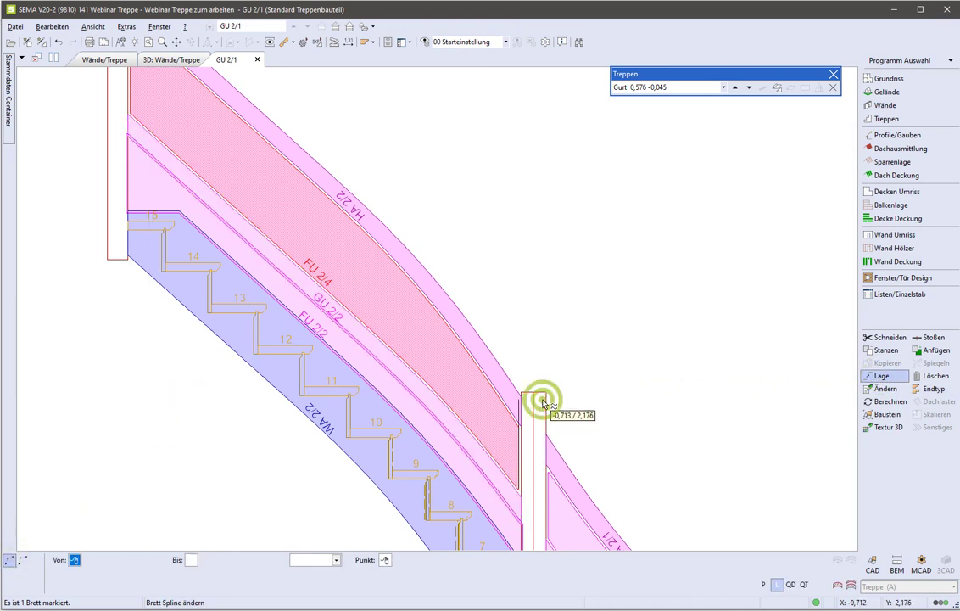
click(92, 158)
click(838, 586)
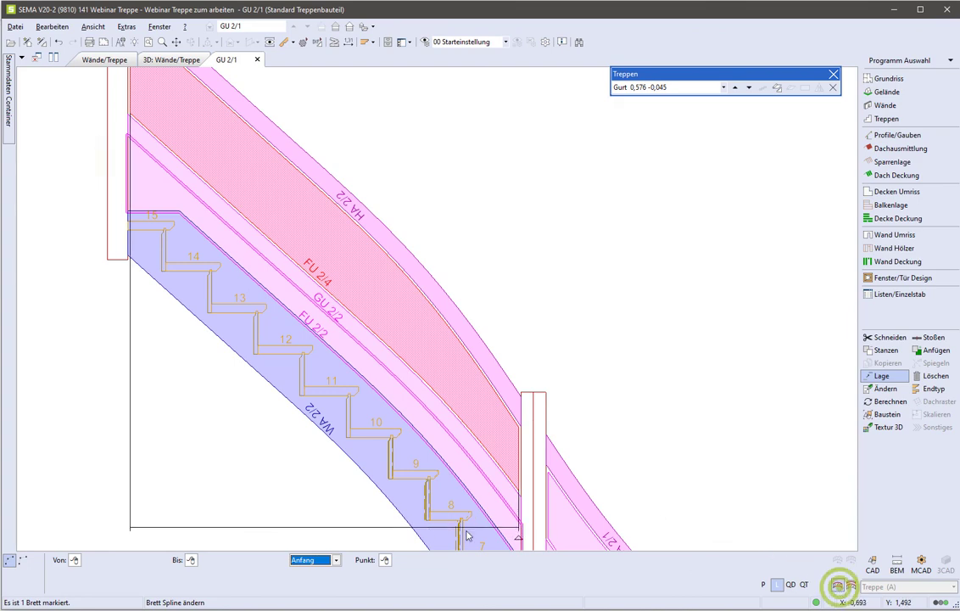
click(353, 534)
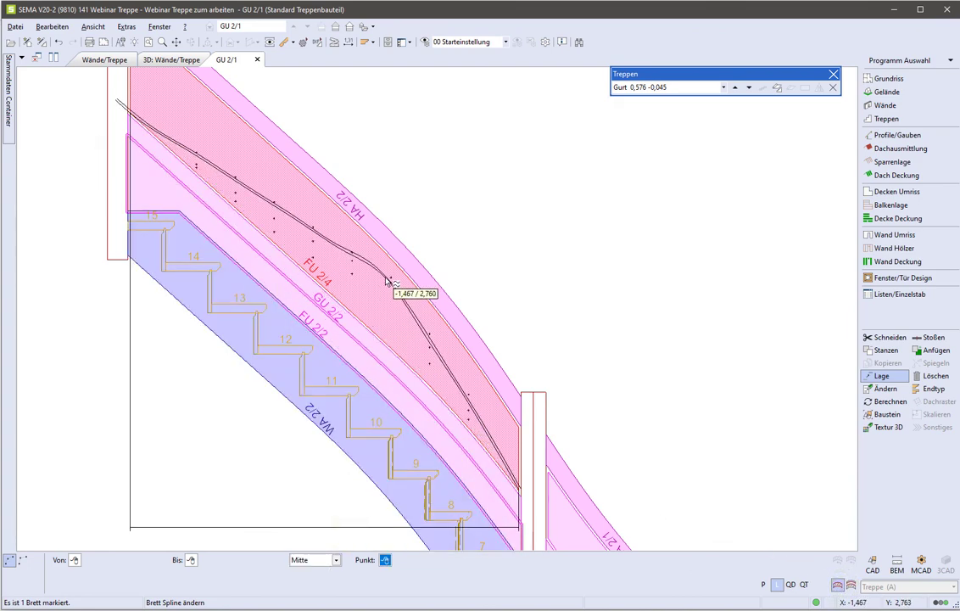
click(321, 285)
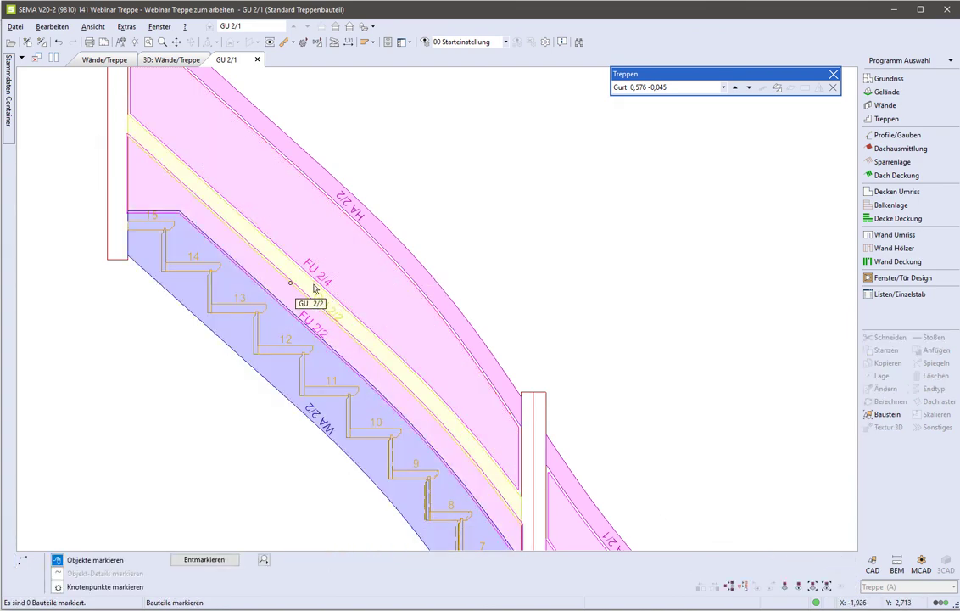
Check the reshaped FU 2/4 panel between handrail HA 2/2 and belt rail GU 2/2, and mark it.
middle_drag(318, 289, 243, 338)
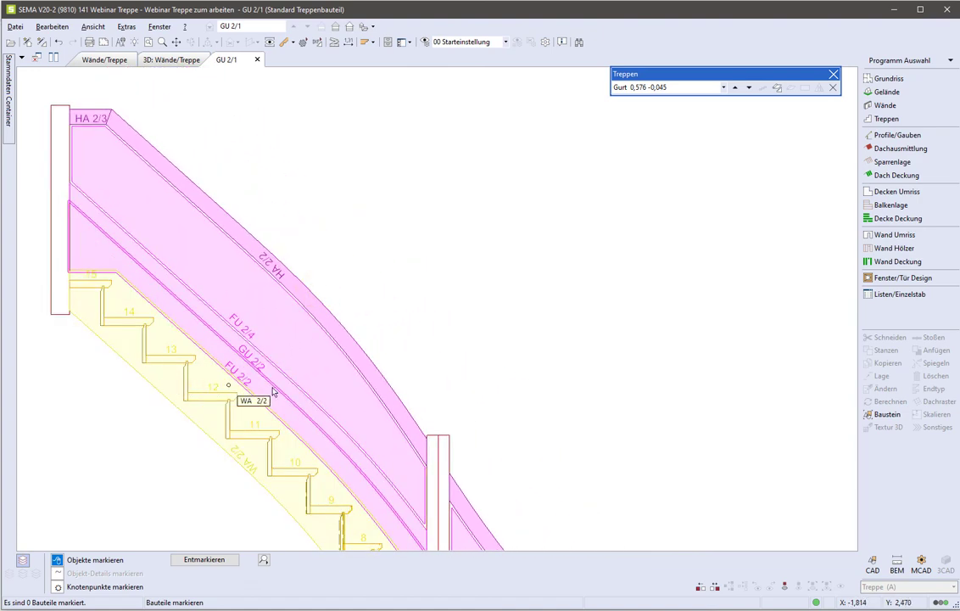
middle_drag(313, 359, 369, 259)
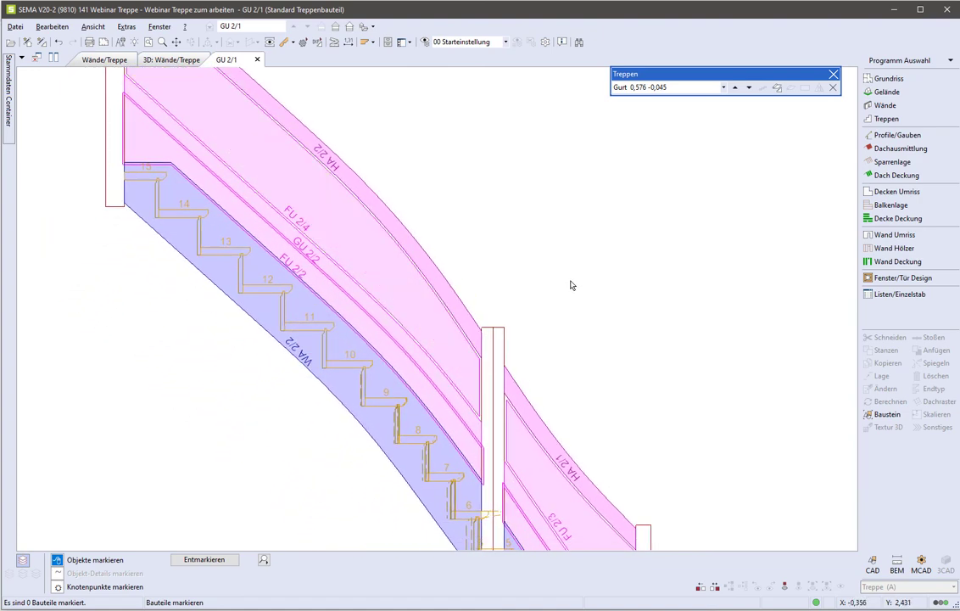
click(392, 266)
middle_drag(439, 201, 569, 322)
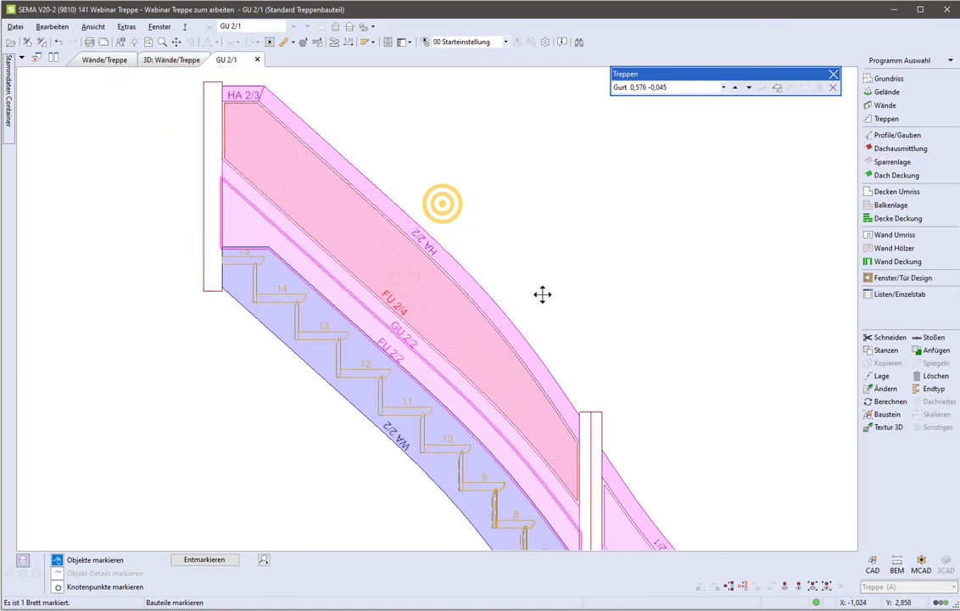
Punch a Freiform cut-out into infill panel FU 2/4 near the top post, then clear the selection.
key(s)
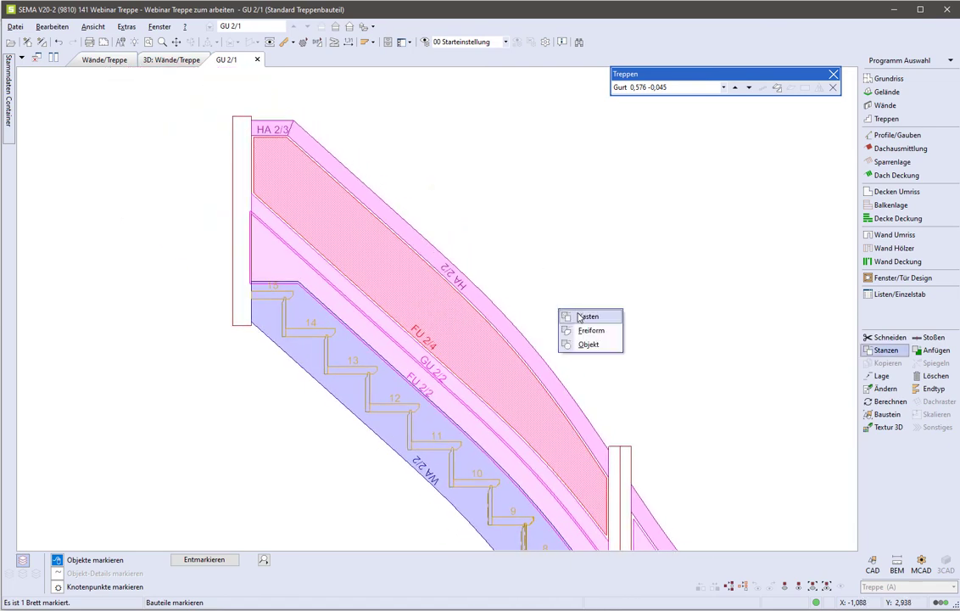
click(591, 330)
scroll(476, 301, up, 3)
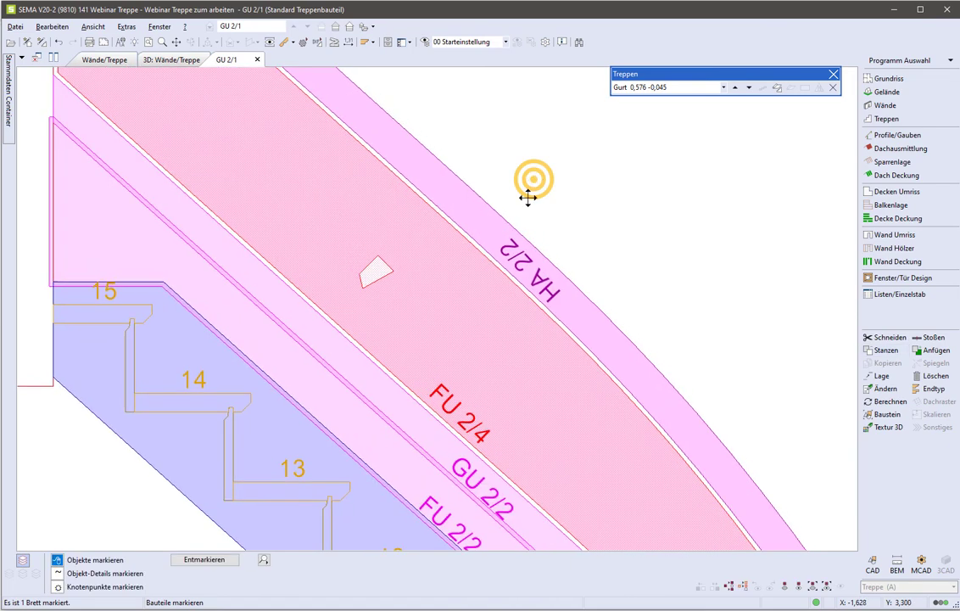
middle_drag(524, 195, 495, 341)
mouse_move(233, 256)
middle_down()
mouse_move(317, 328)
mouse_move(399, 328)
middle_up()
key(Escape)
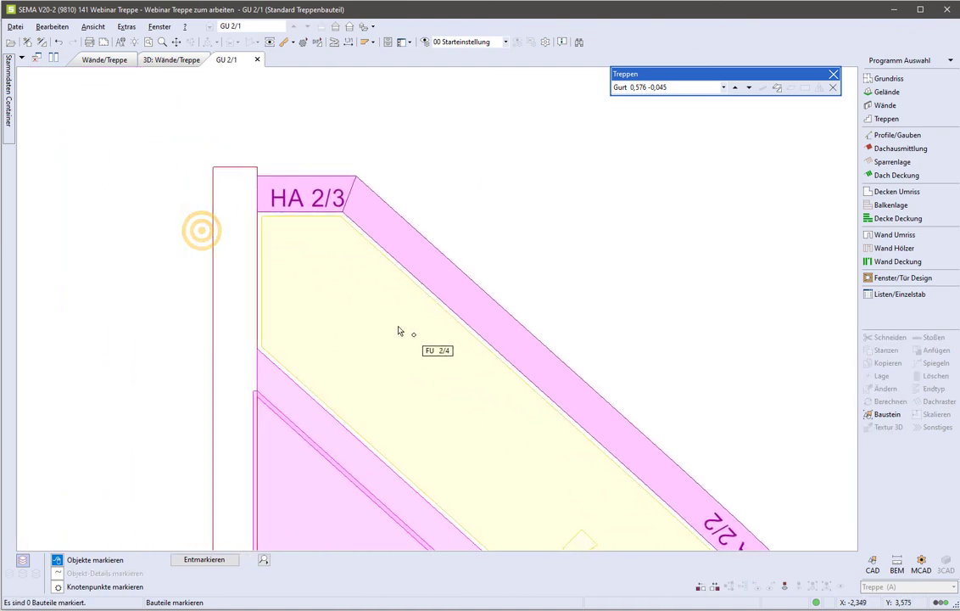